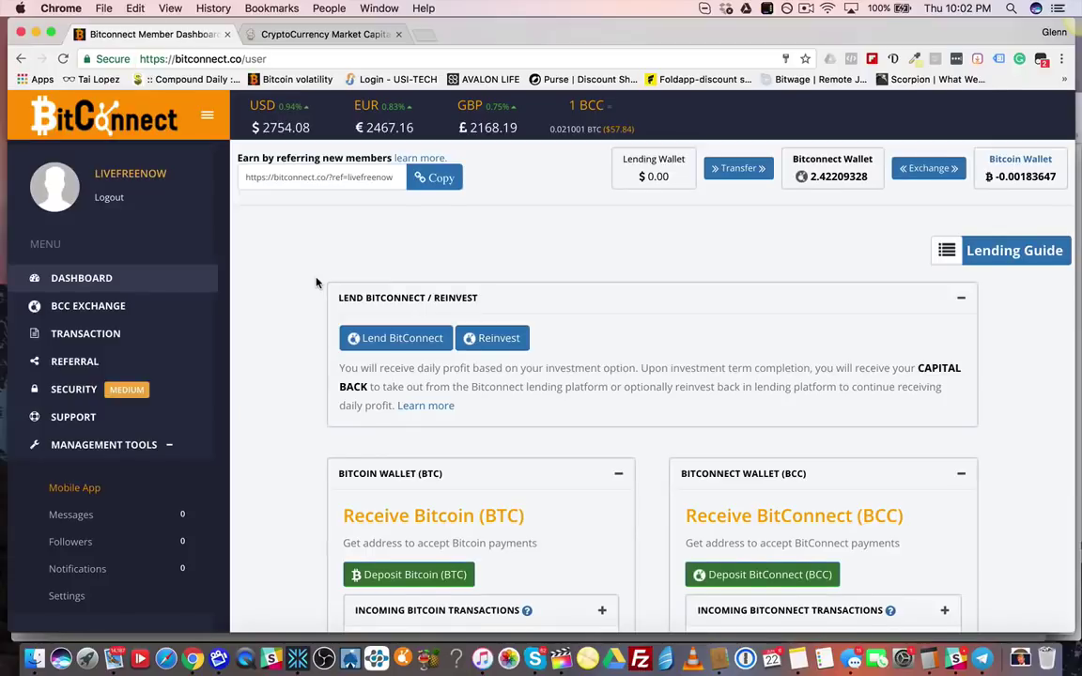
Display the Bitcoin wallet's deposit address, select the address text, and close the address dialog.
scroll(315, 283, down, 4)
scroll(316, 283, down, 4)
scroll(316, 283, up, 3)
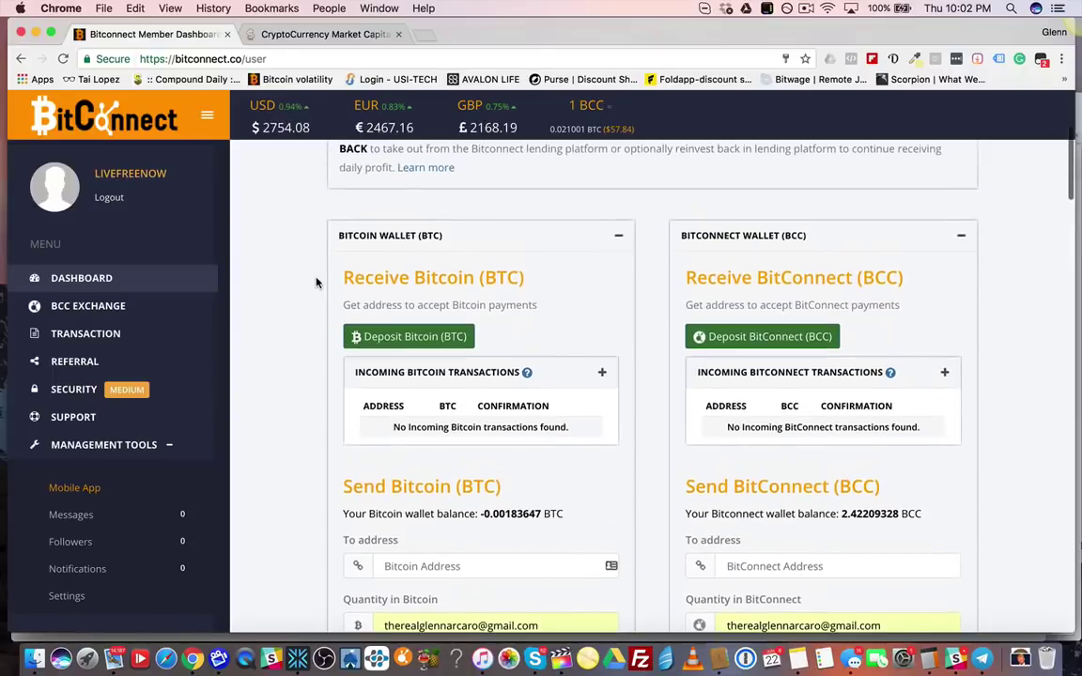
scroll(315, 283, up, 2)
scroll(316, 283, down, 2)
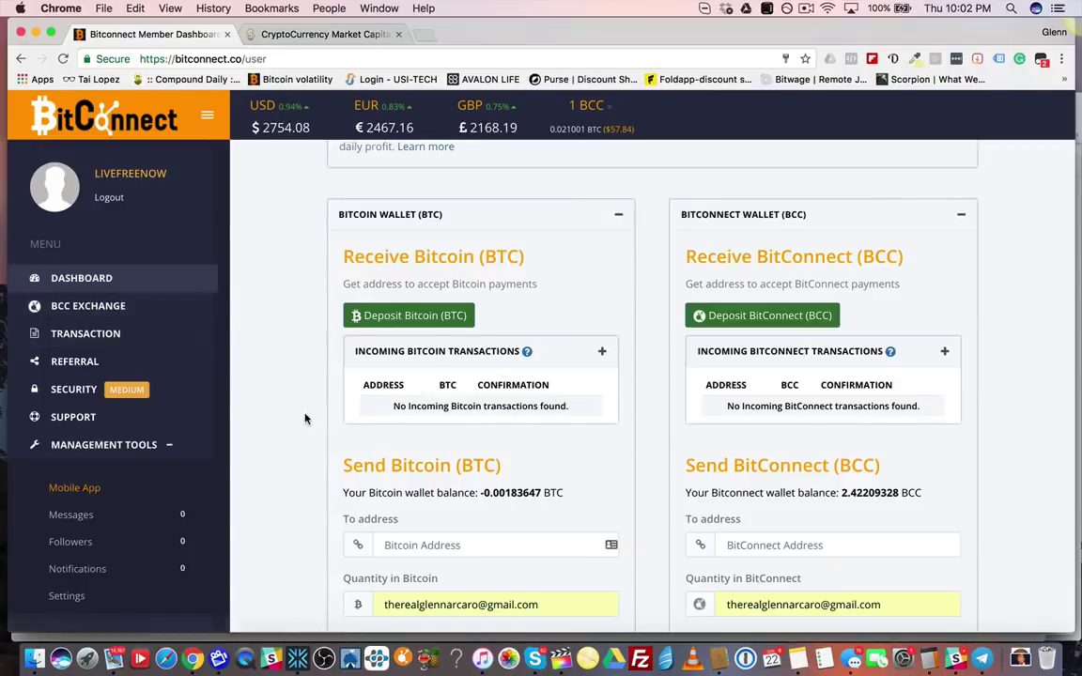
click(414, 319)
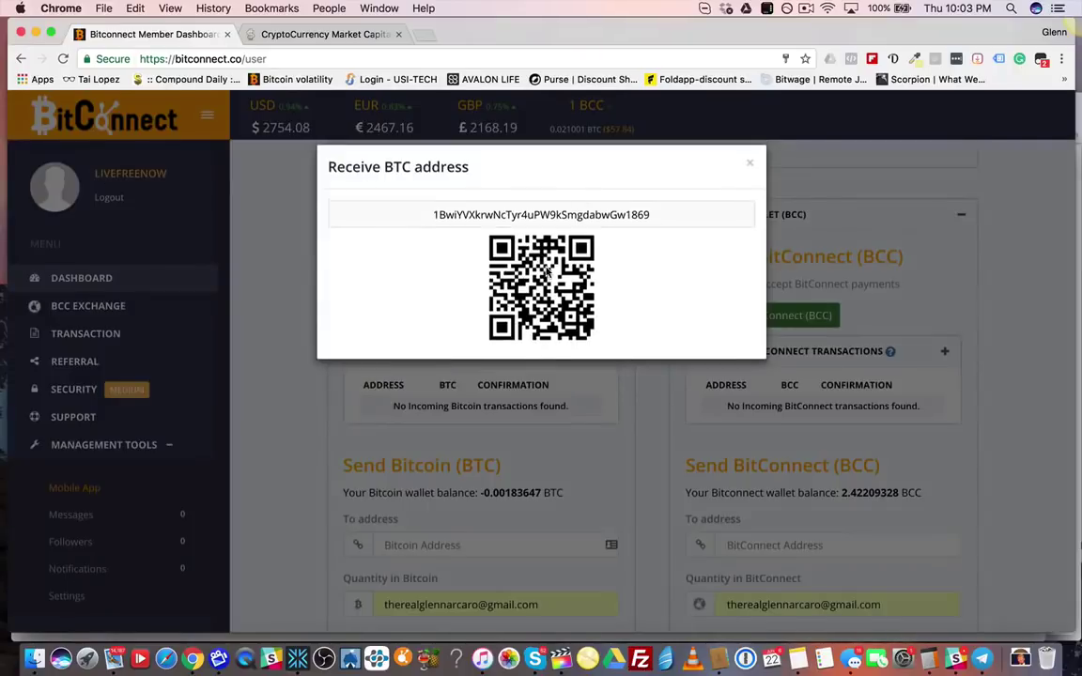
double_click(508, 214)
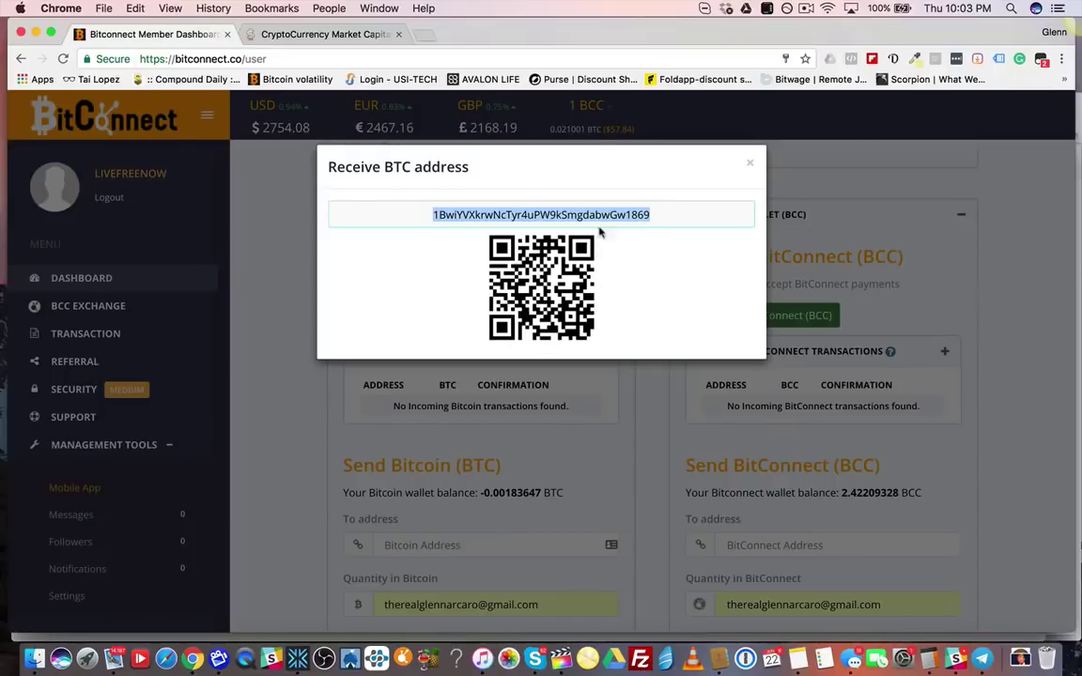
click(750, 166)
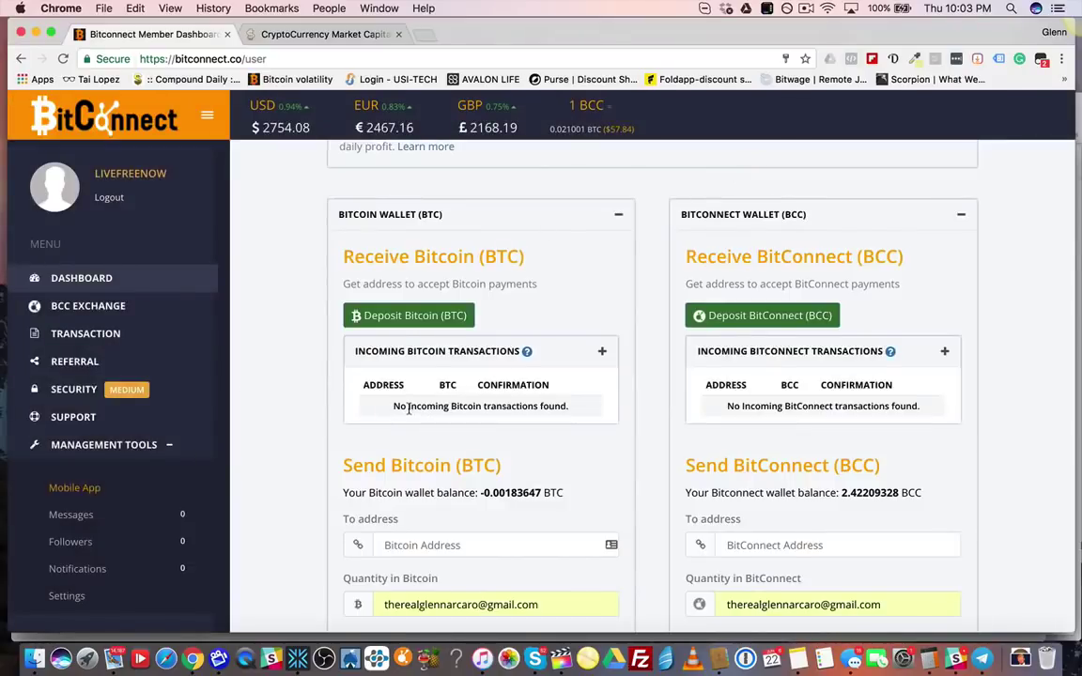
Check the Bitcoin wallet's incoming transactions list for a pending deposit.
drag(409, 411, 568, 410)
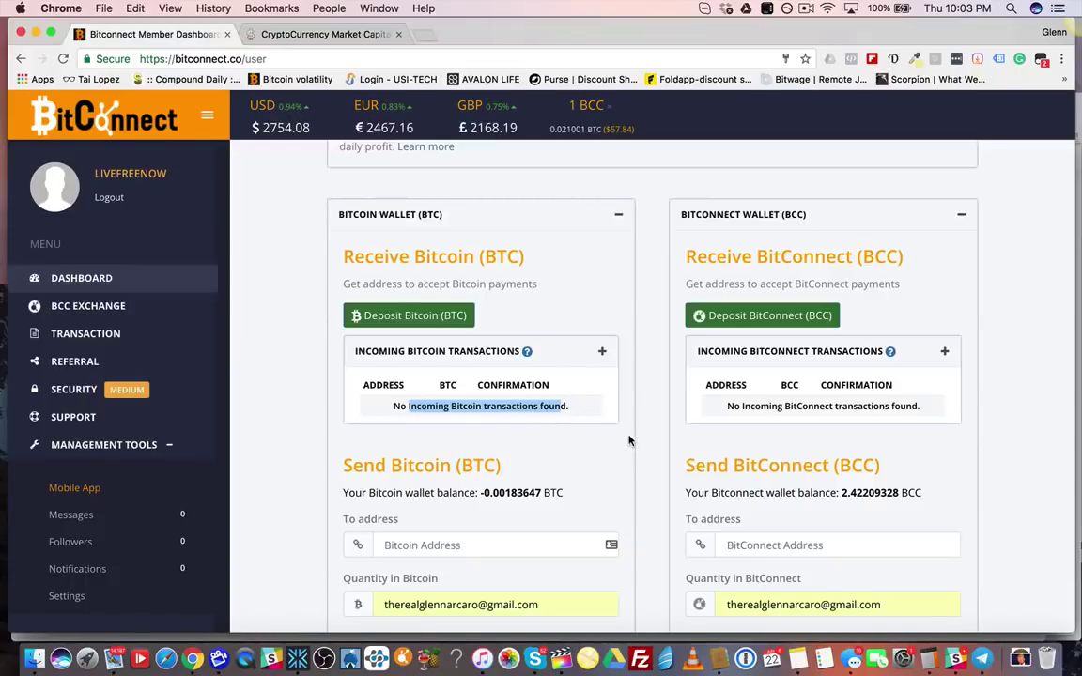
scroll(648, 423, up, 3)
scroll(648, 423, down, 2)
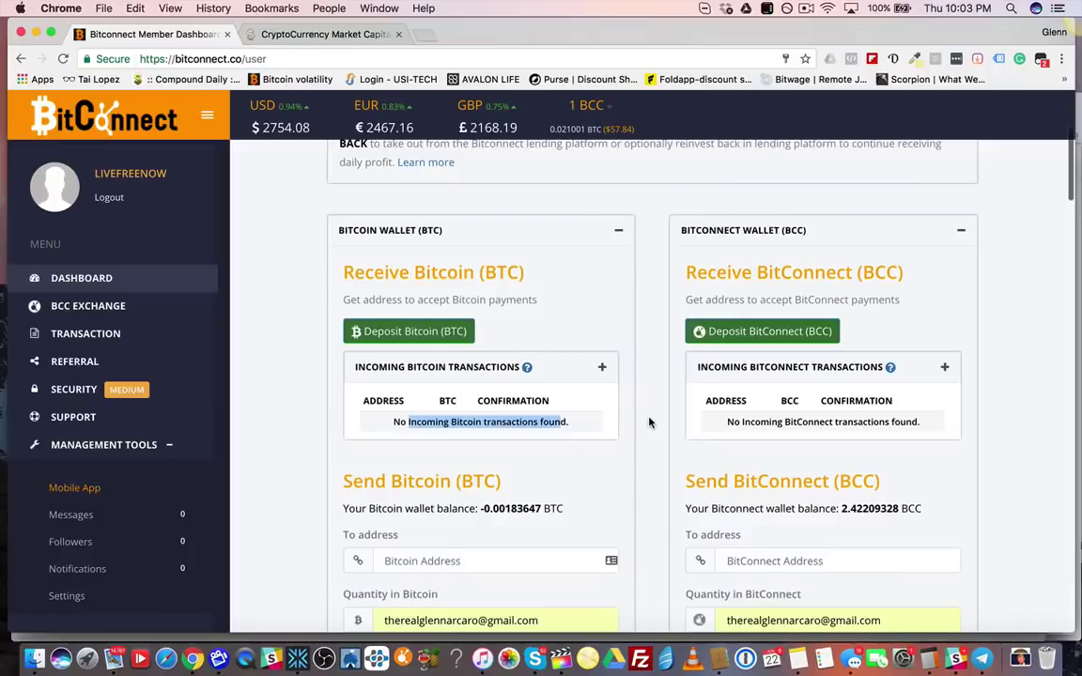
click(646, 434)
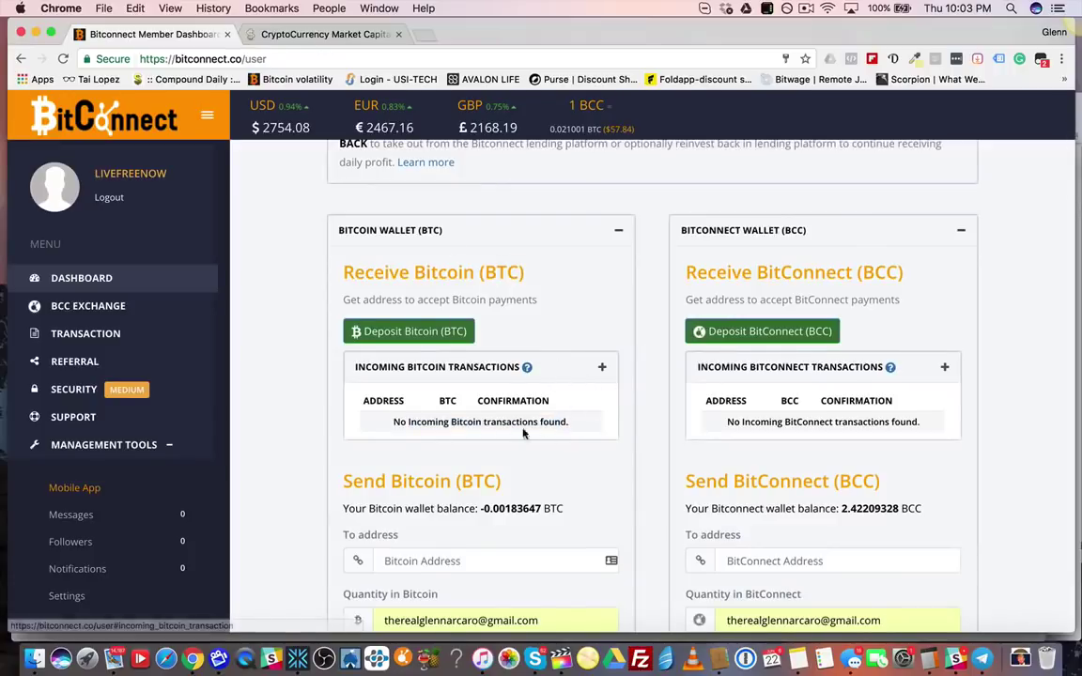
Check the Bitcoin wallet balance and open the BCC exchange page.
scroll(640, 447, up, 5)
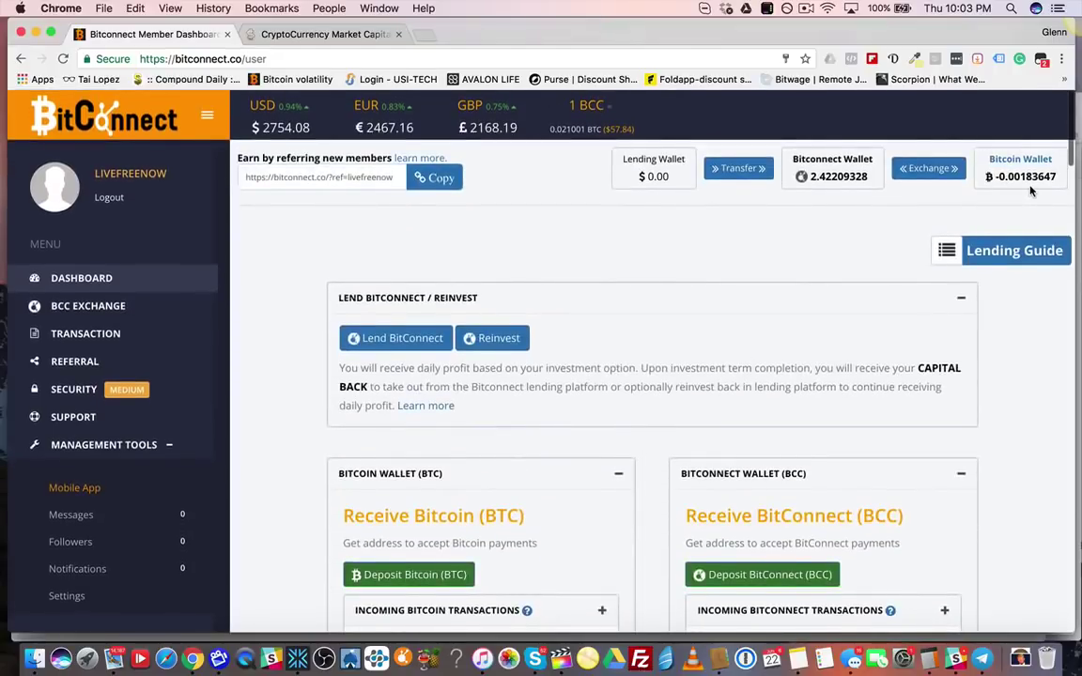
double_click(998, 176)
click(919, 173)
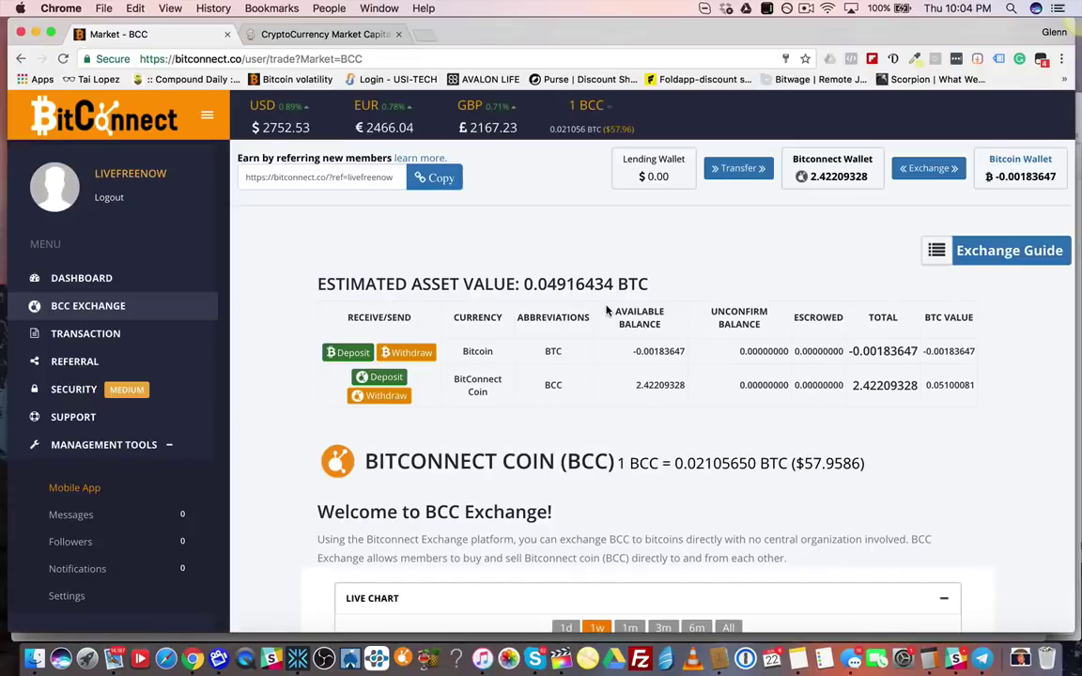
Review the estimated asset value and the currency balances on the exchange page.
drag(615, 284, 409, 270)
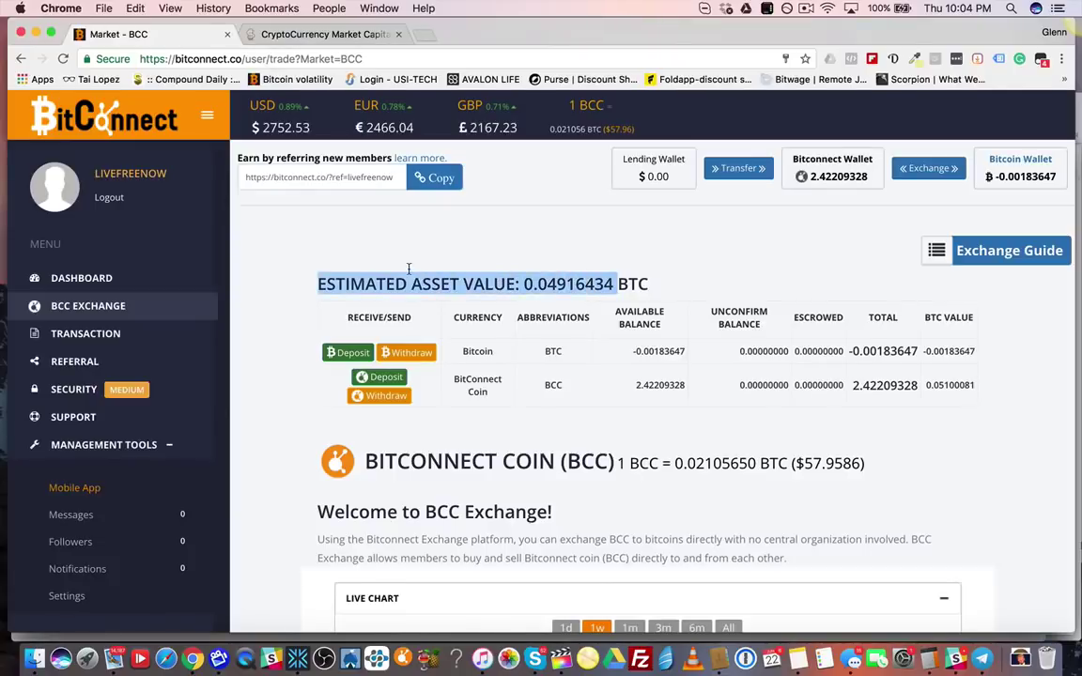
click(652, 283)
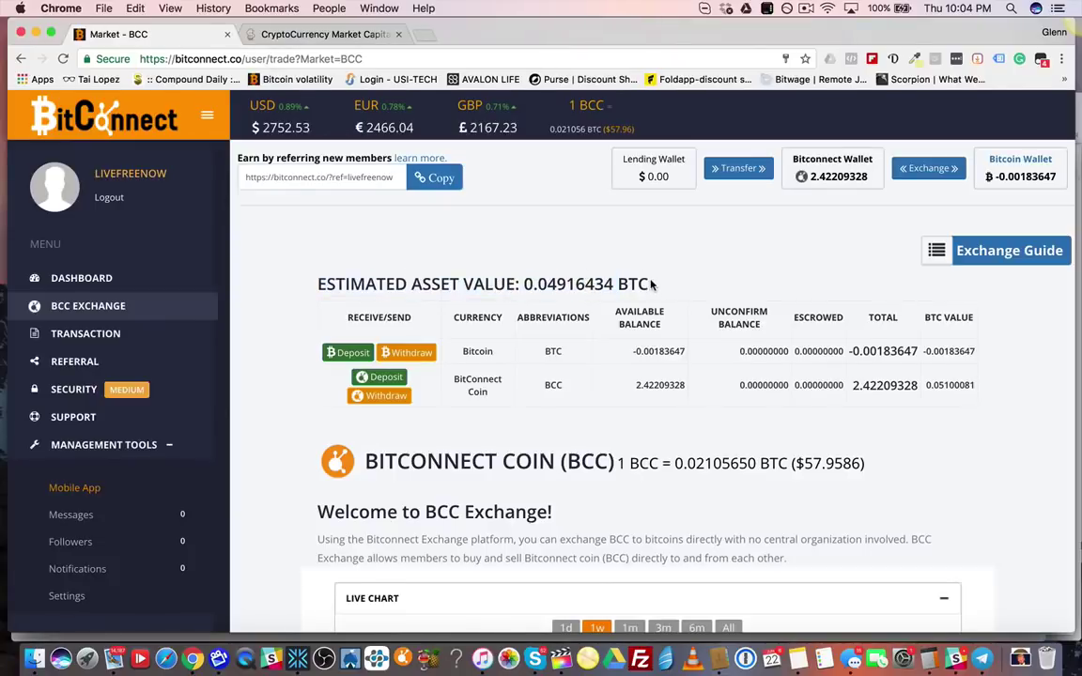
scroll(580, 317, down, 3)
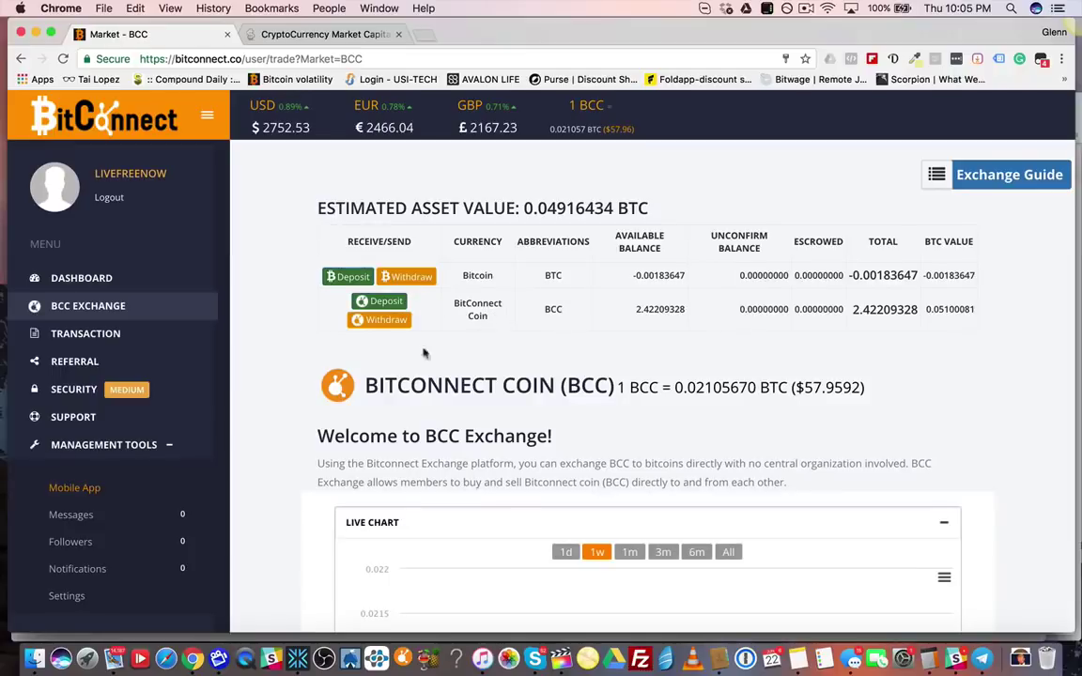
Set the BCC live price chart to show the entire price history with the All range.
scroll(290, 389, down, 3)
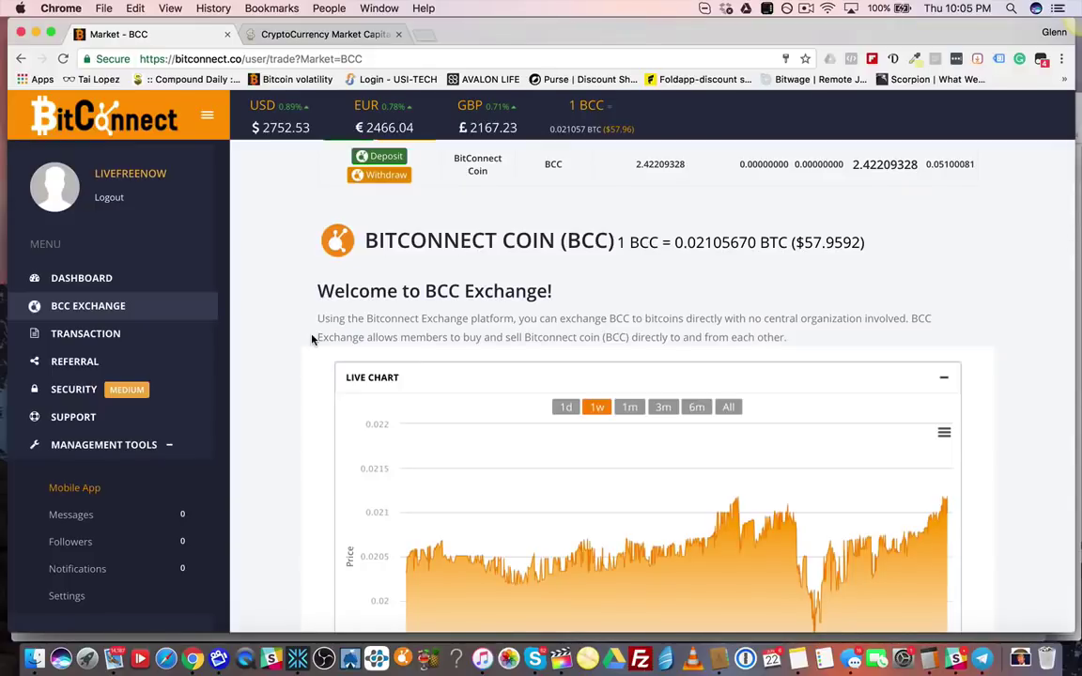
scroll(313, 340, down, 2)
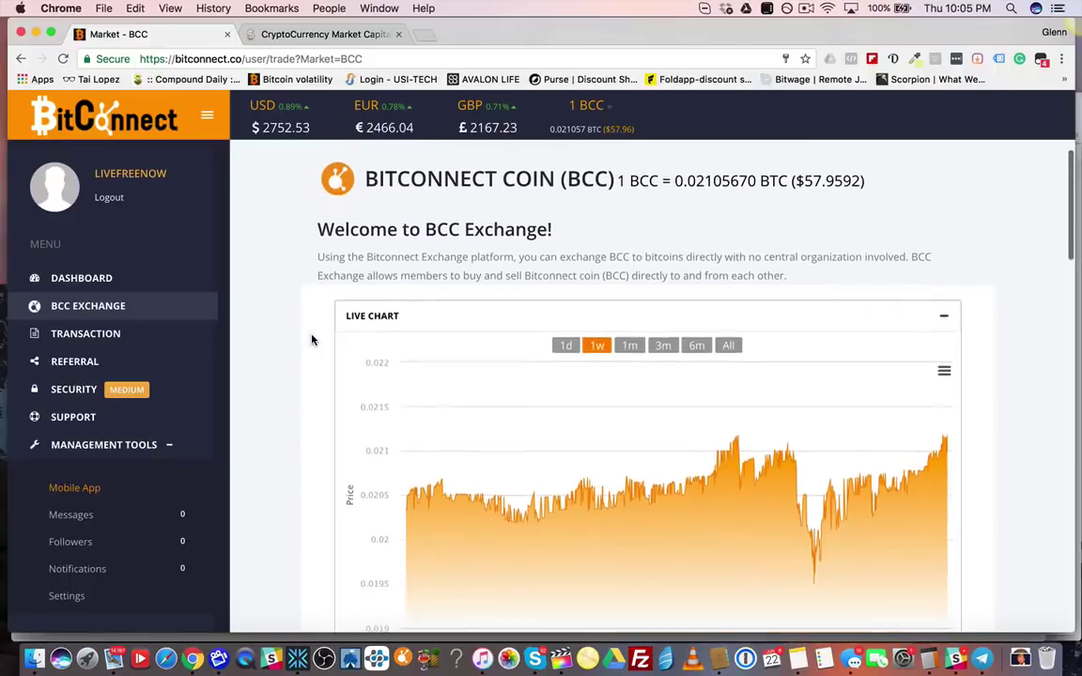
scroll(312, 340, up, 1)
scroll(313, 340, down, 3)
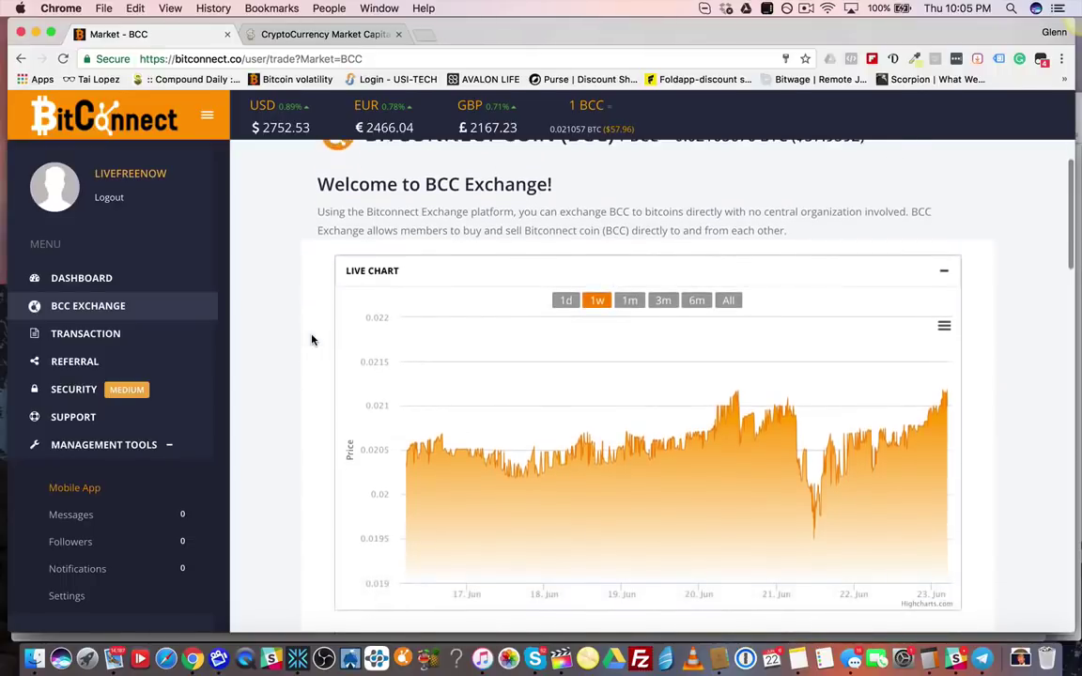
scroll(313, 340, up, 1)
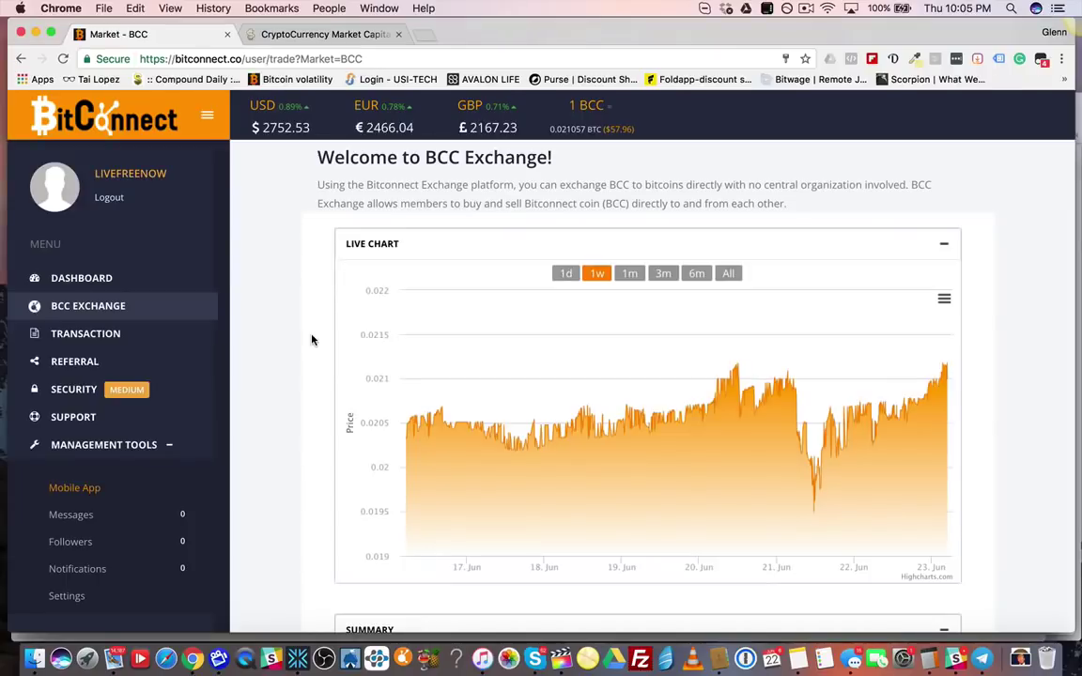
scroll(312, 340, down, 2)
scroll(313, 340, up, 2)
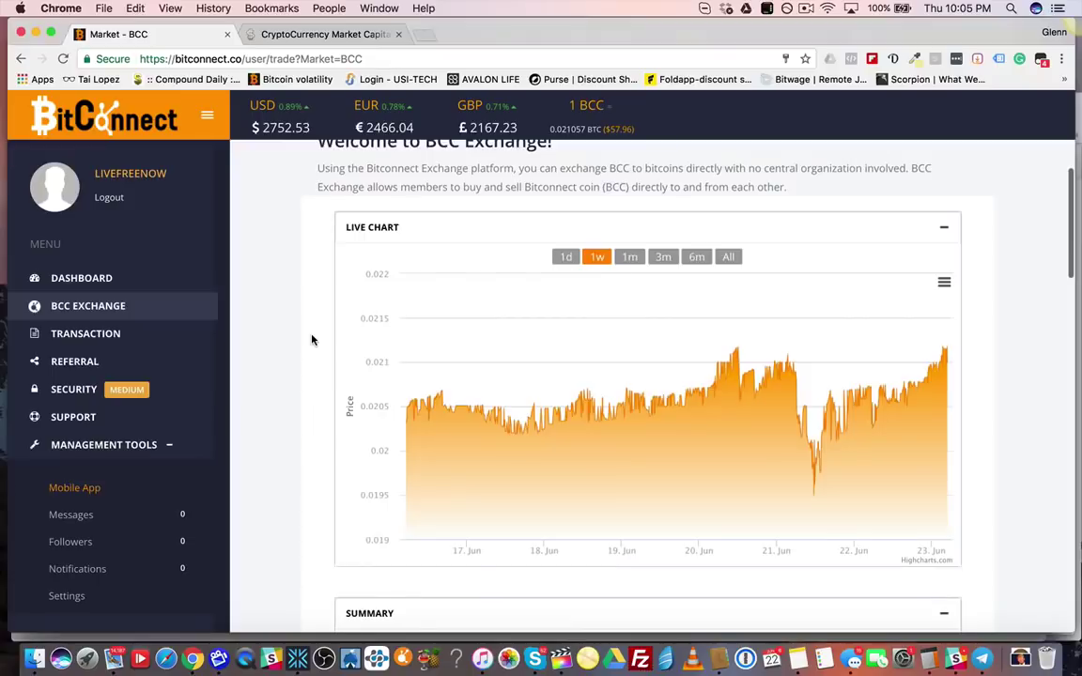
scroll(313, 340, up, 2)
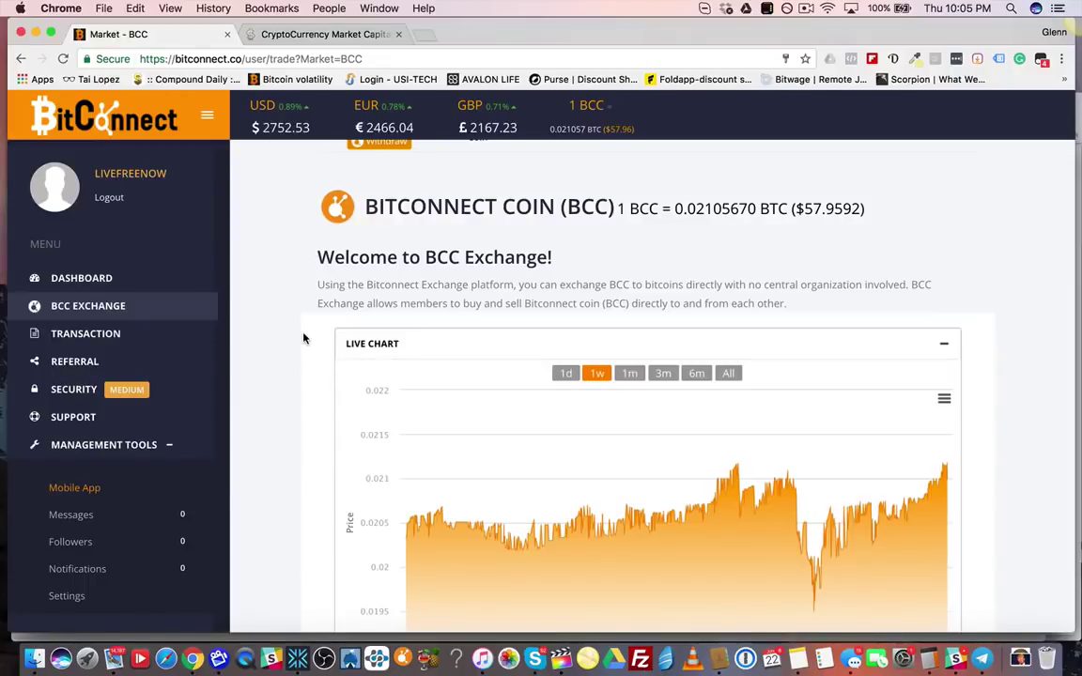
scroll(303, 338, down, 3)
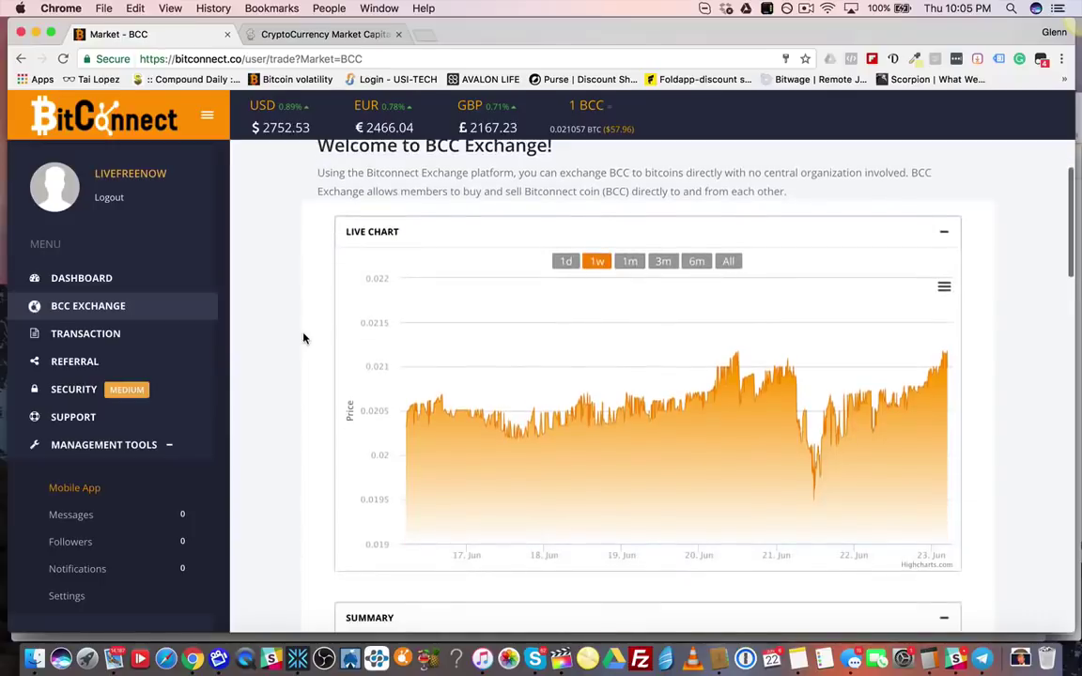
click(729, 263)
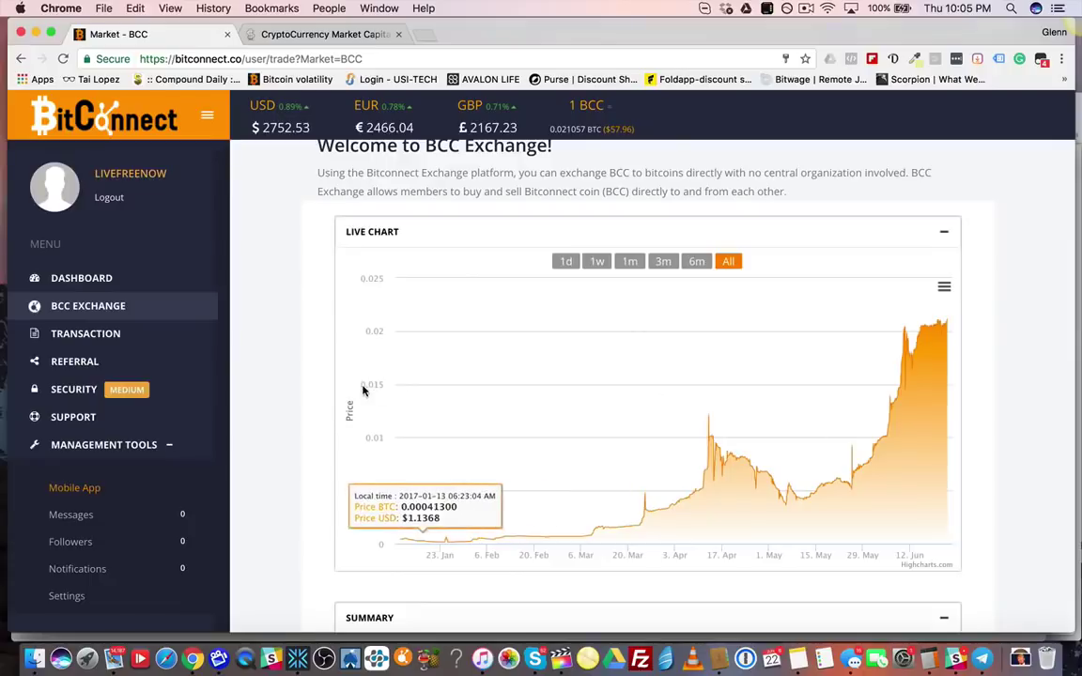
Examine the BCC price summary, the buy and sell forms, and the live buying and selling orders.
scroll(301, 338, down, 2)
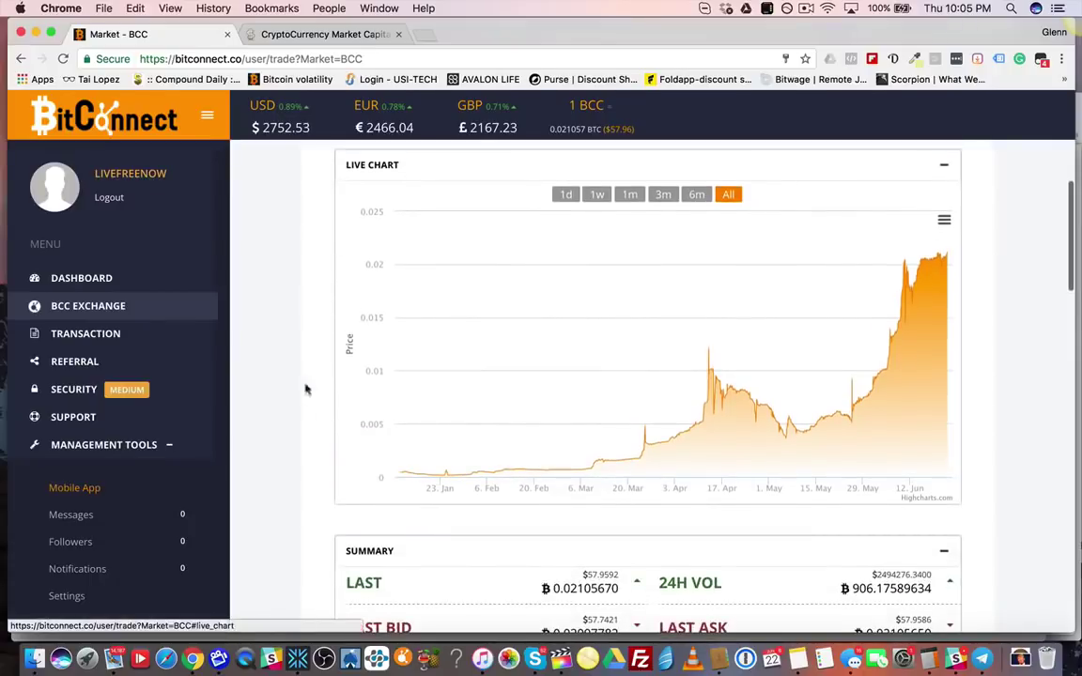
scroll(292, 437, down, 8)
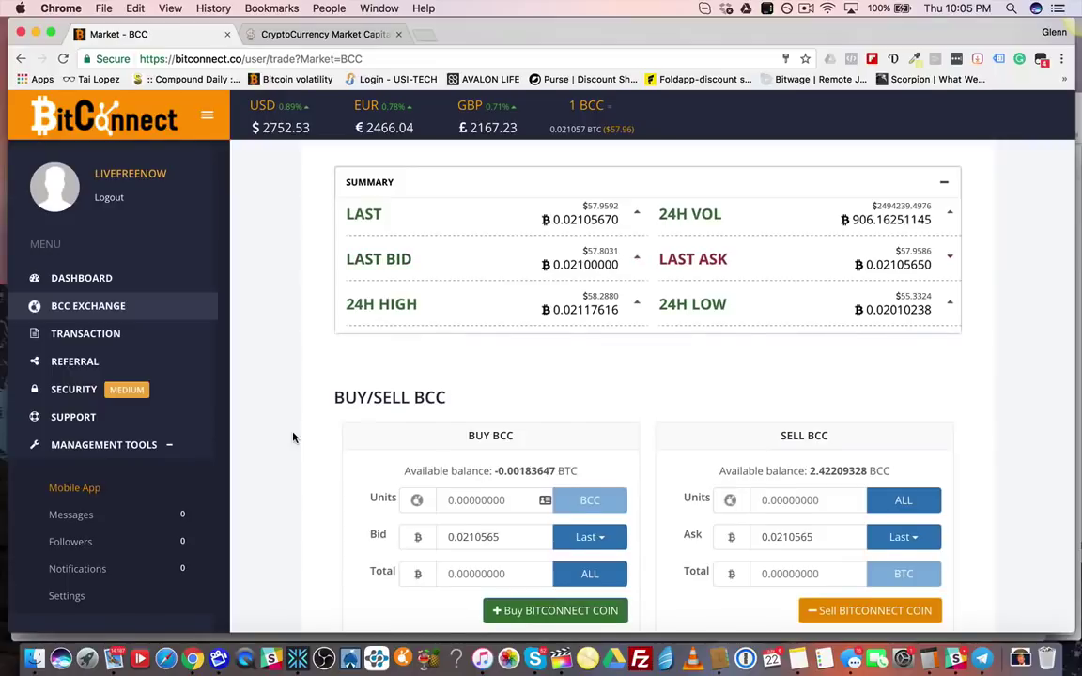
scroll(292, 437, down, 1)
scroll(292, 437, down, 4)
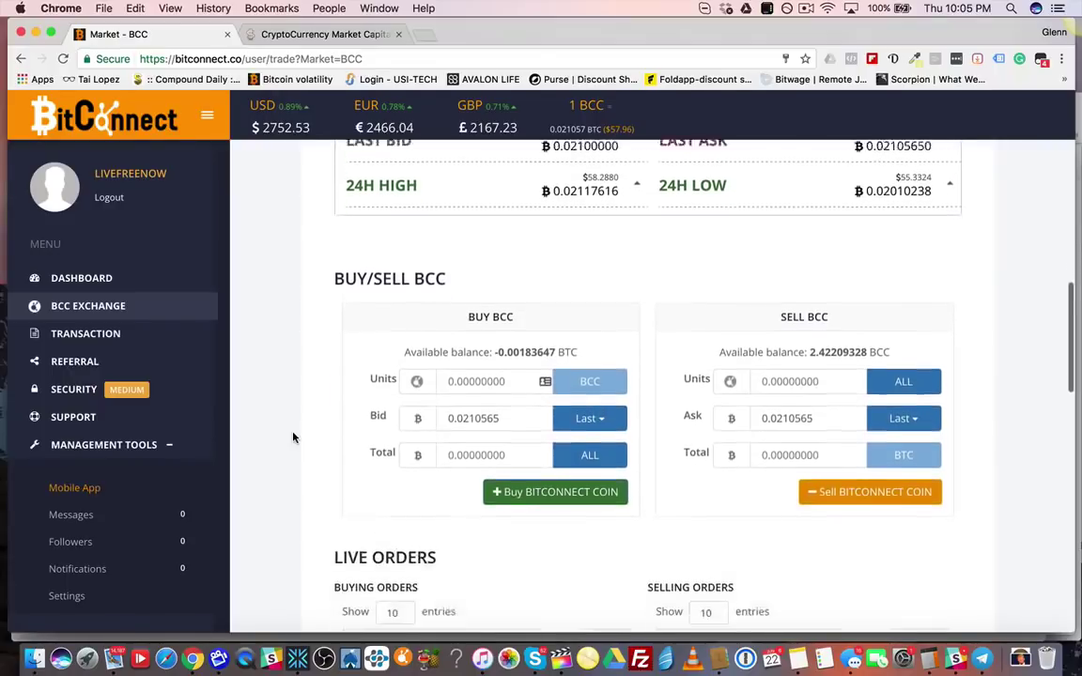
scroll(292, 437, down, 1)
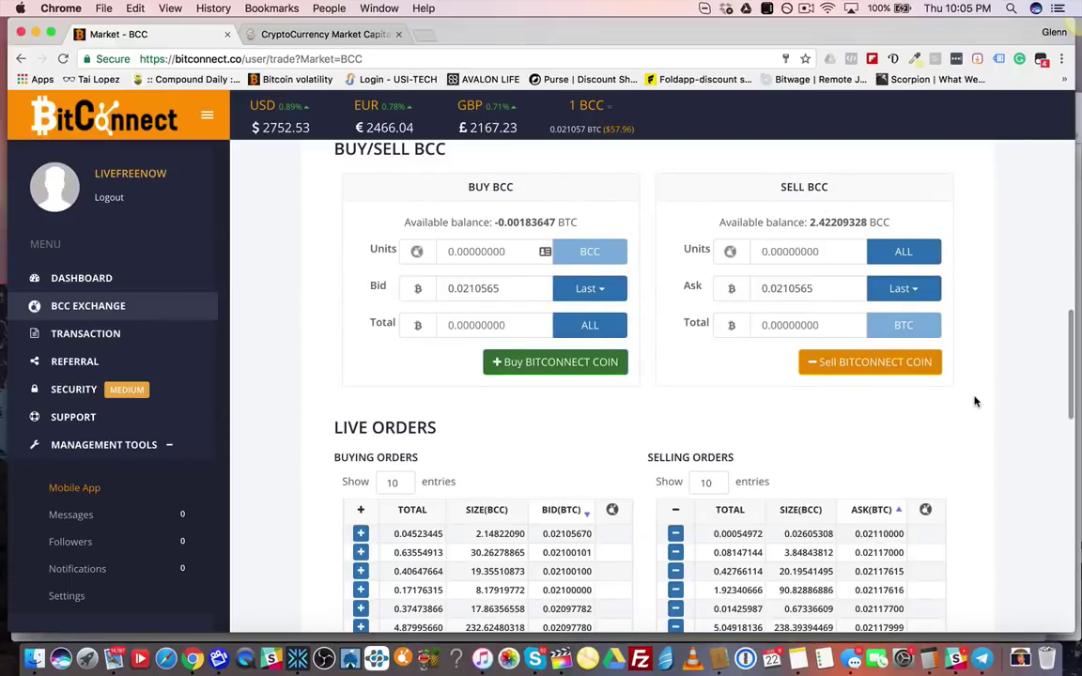
scroll(975, 402, up, 1)
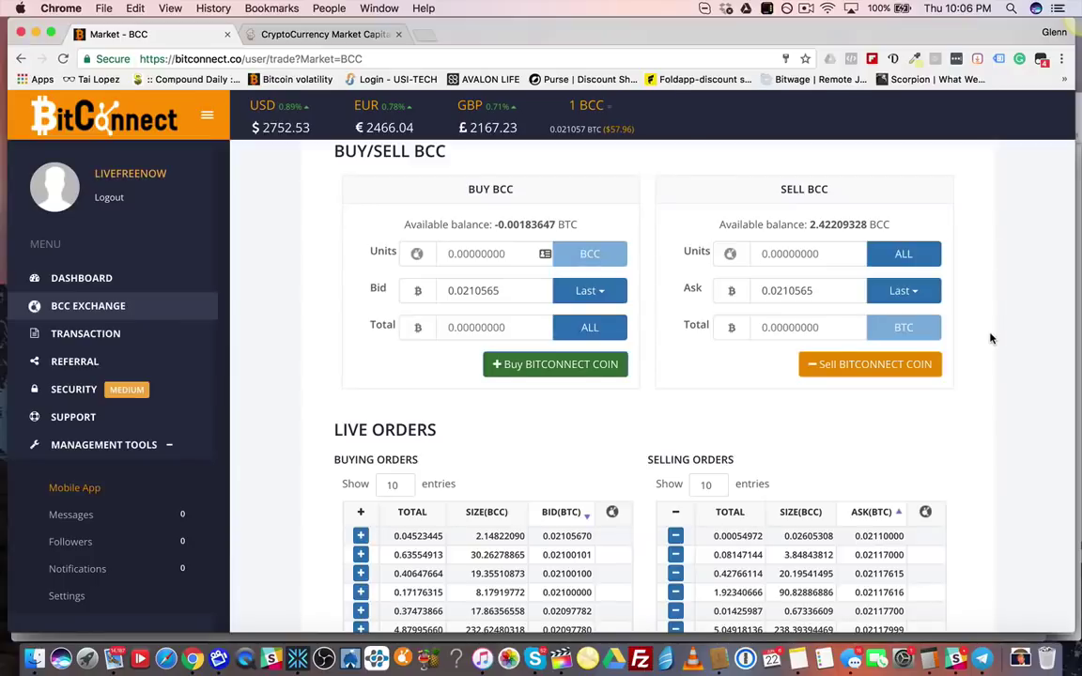
scroll(990, 336, down, 1)
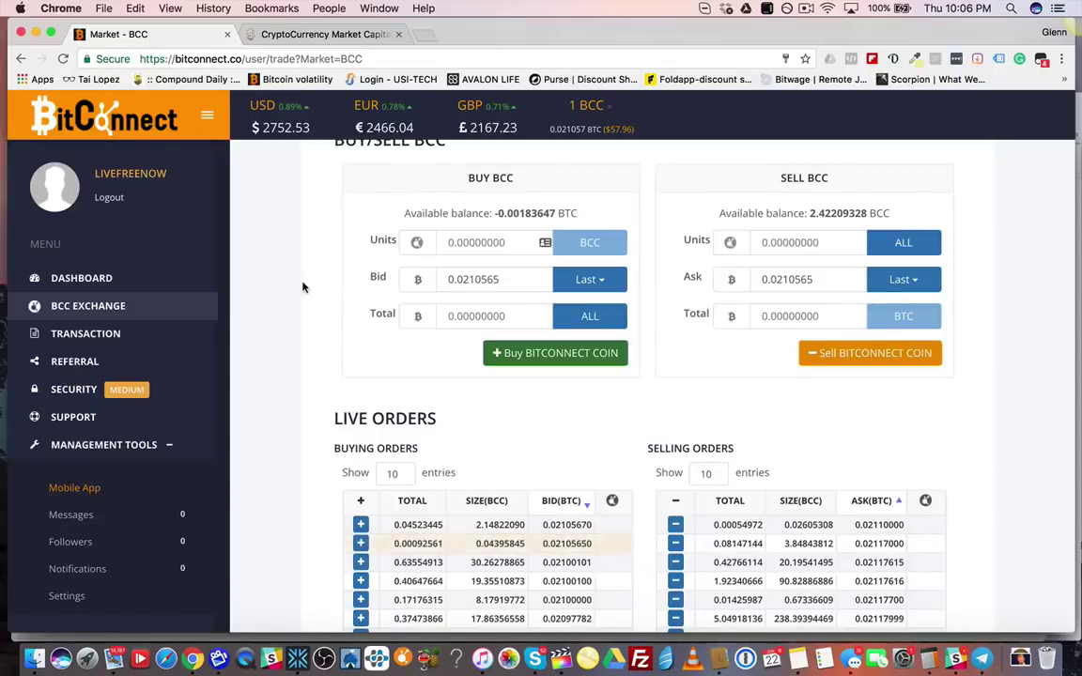
scroll(303, 288, down, 1)
scroll(302, 287, down, 1)
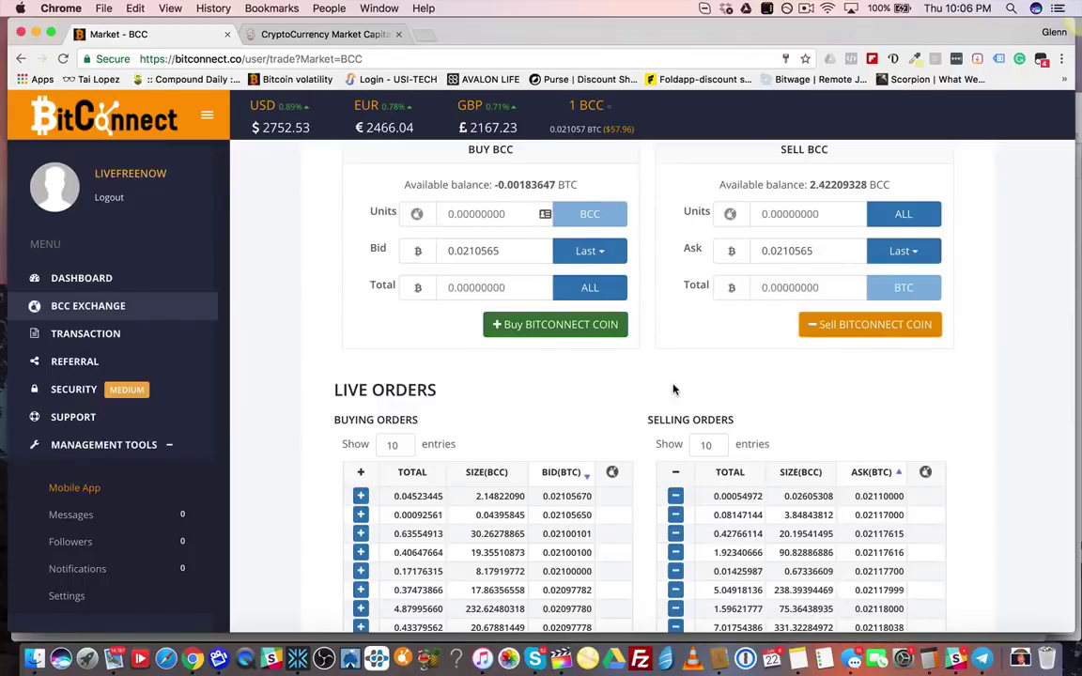
Copy the available Bitcoin balance amount, without its minus sign, from the Buy BCC form.
scroll(673, 389, up, 3)
scroll(1019, 348, up, 5)
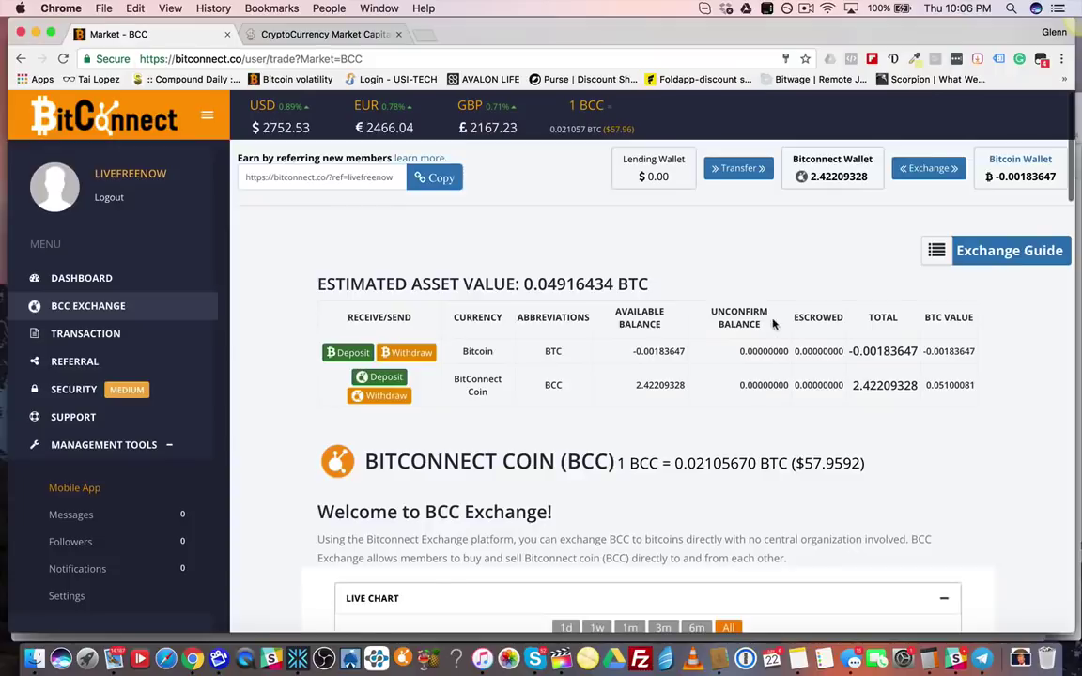
scroll(773, 332, down, 10)
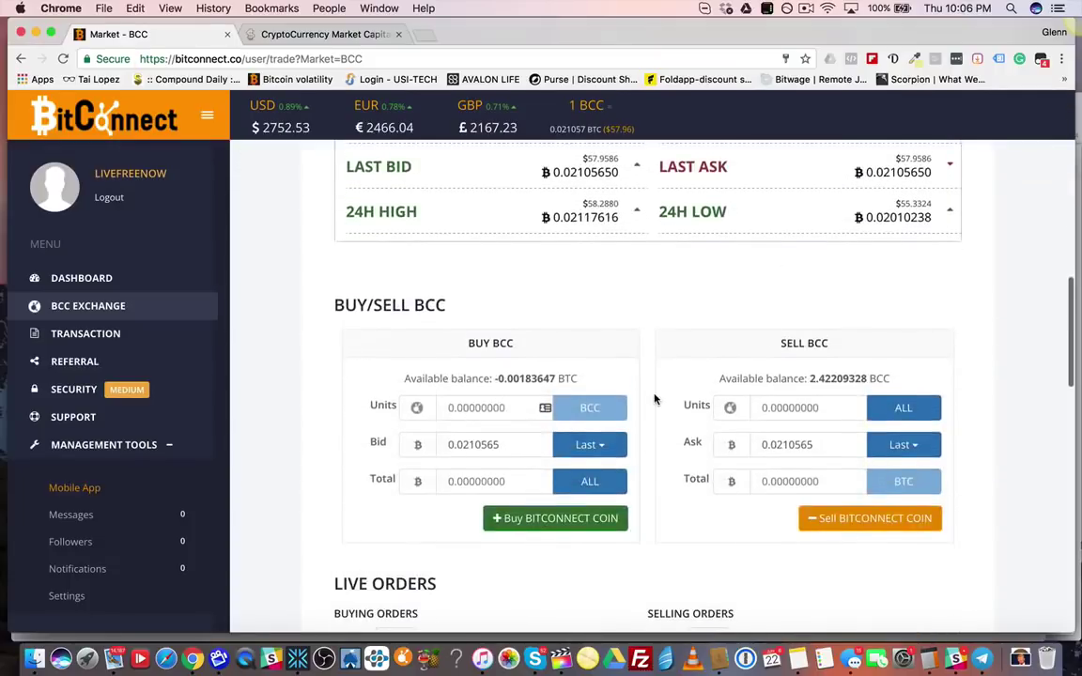
scroll(655, 394, down, 3)
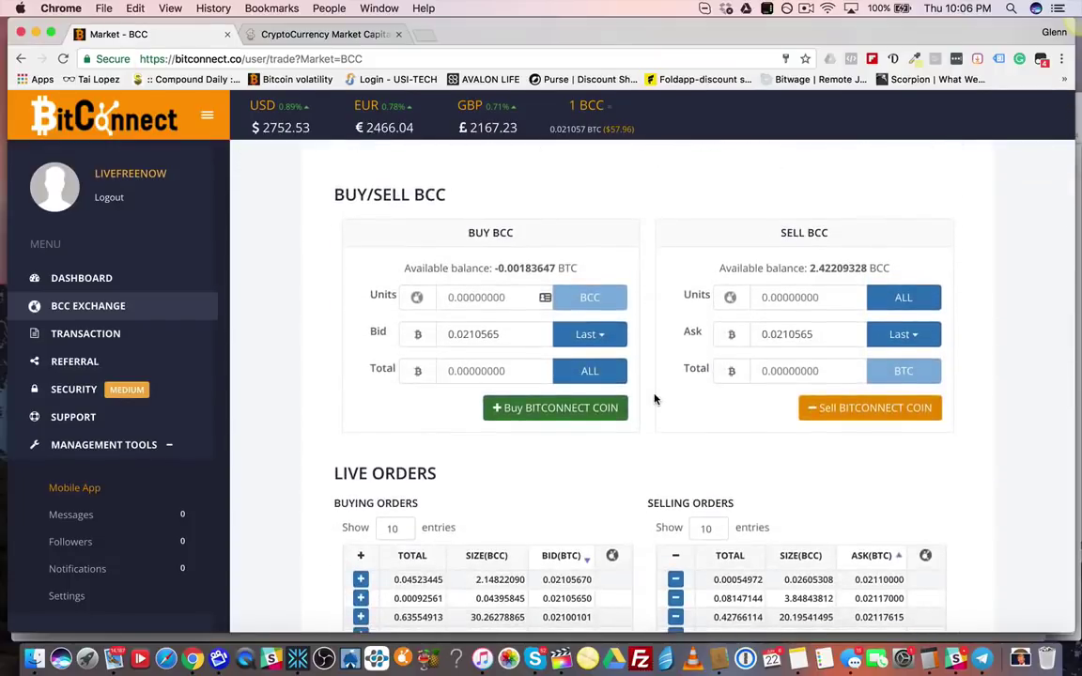
scroll(658, 376, down, 2)
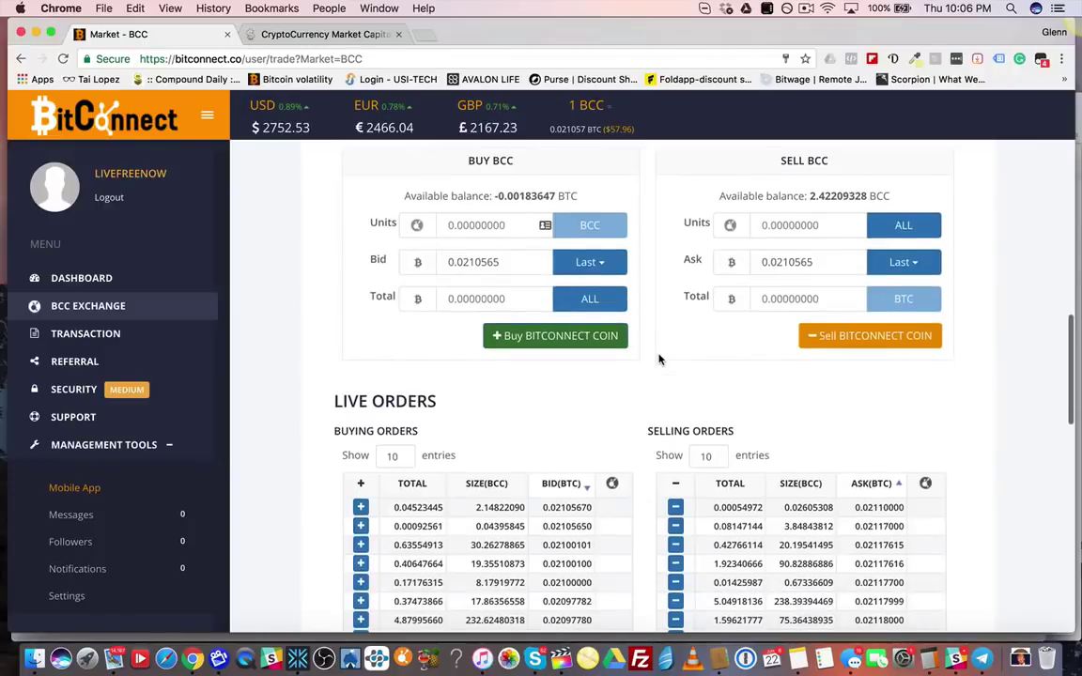
drag(515, 161, 466, 160)
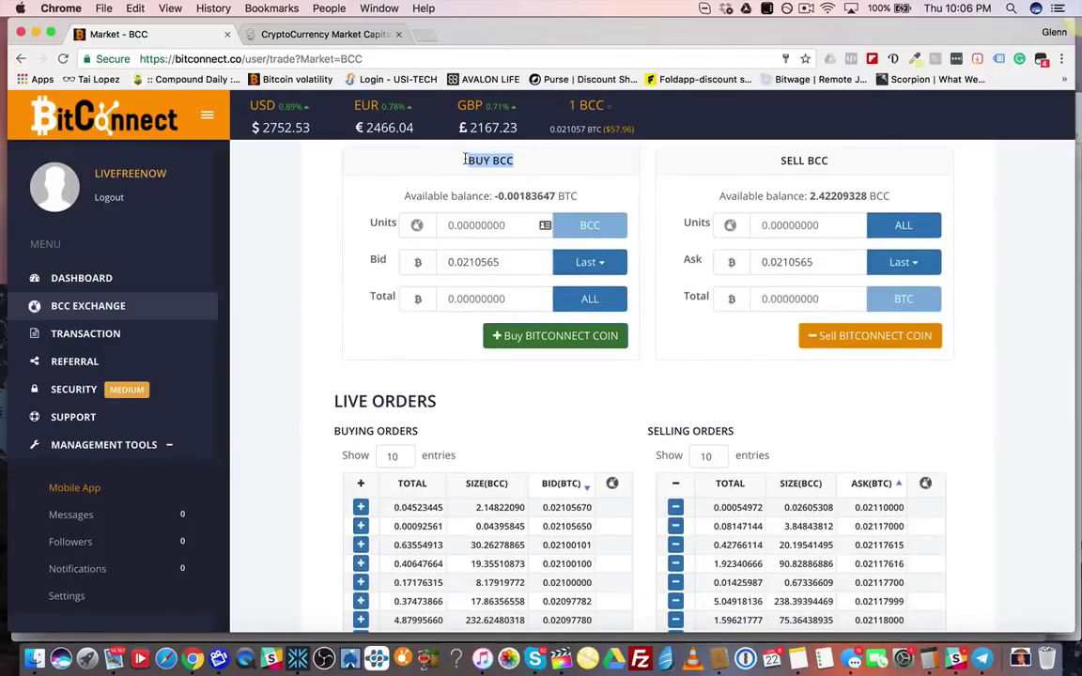
click(640, 367)
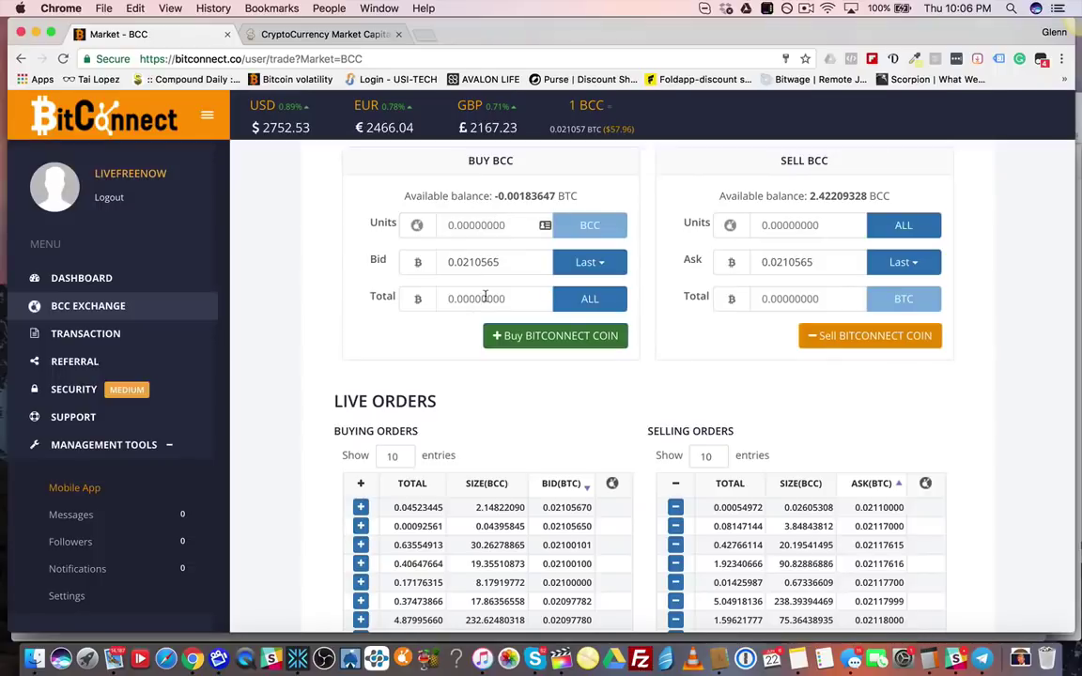
drag(555, 195, 501, 196)
key(cmd+c)
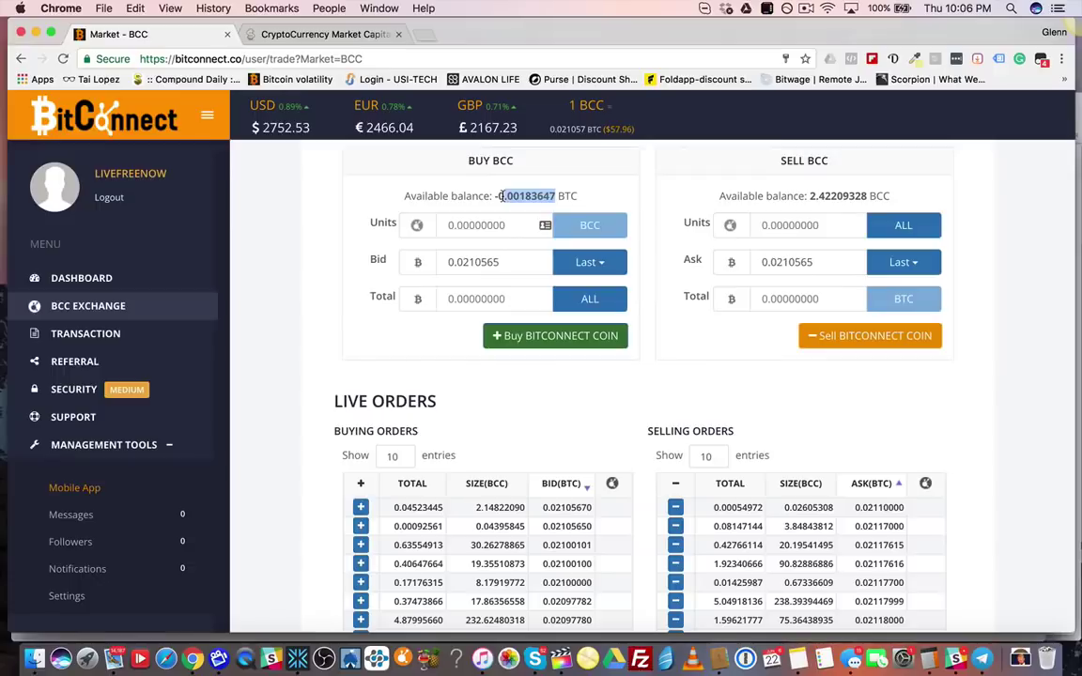
Enter the copied .00183647 BTC as the total in the Buy BCC form and set the bid to 0.02105670.
click(485, 301)
key(cmd+v)
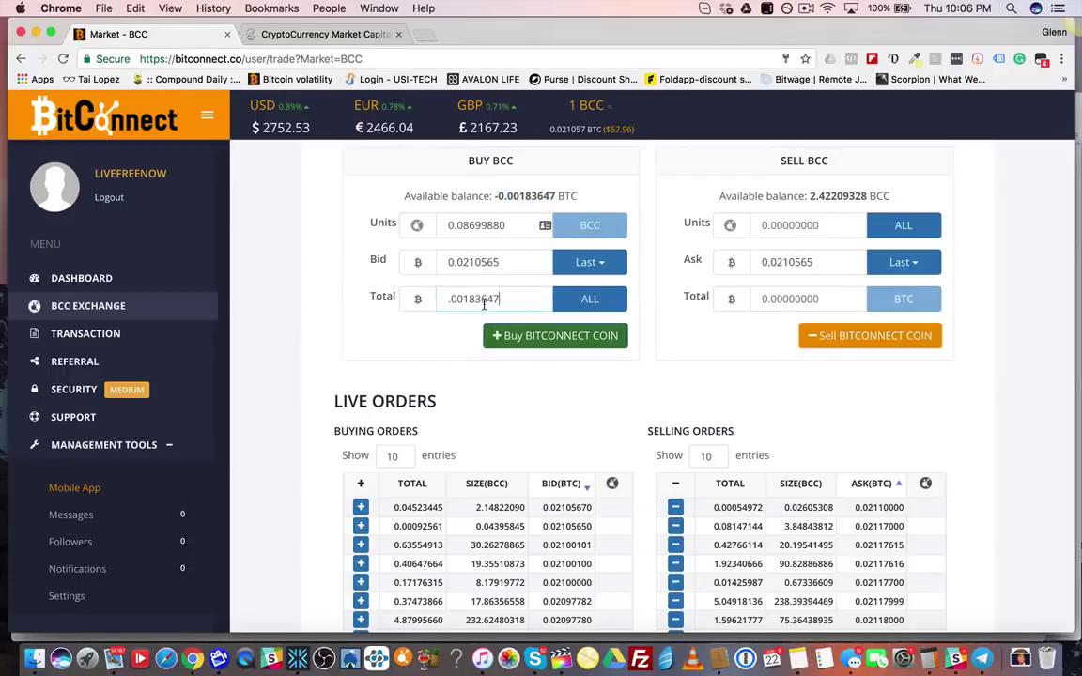
click(486, 262)
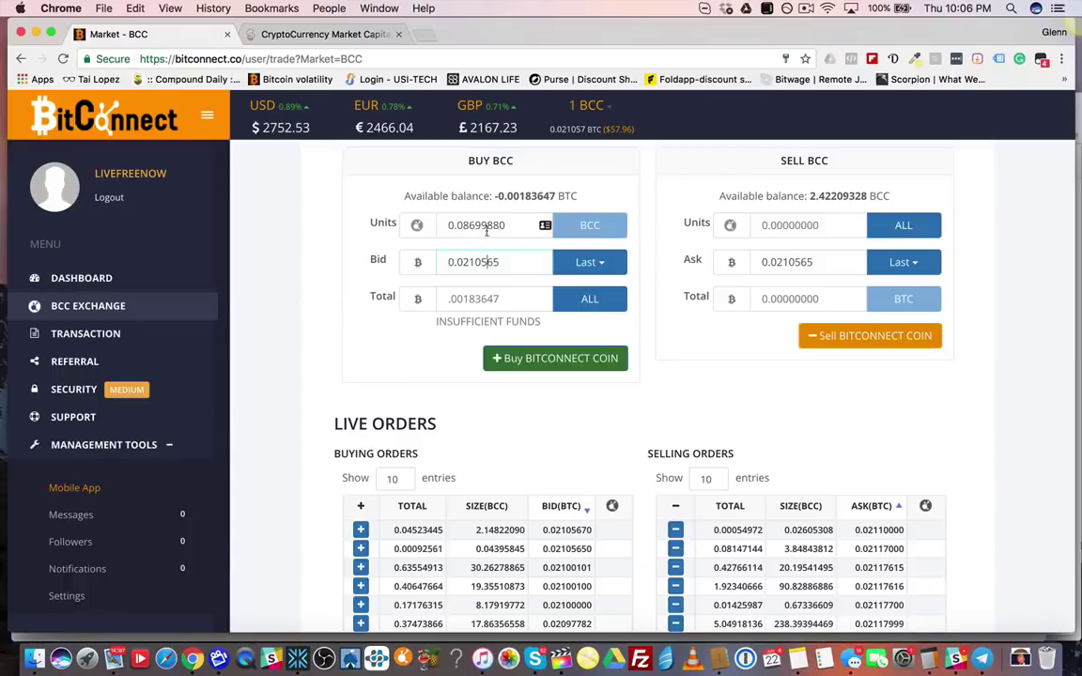
drag(534, 196, 504, 197)
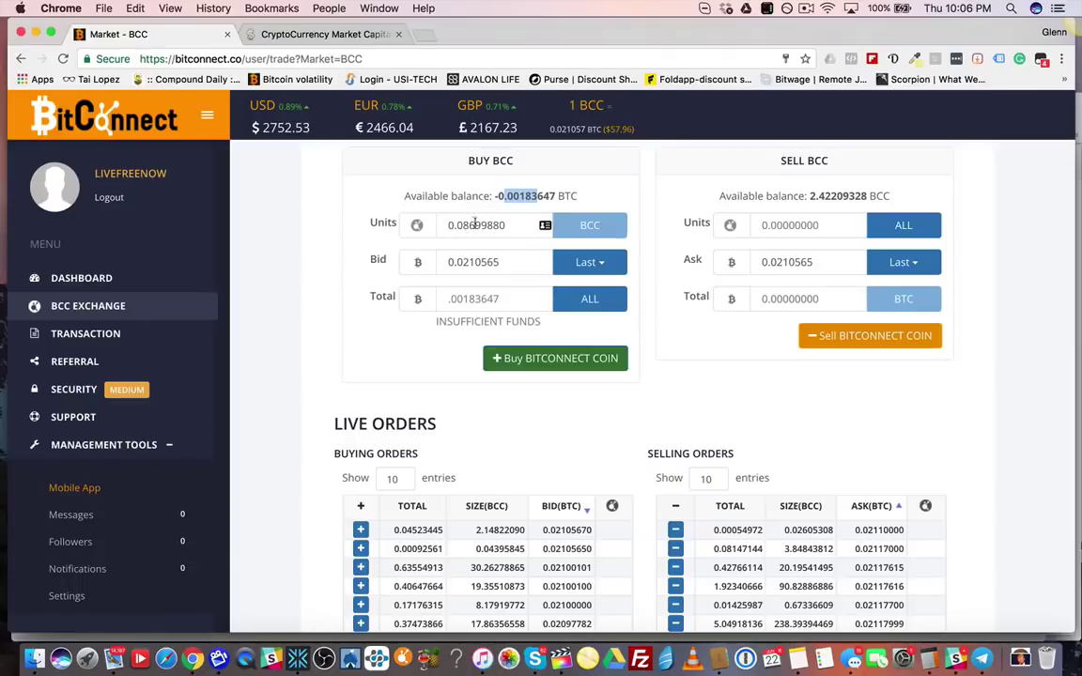
click(590, 262)
click(582, 297)
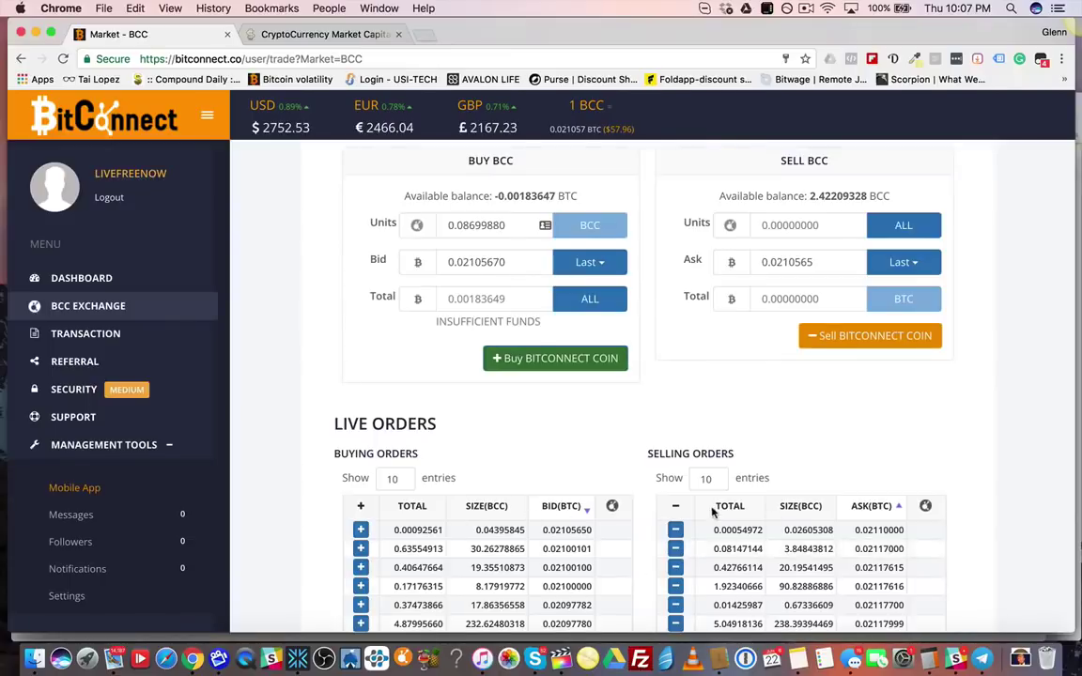
Fill the Buy BCC form from the lowest-priced selling order, for 0.02605308 BCC at 0.02110000 BTC.
click(675, 530)
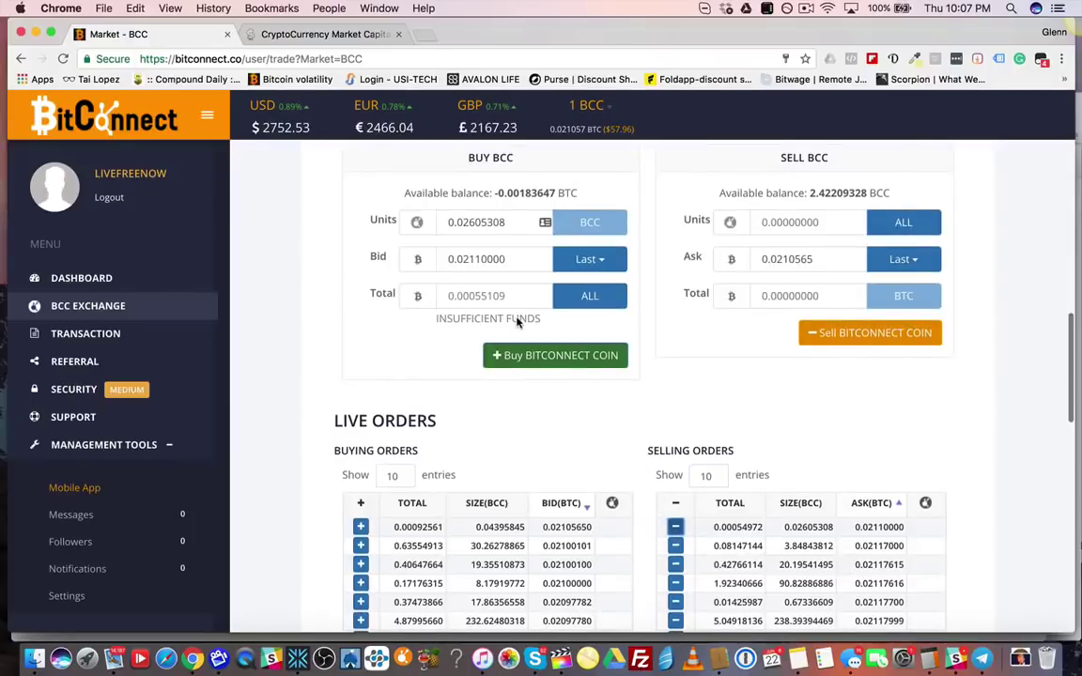
drag(542, 320, 415, 292)
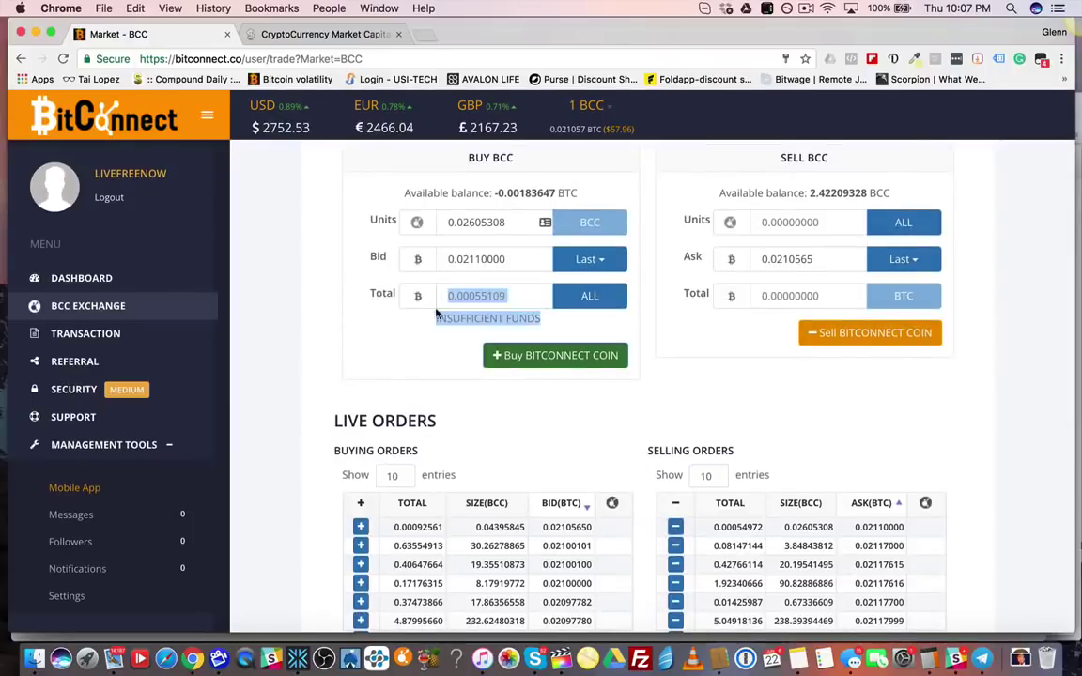
click(445, 368)
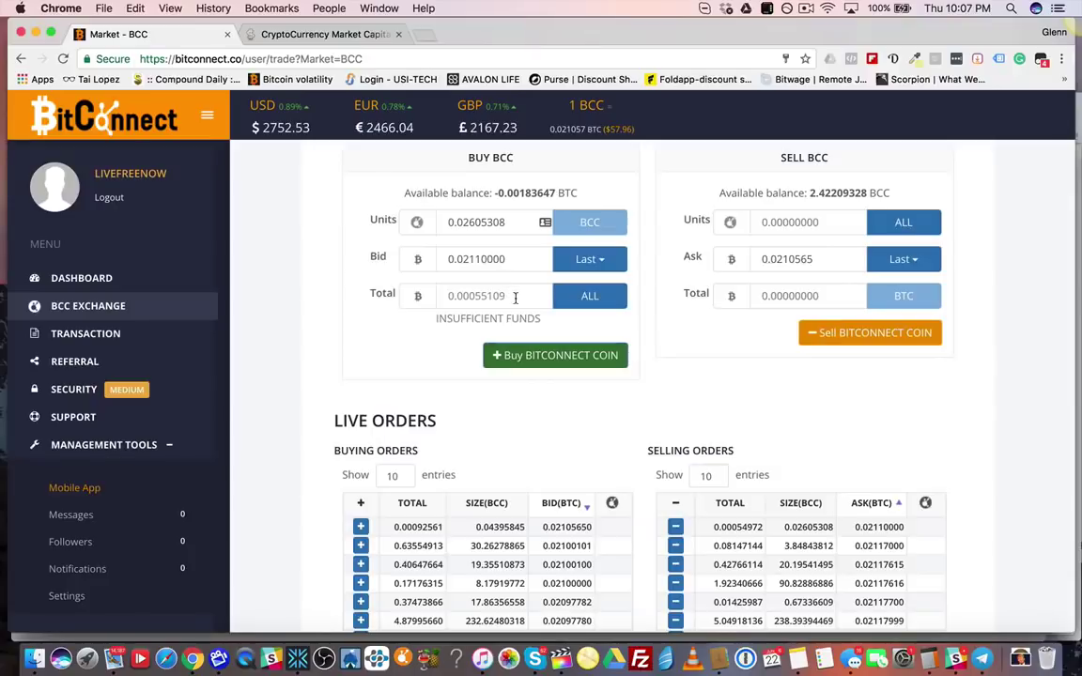
Compare the purchase total with the available Bitcoin balance, and check the BCC units and the current dollar price of one BCC.
drag(515, 297, 423, 266)
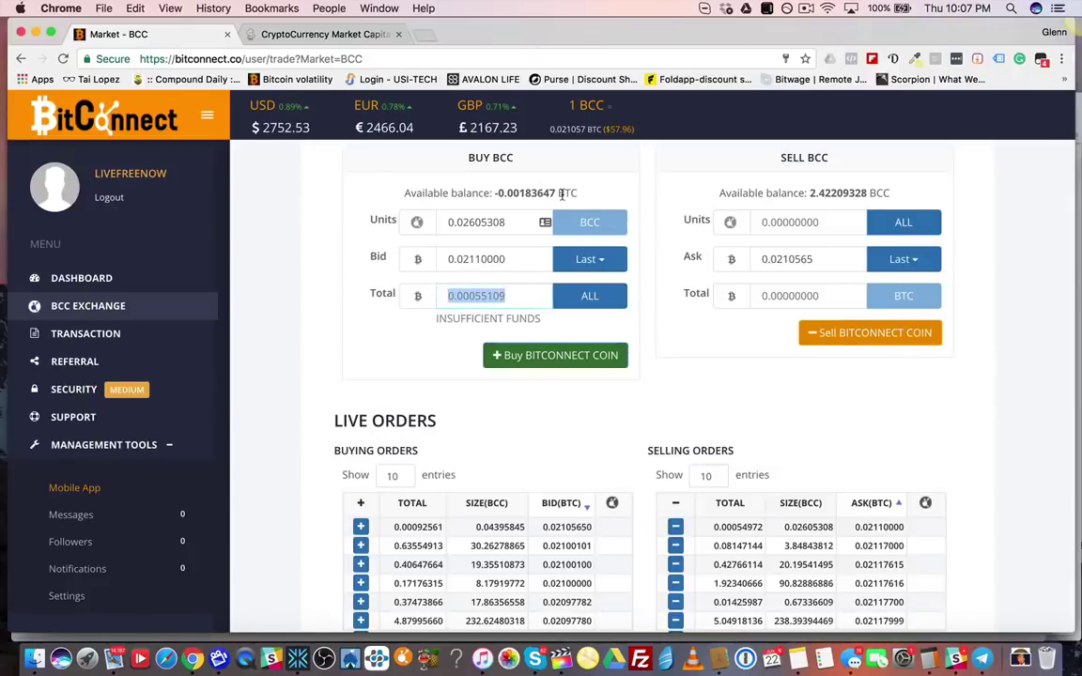
drag(561, 193, 501, 189)
drag(435, 193, 587, 194)
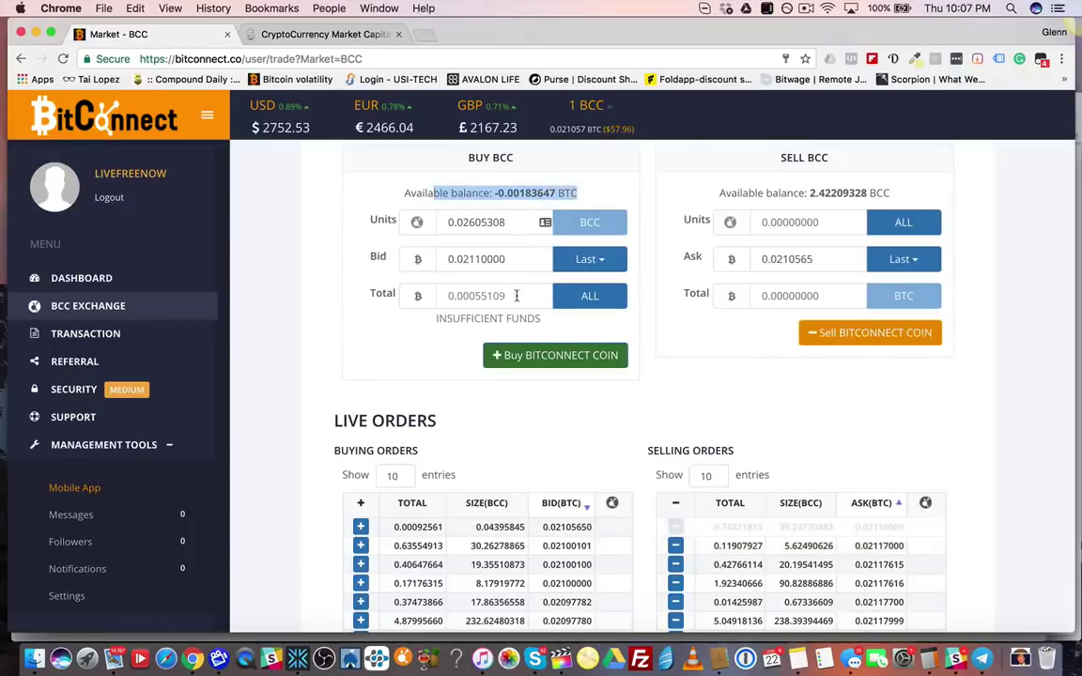
drag(512, 297, 417, 296)
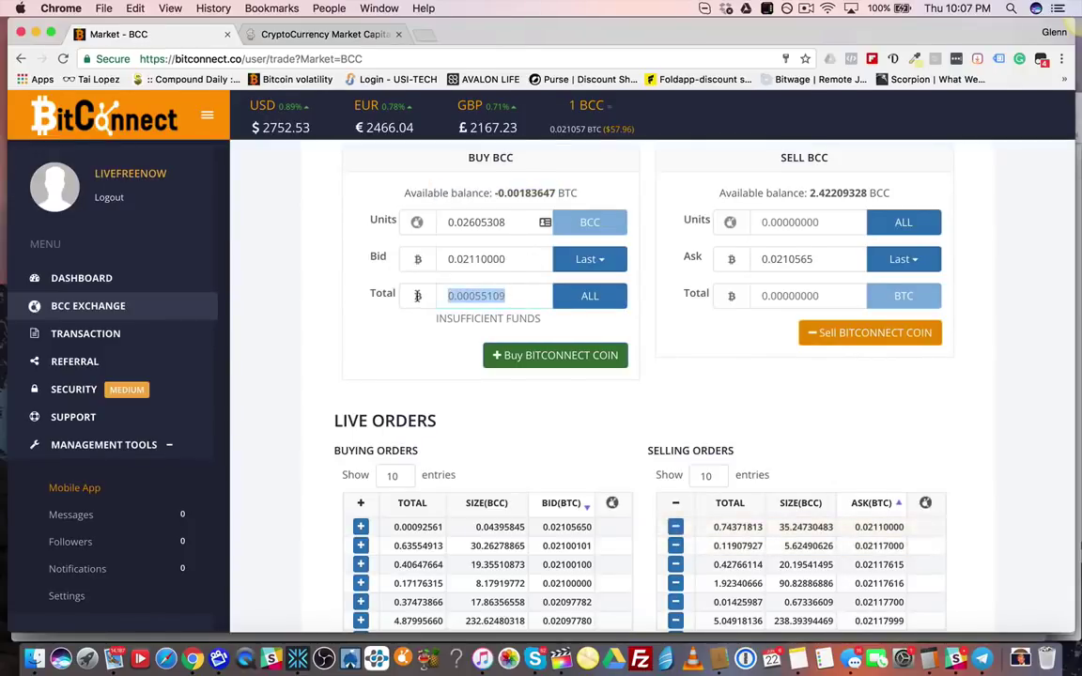
click(479, 264)
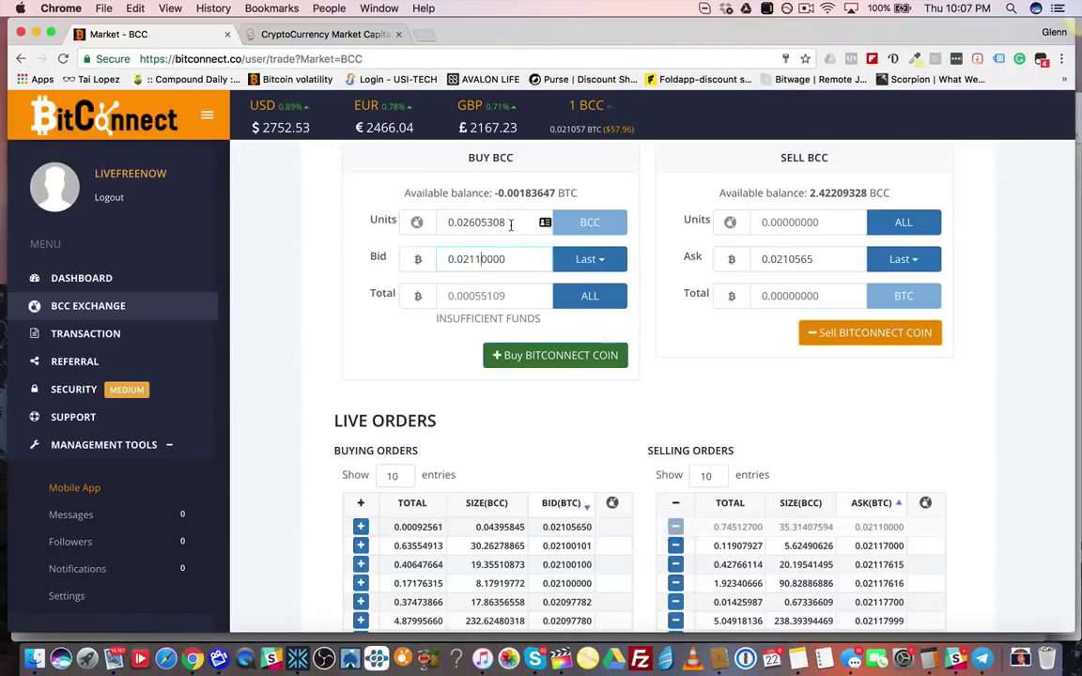
drag(531, 223, 432, 223)
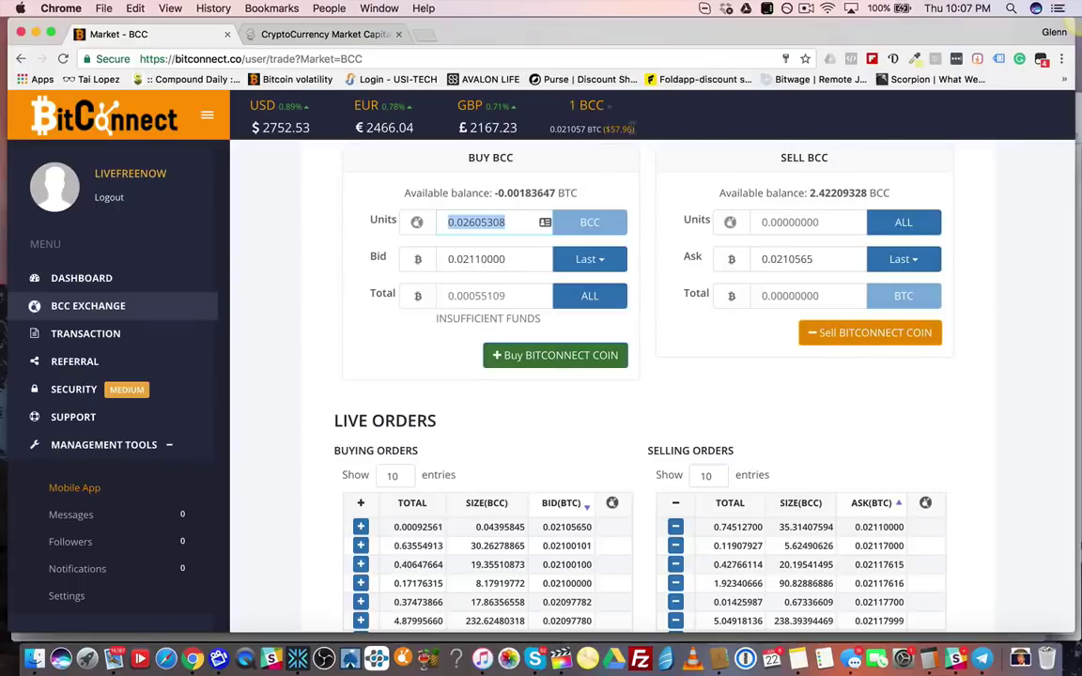
click(633, 127)
drag(633, 127, 603, 127)
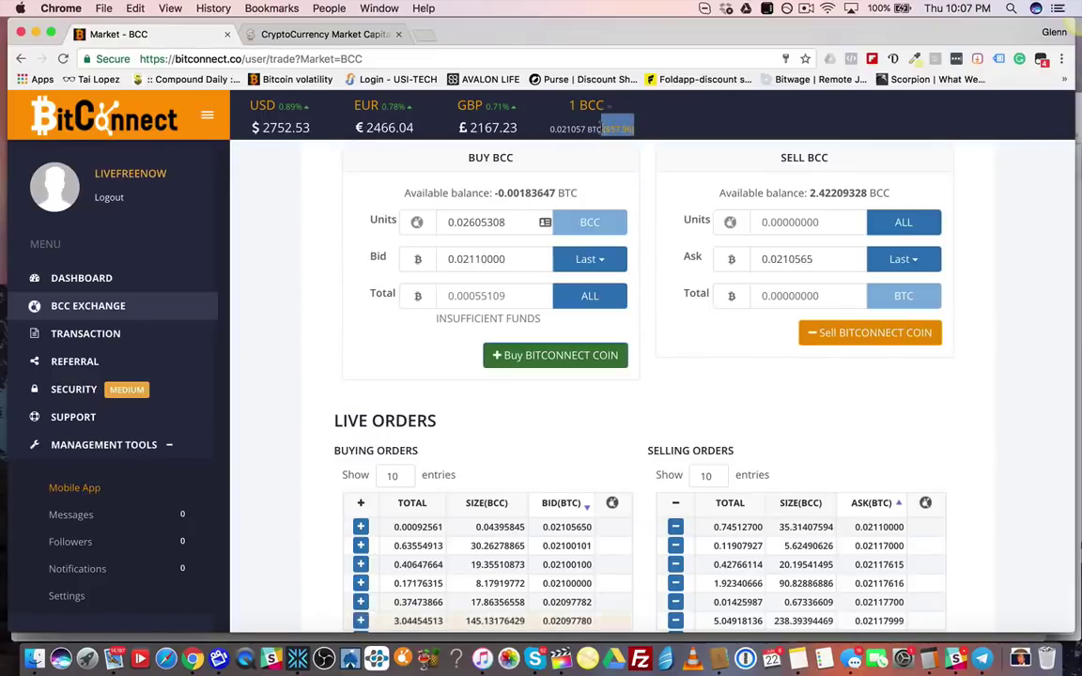
click(304, 329)
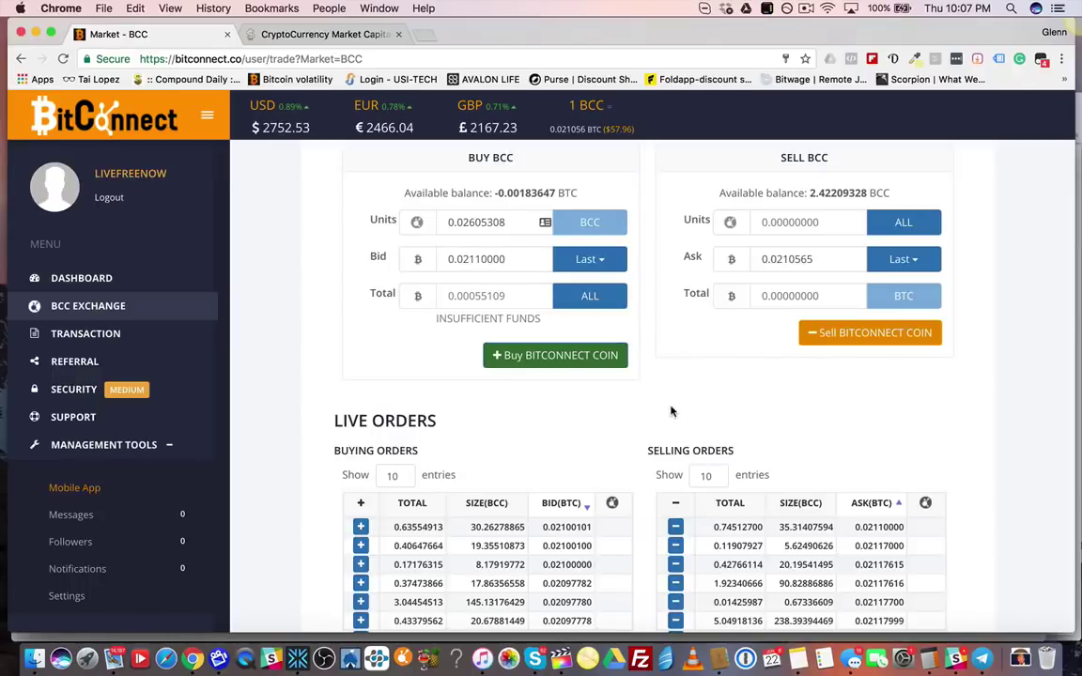
Fill the Sell BCC form from the highest buying order, for 1.96035080 BCC at 0.02105680 BTC, and review its units and total.
scroll(670, 411, up, 1)
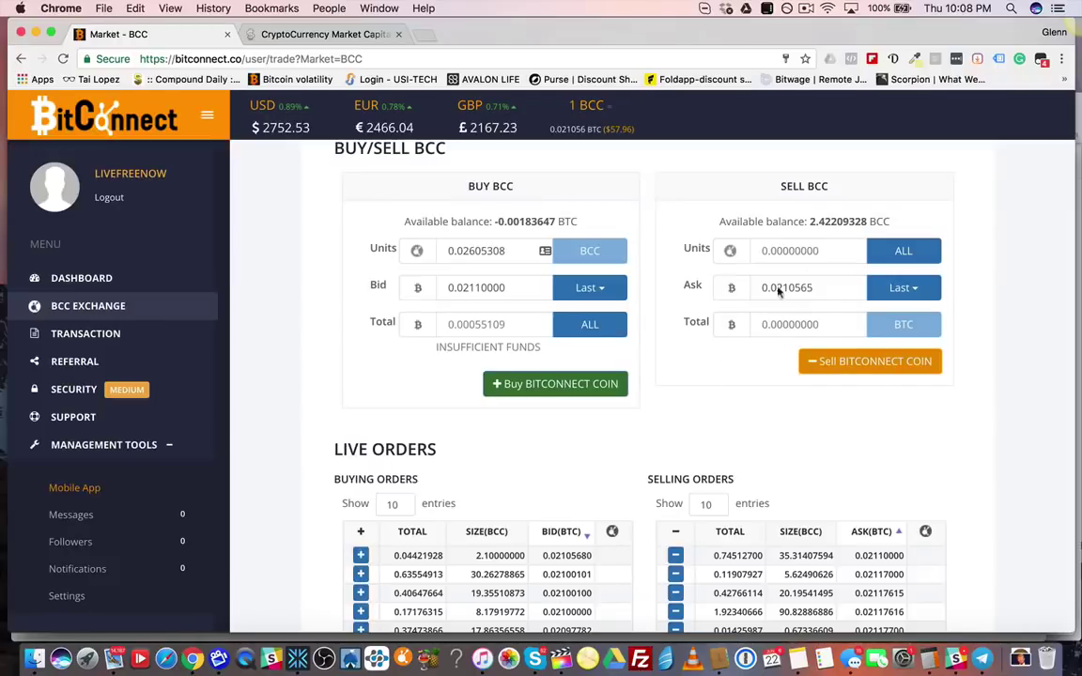
scroll(649, 393, down, 1)
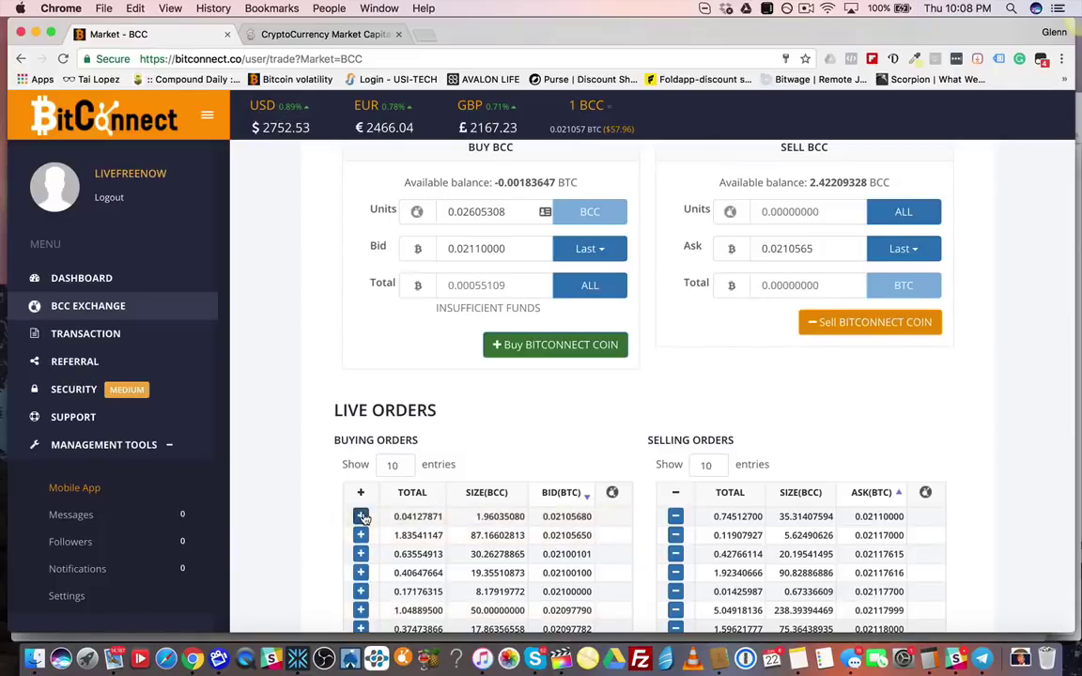
click(361, 518)
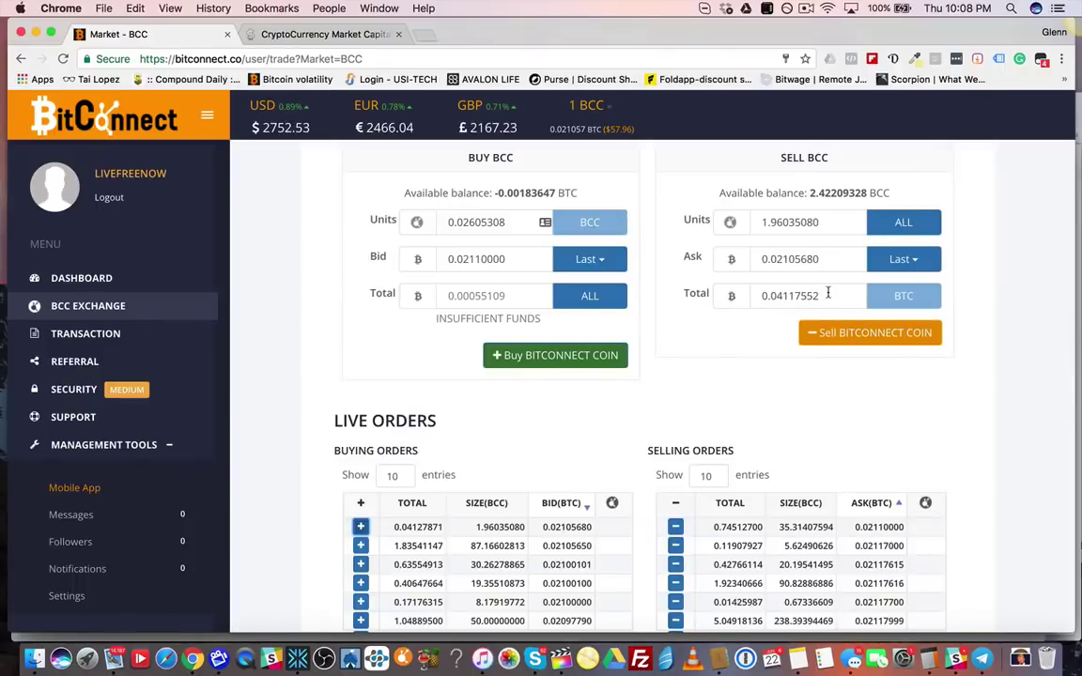
drag(819, 222, 742, 220)
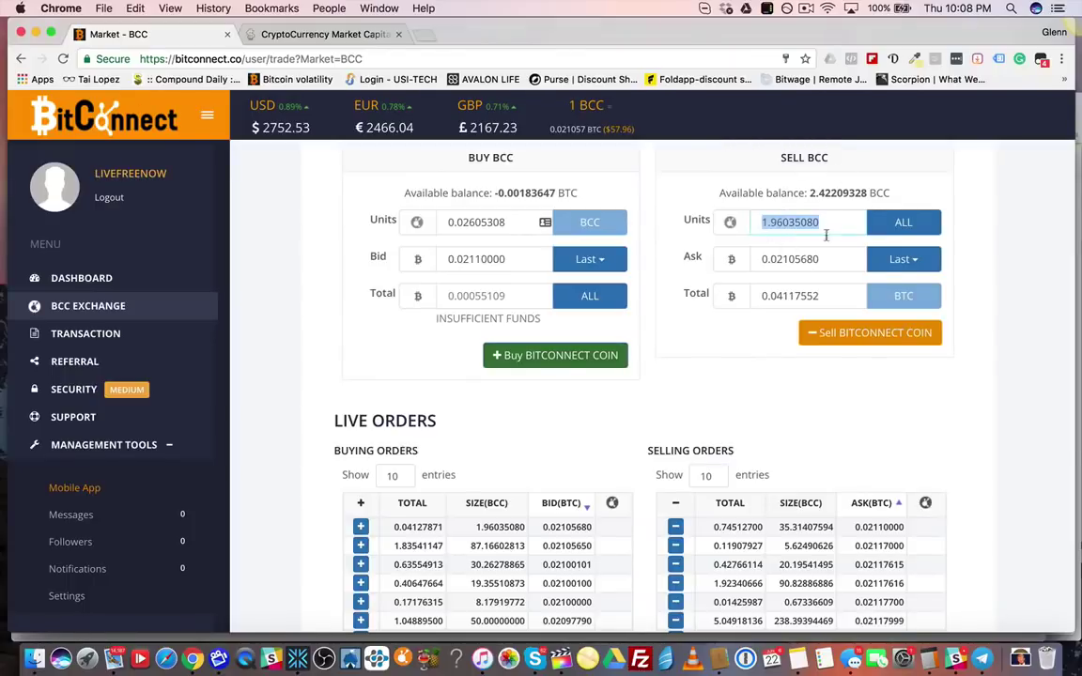
drag(823, 295, 752, 291)
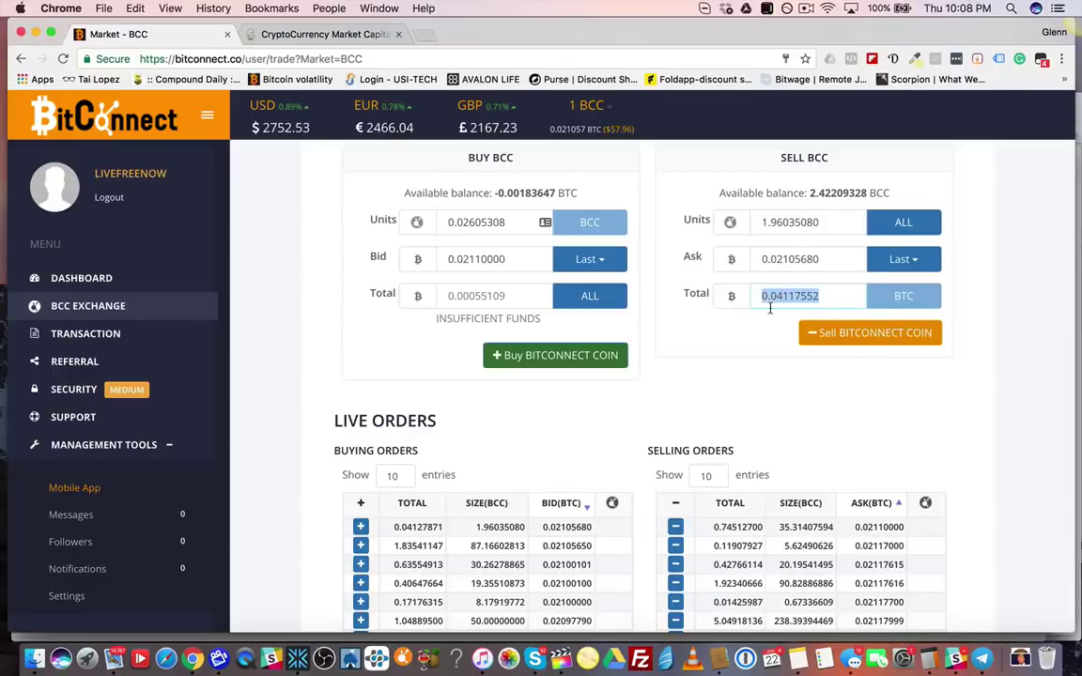
drag(827, 222, 753, 221)
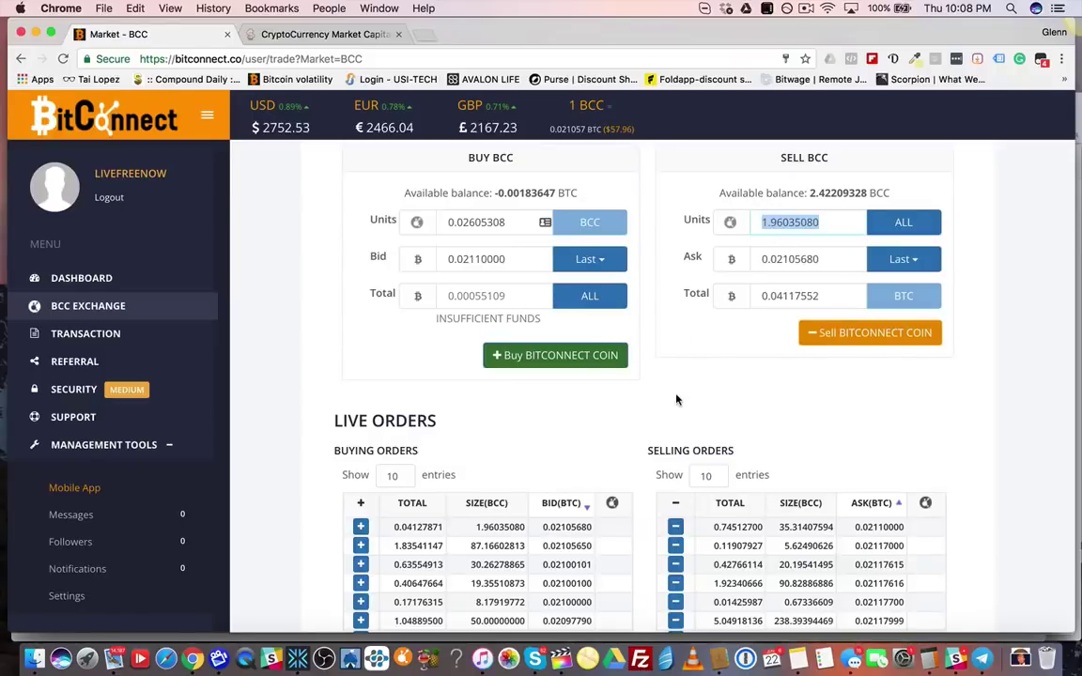
scroll(657, 414, down, 5)
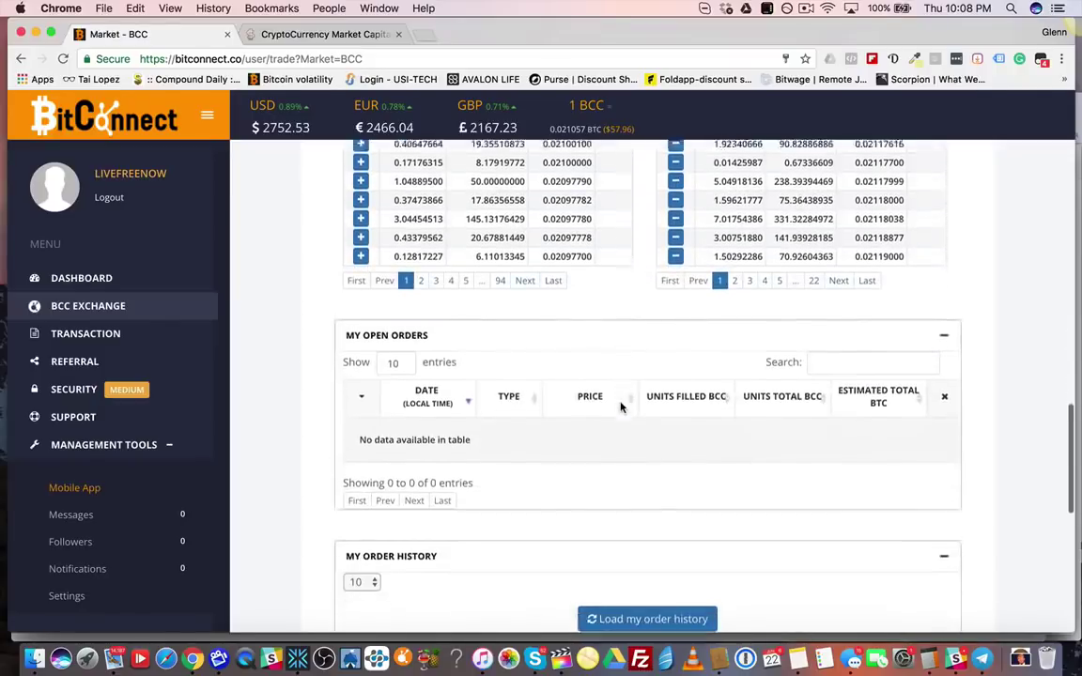
scroll(646, 425, up, 6)
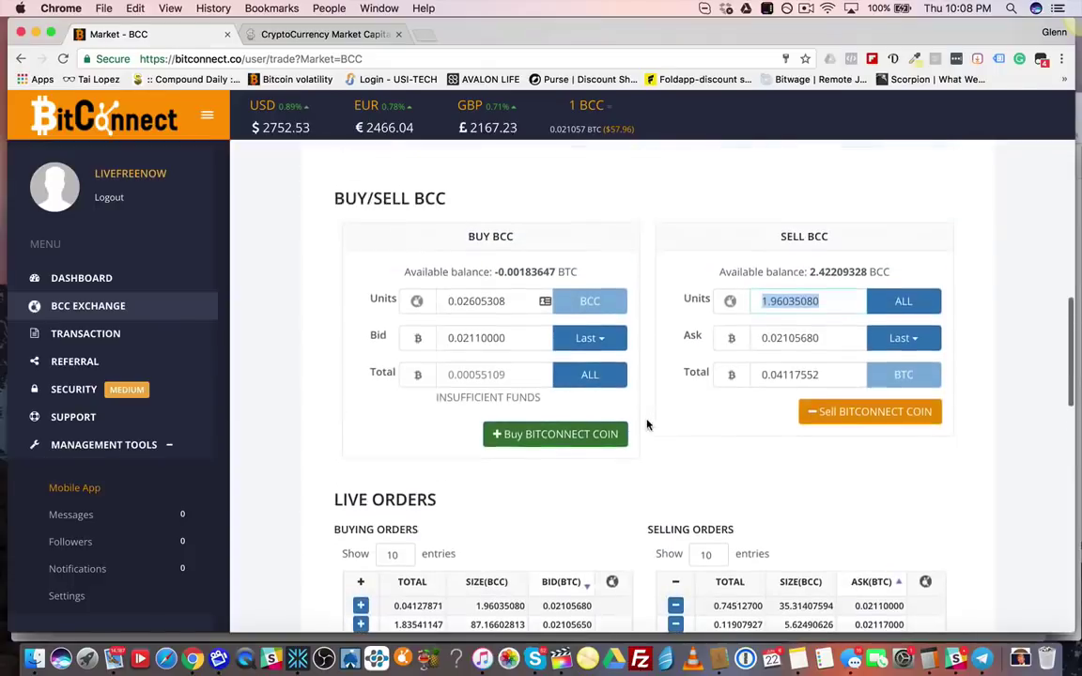
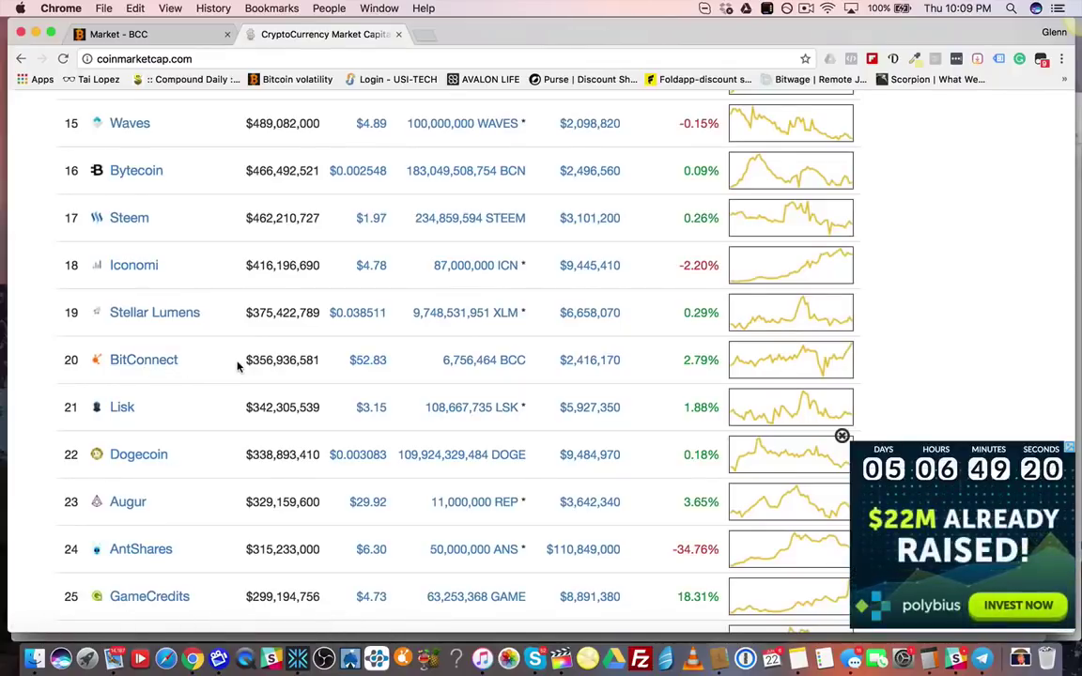
Examine BitConnect's market cap, price, circulating supply and 24-hour volume in the CoinMarketCap ranking.
drag(240, 365, 324, 367)
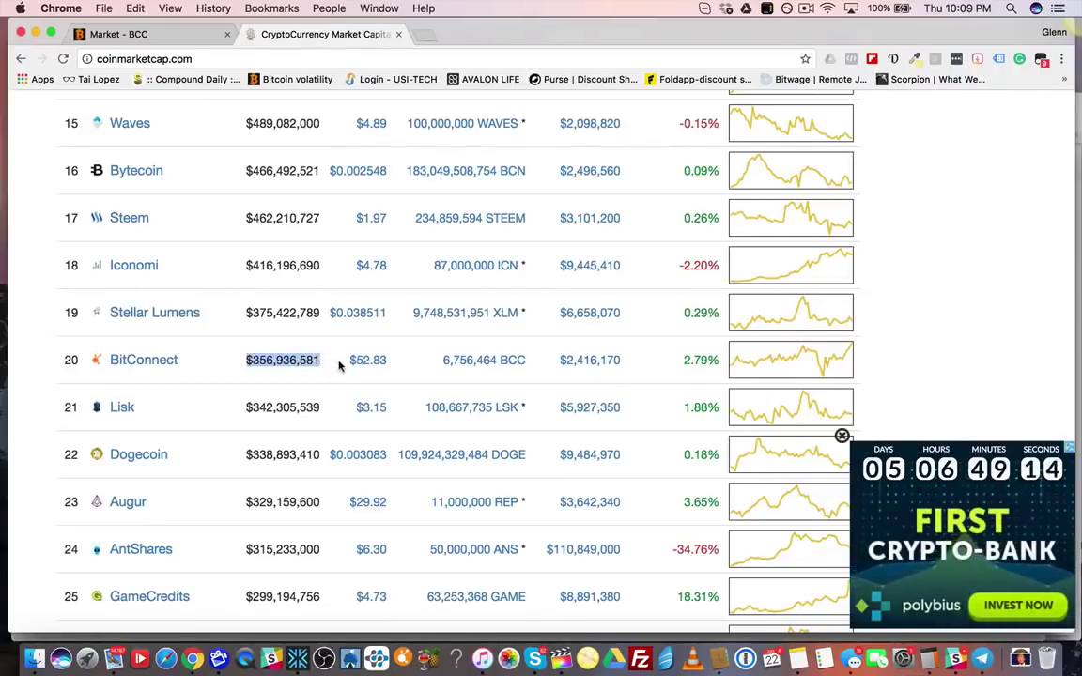
drag(346, 361, 390, 360)
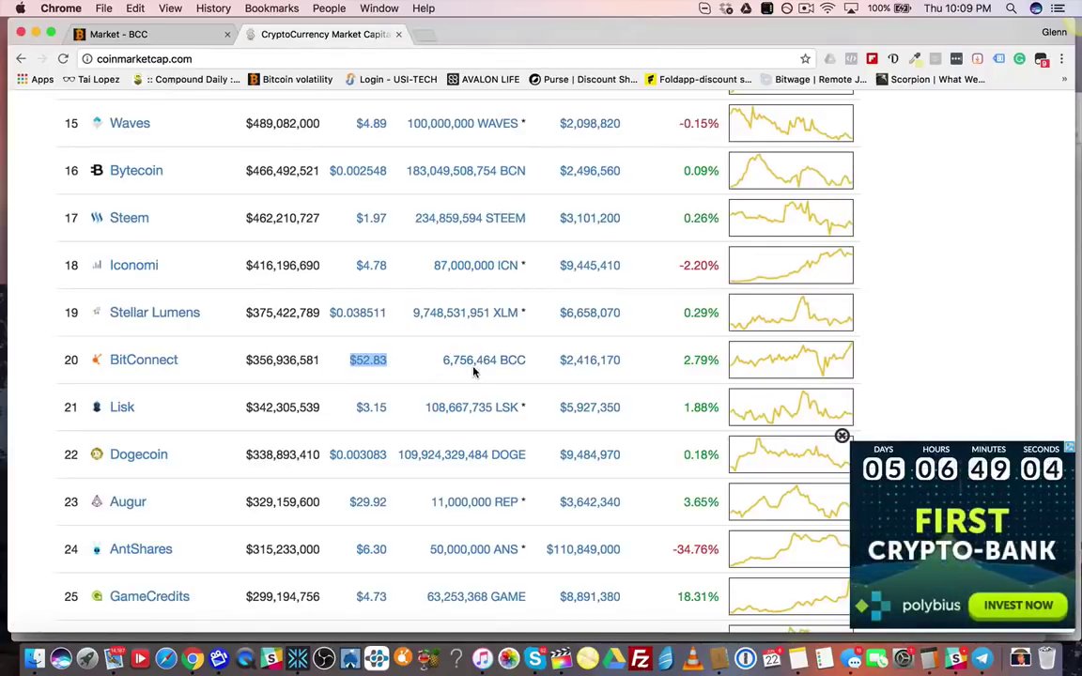
scroll(474, 372, up, 15)
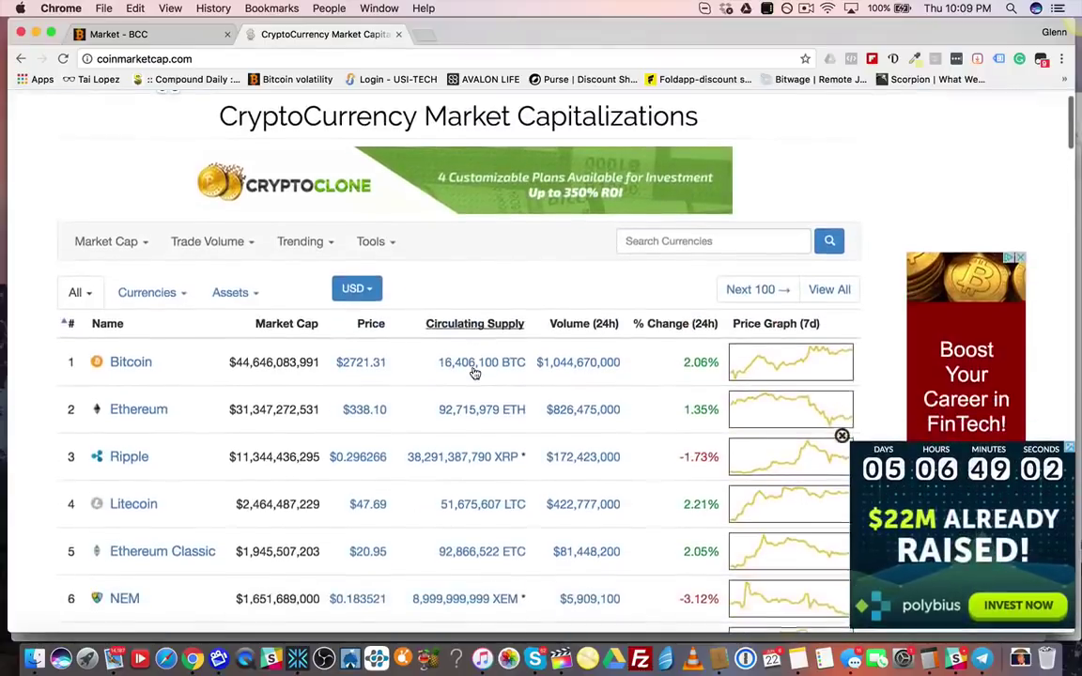
scroll(474, 373, down, 15)
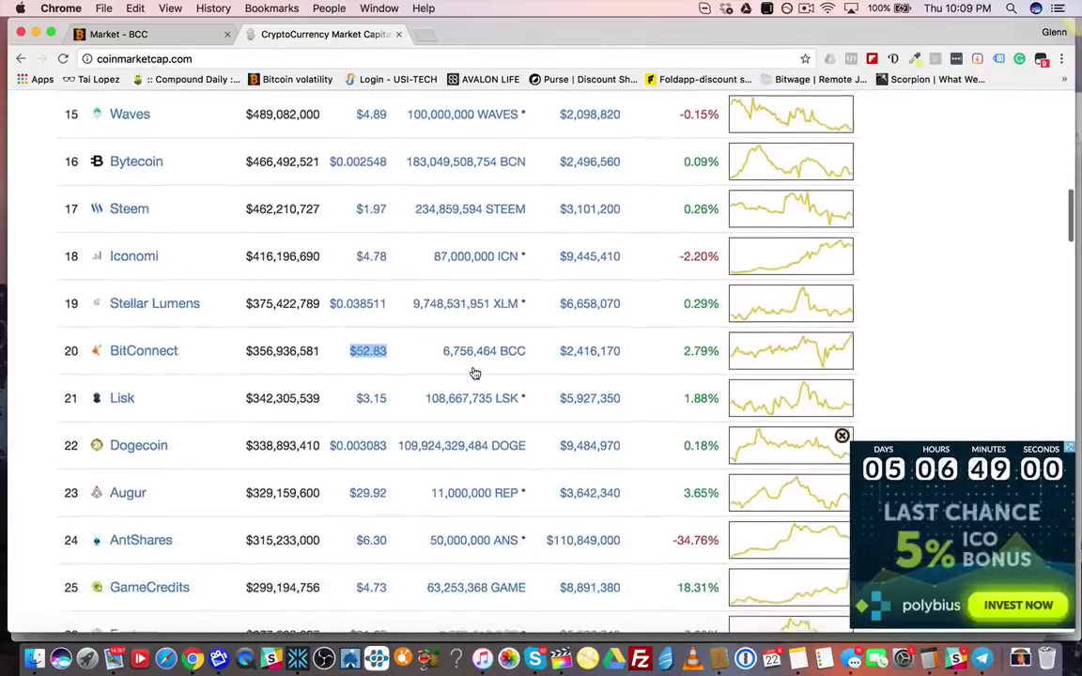
drag(435, 342, 498, 339)
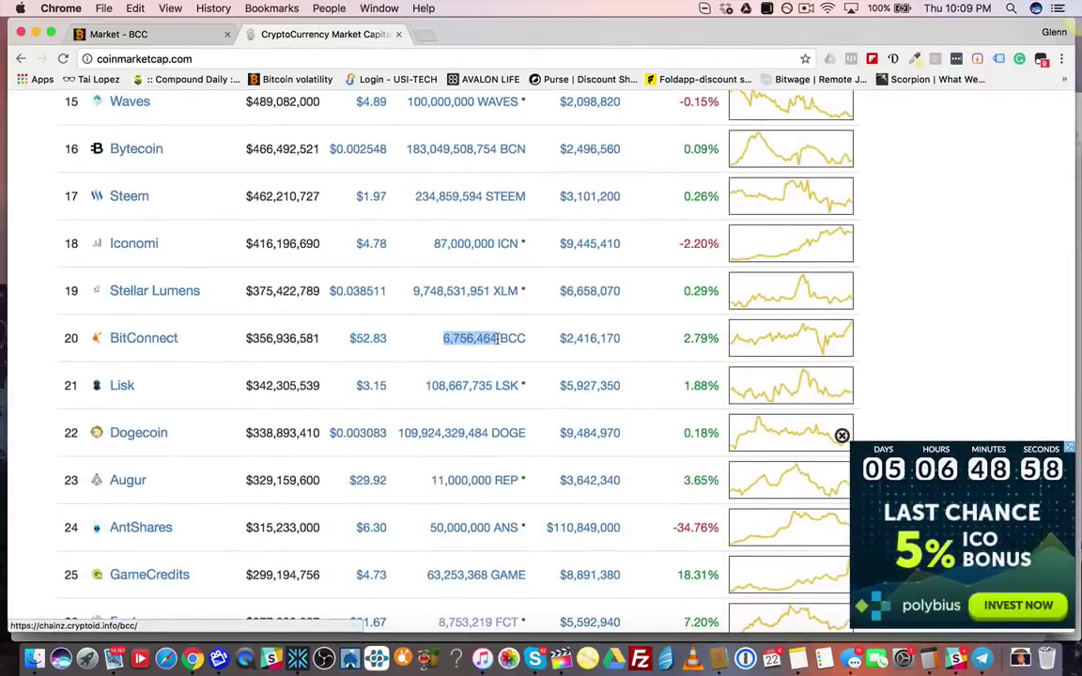
click(626, 340)
drag(628, 340, 557, 338)
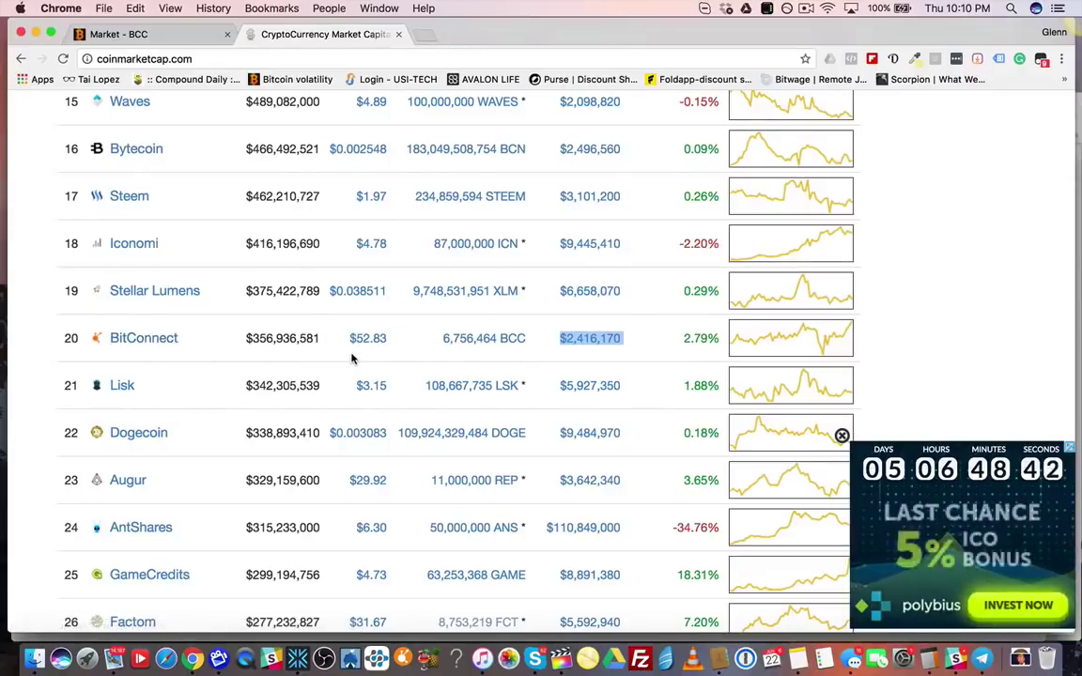
click(645, 347)
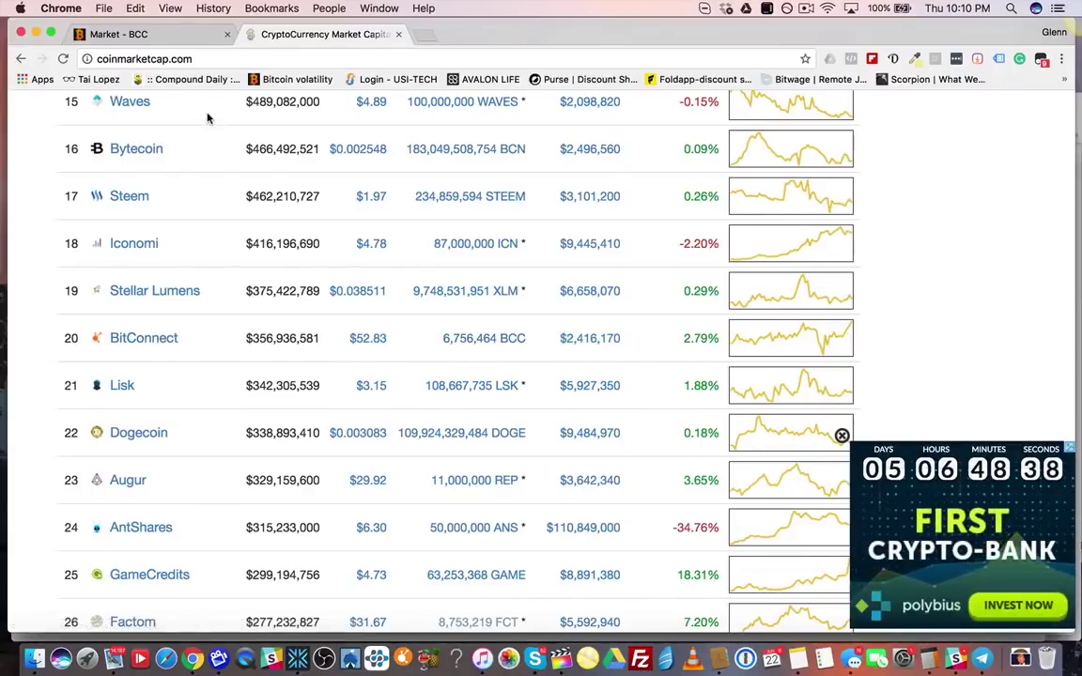
Return to the BCC exchange page and review the BitConnect wallet balance, the price chart and the live orders.
click(172, 37)
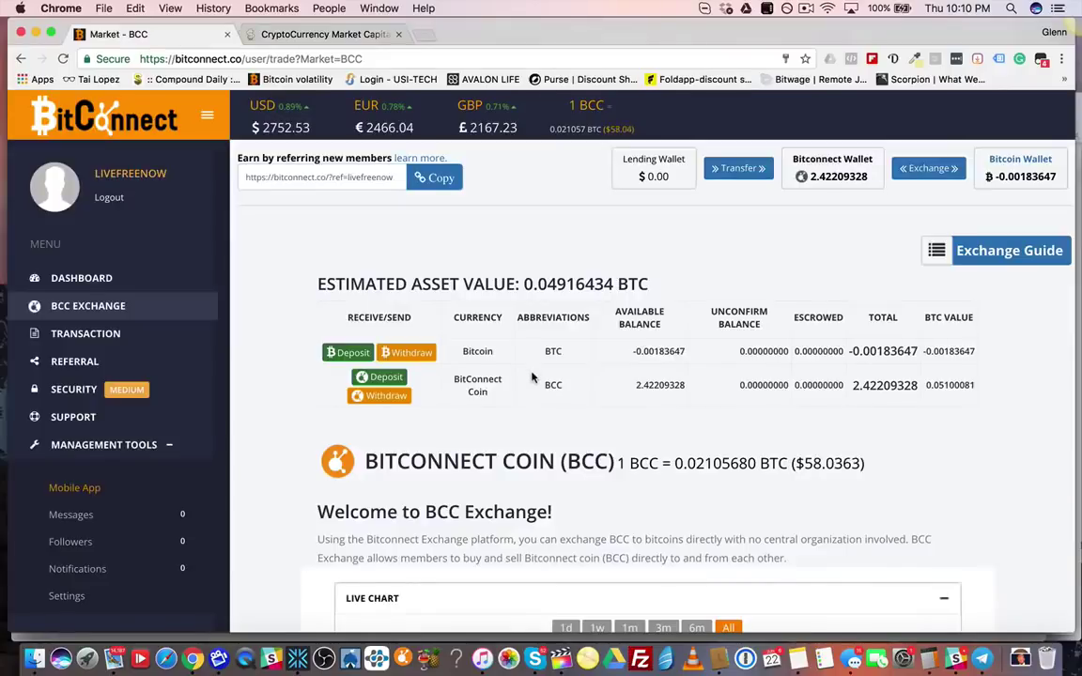
scroll(635, 375, down, 10)
scroll(635, 375, up, 10)
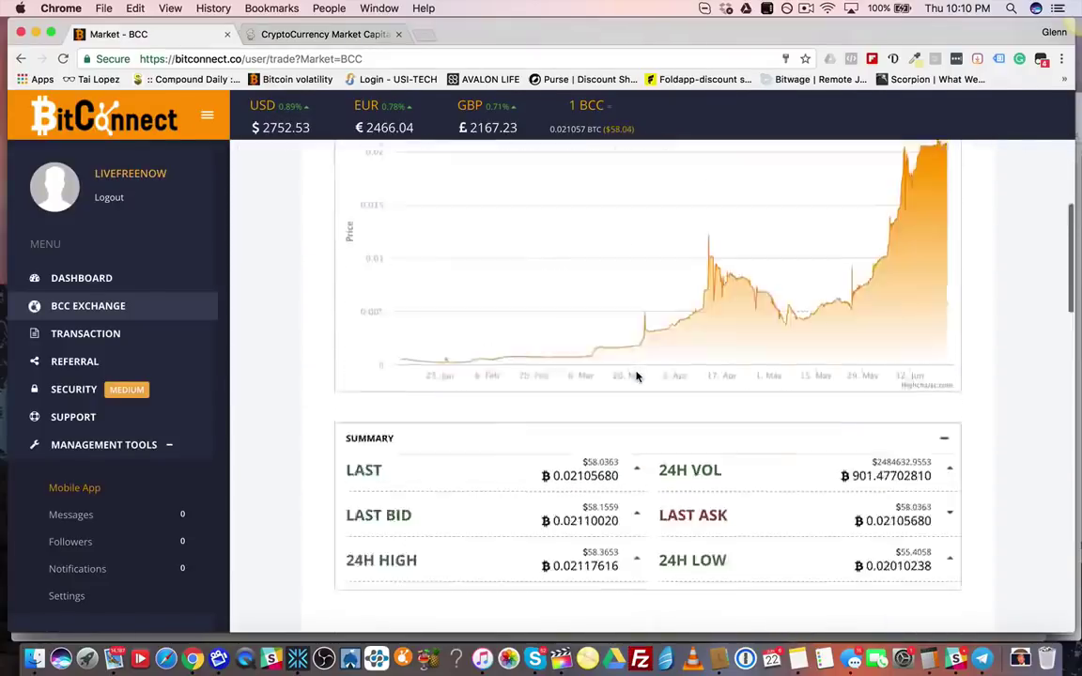
drag(868, 177, 797, 177)
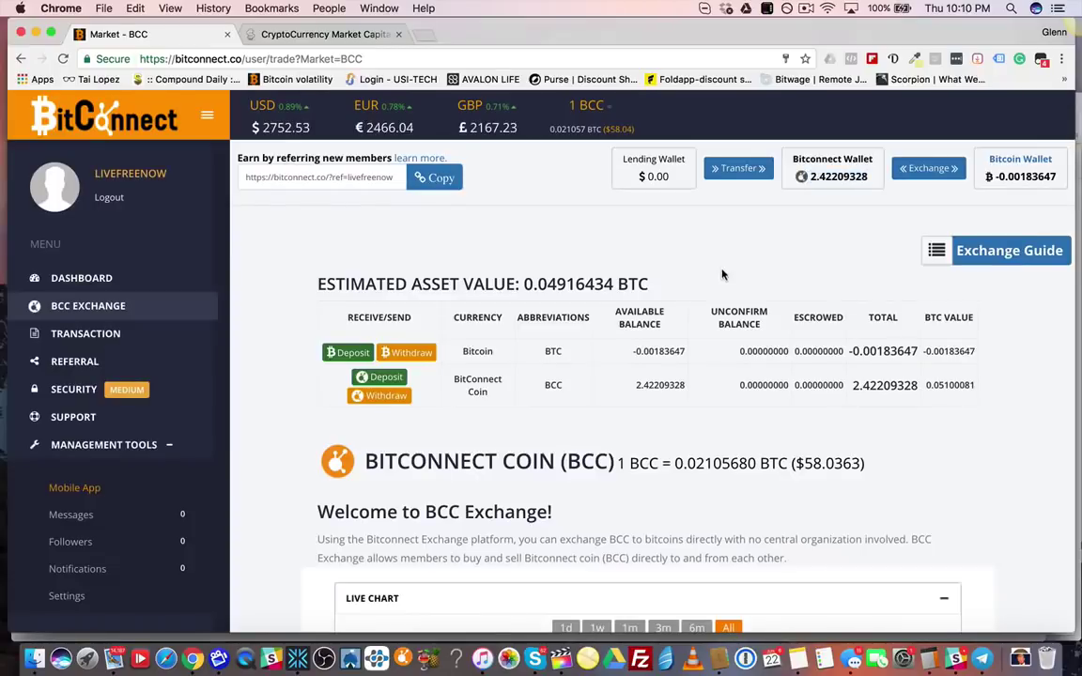
scroll(690, 493, down, 10)
scroll(690, 492, down, 5)
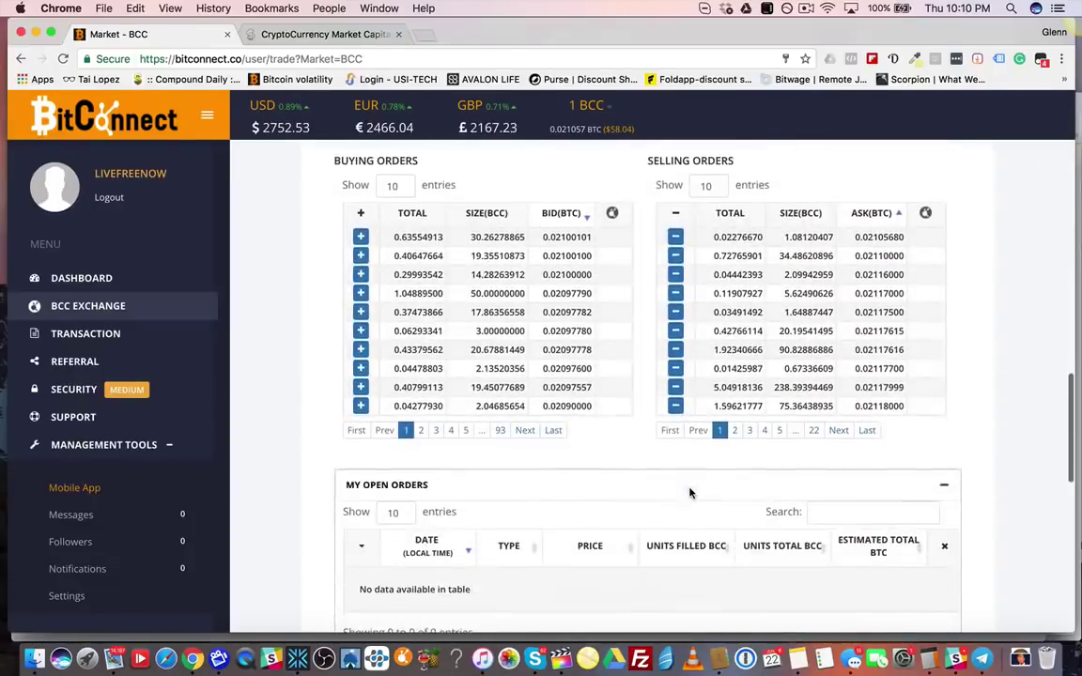
scroll(664, 482, up, 1)
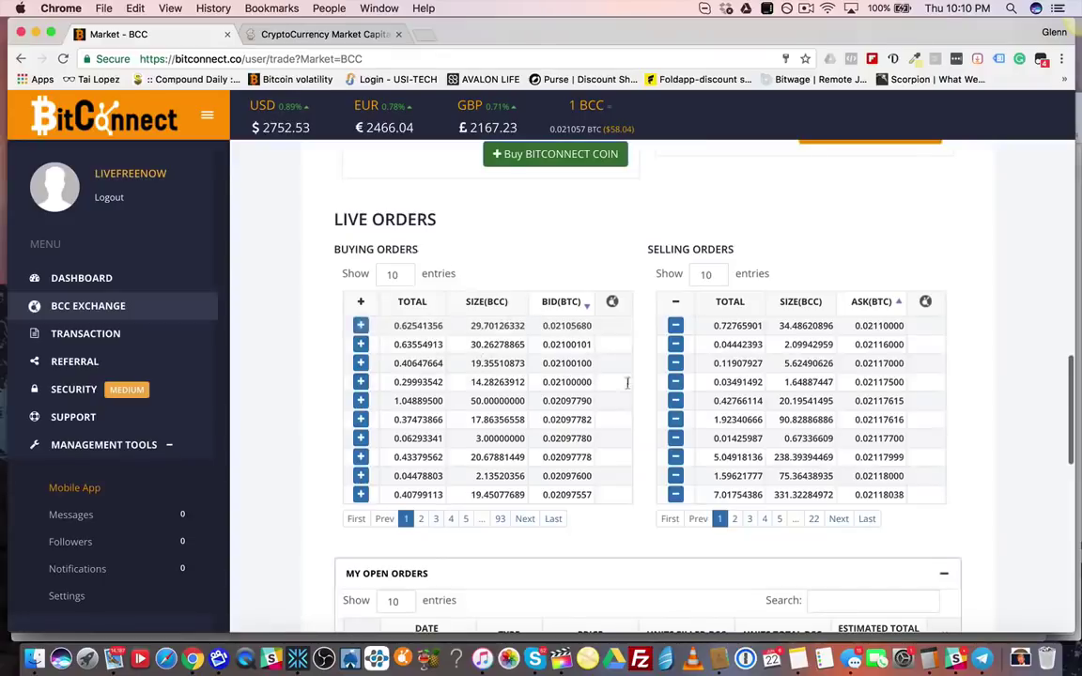
Review the Buy/Sell BCC forms and the open orders table, and check the BitConnect wallet balance on the exchange page.
scroll(664, 482, up, 2)
scroll(686, 461, down, 3)
scroll(705, 433, up, 4)
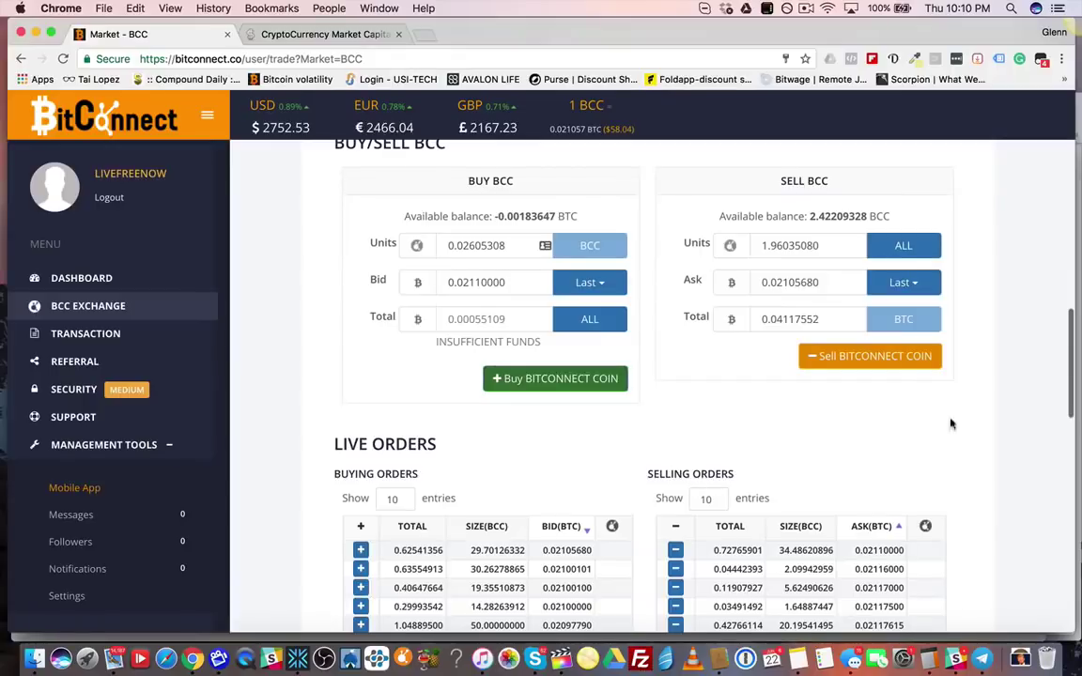
scroll(984, 477, down, 5)
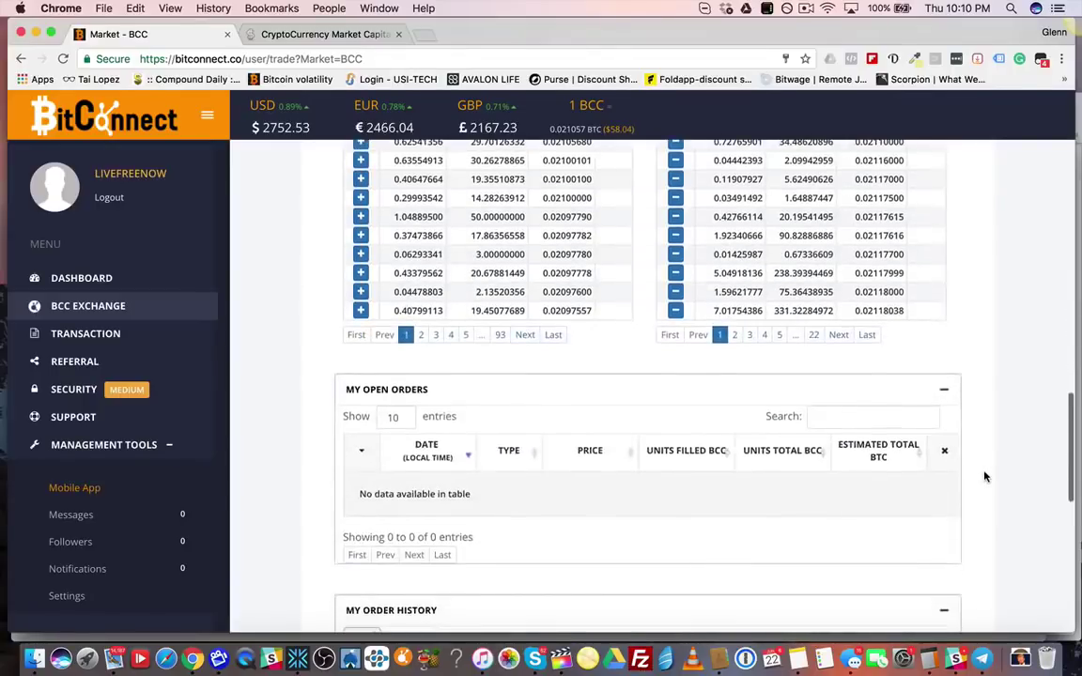
scroll(984, 477, up, 5)
scroll(985, 478, up, 8)
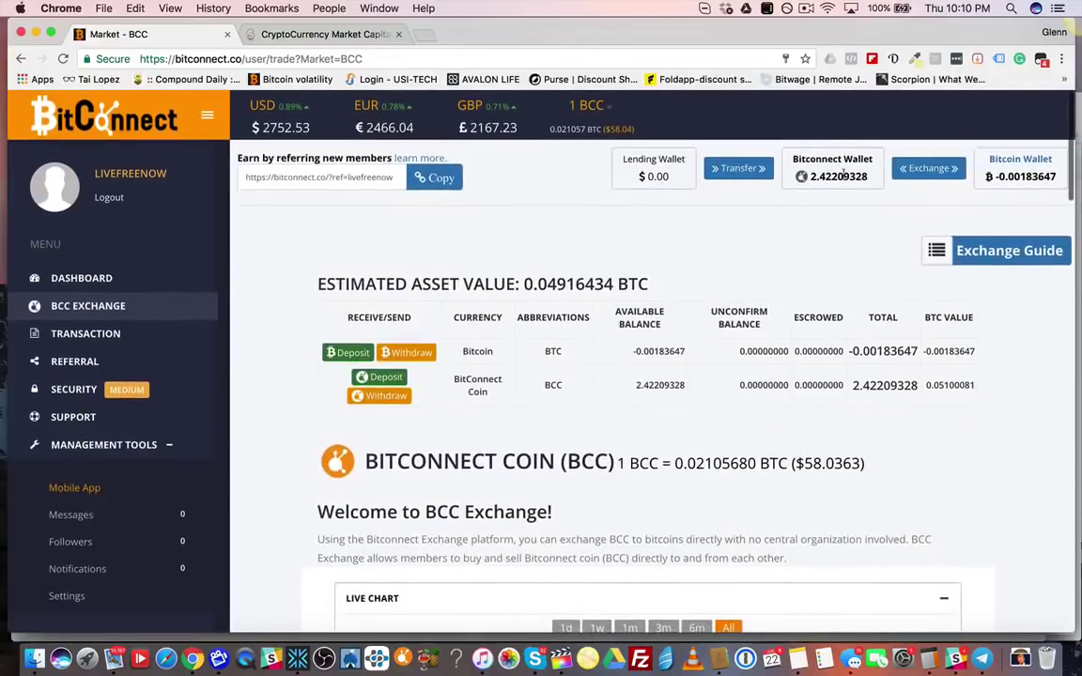
drag(869, 177, 818, 177)
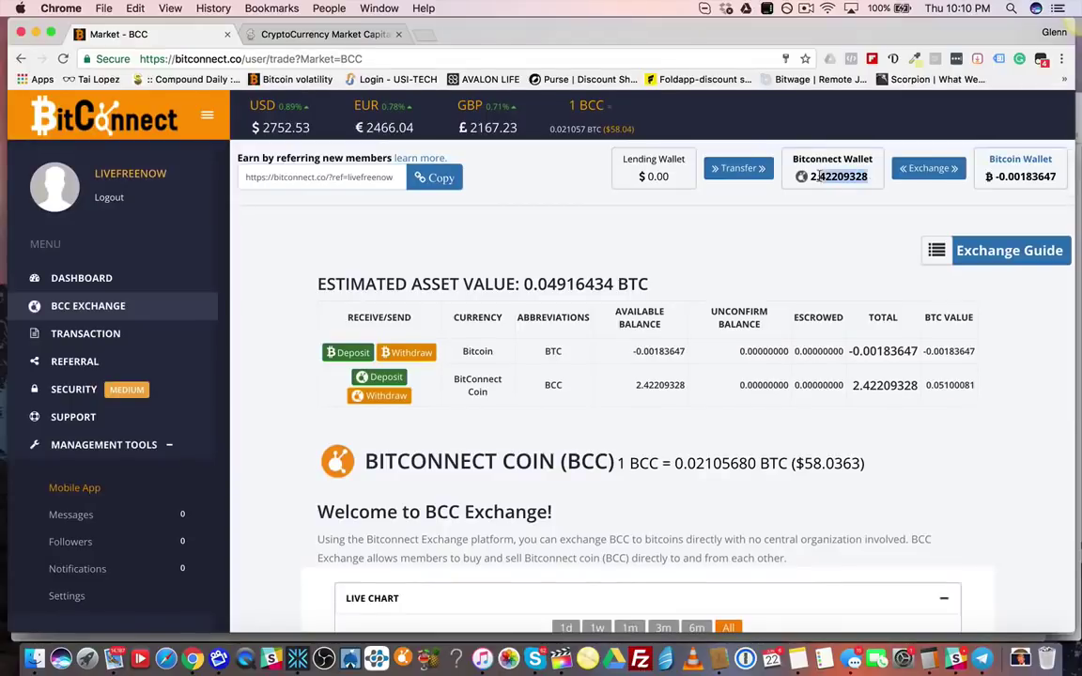
click(776, 285)
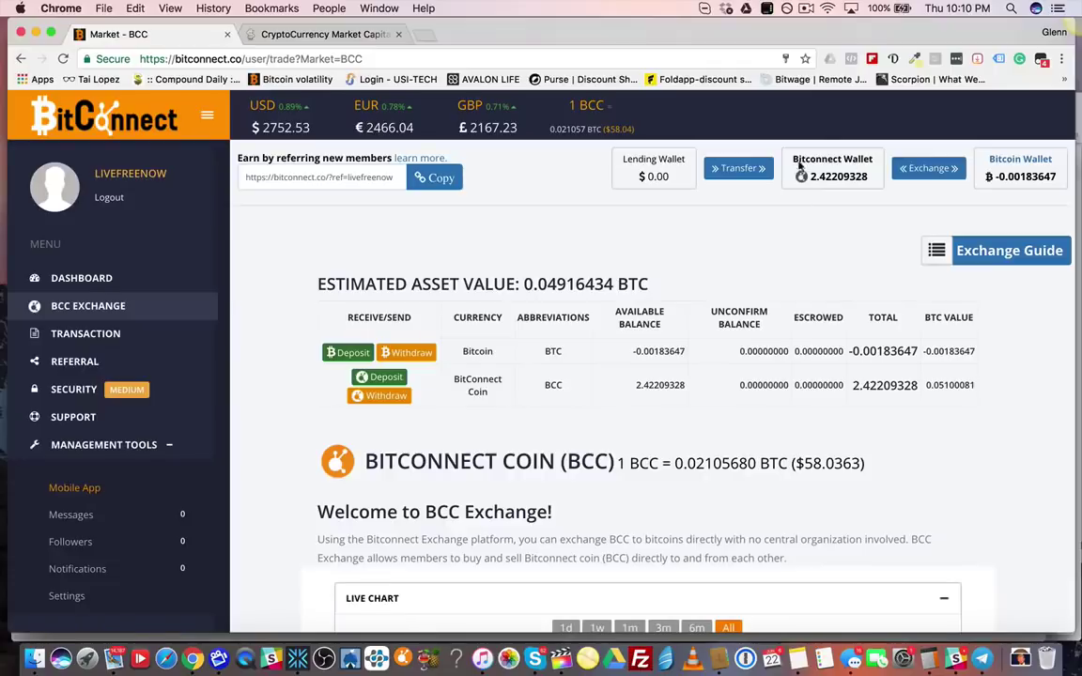
Go to the member dashboard and open the Lend BitConnect investment form.
click(115, 278)
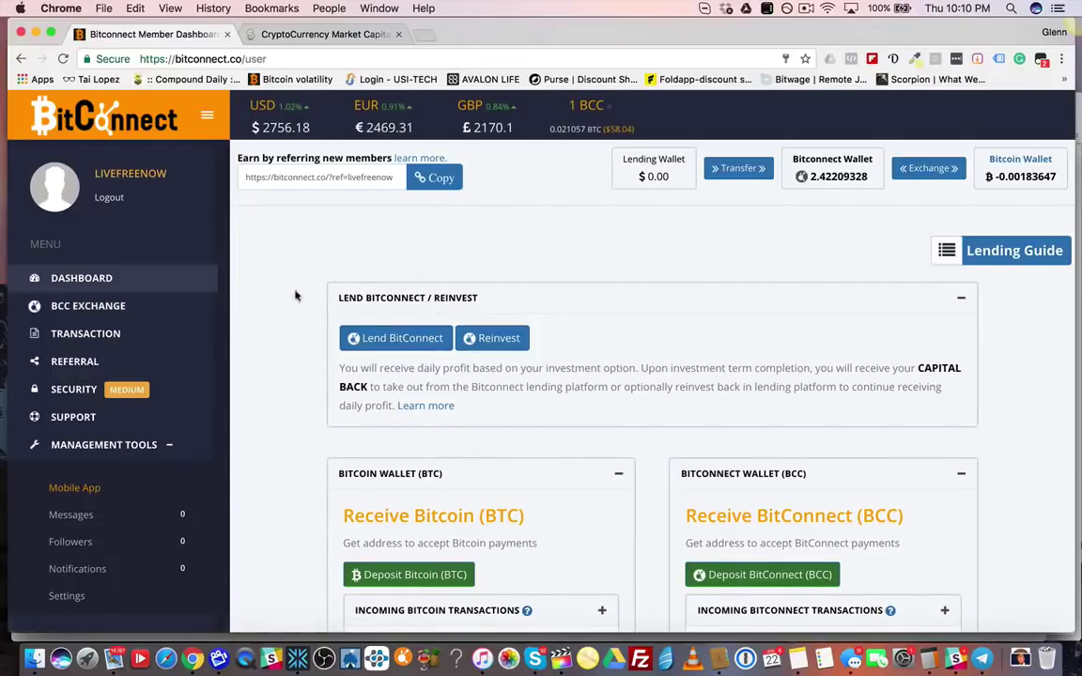
scroll(307, 330, down, 2)
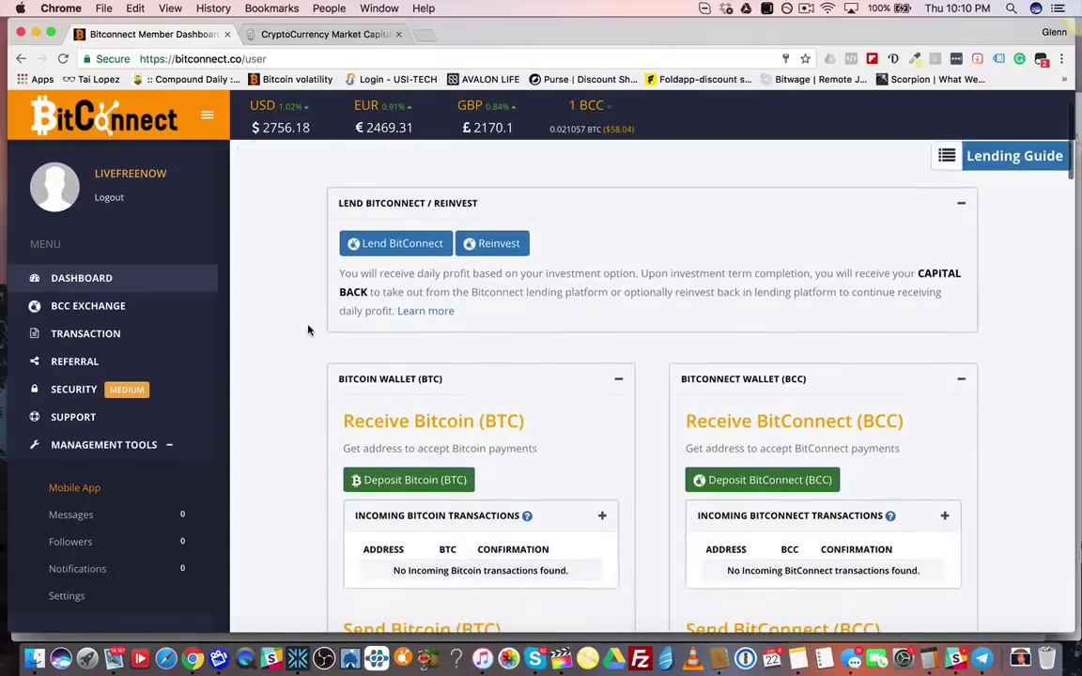
scroll(307, 331, up, 2)
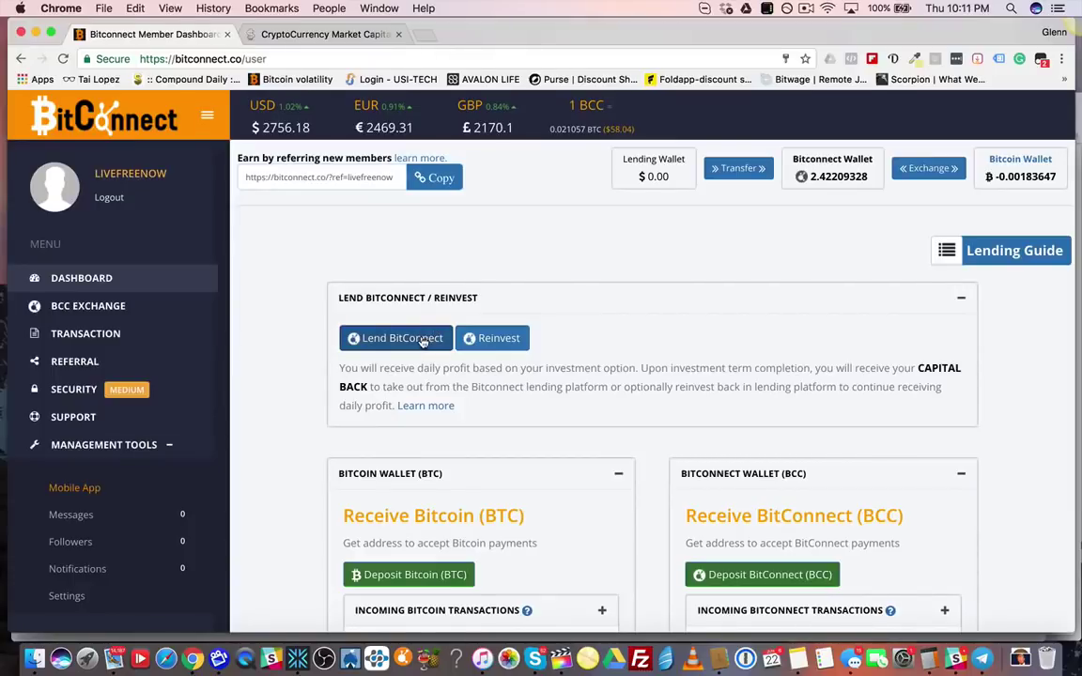
click(422, 339)
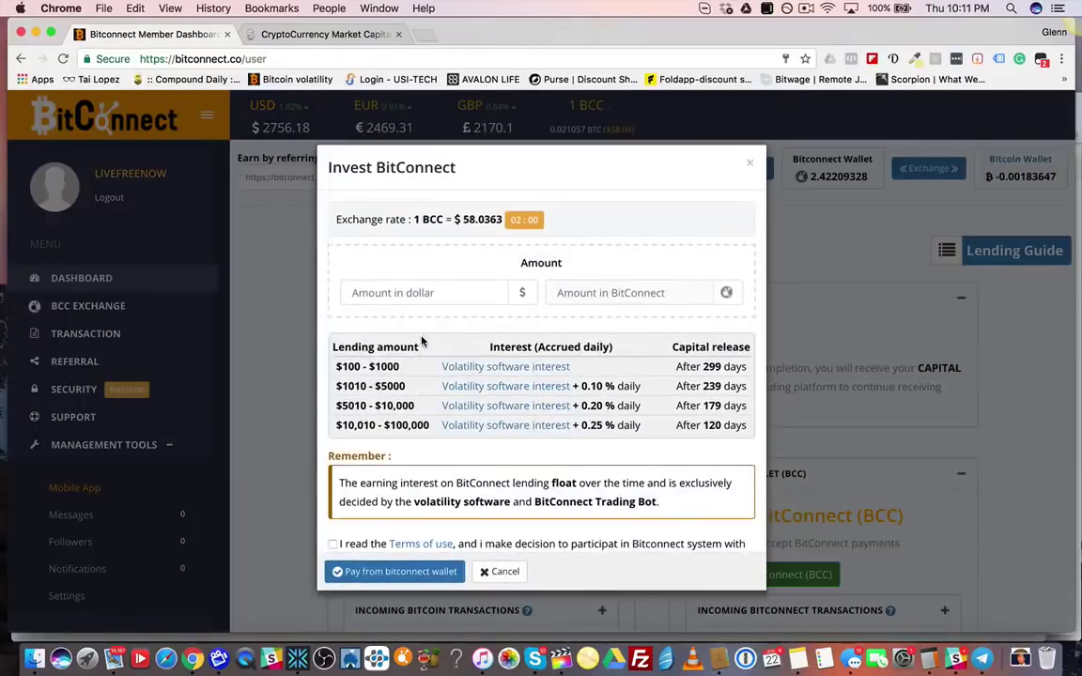
Examine the lending amount tiers and their capital release periods in the Invest BitConnect form.
scroll(423, 340, down, 2)
scroll(423, 340, up, 2)
drag(343, 367, 400, 370)
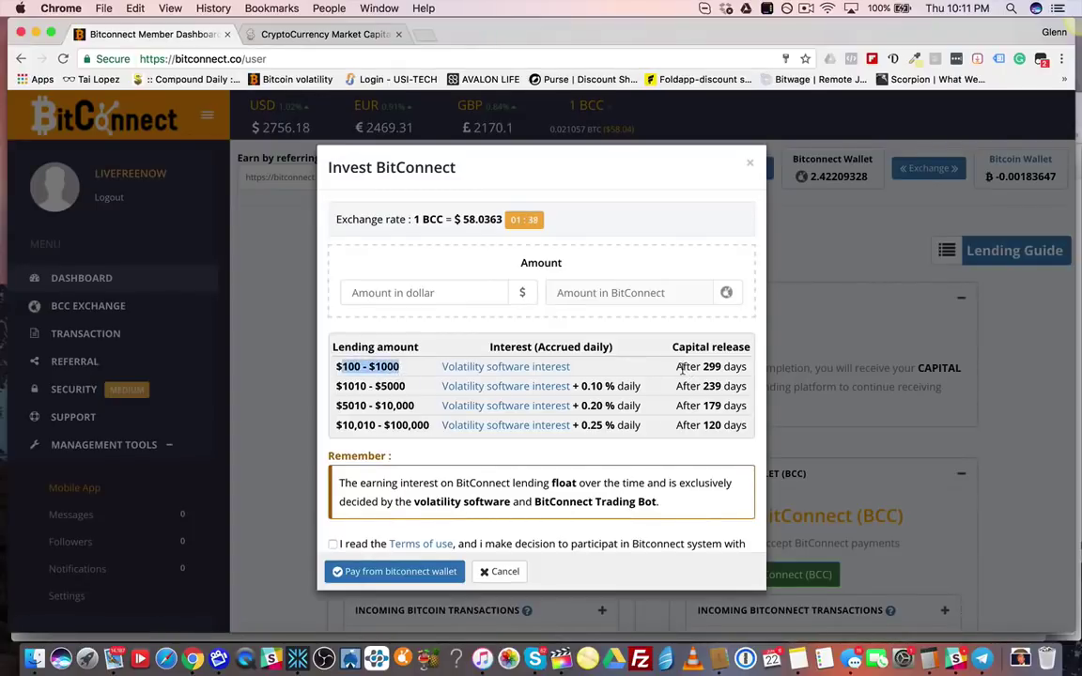
drag(683, 368, 739, 368)
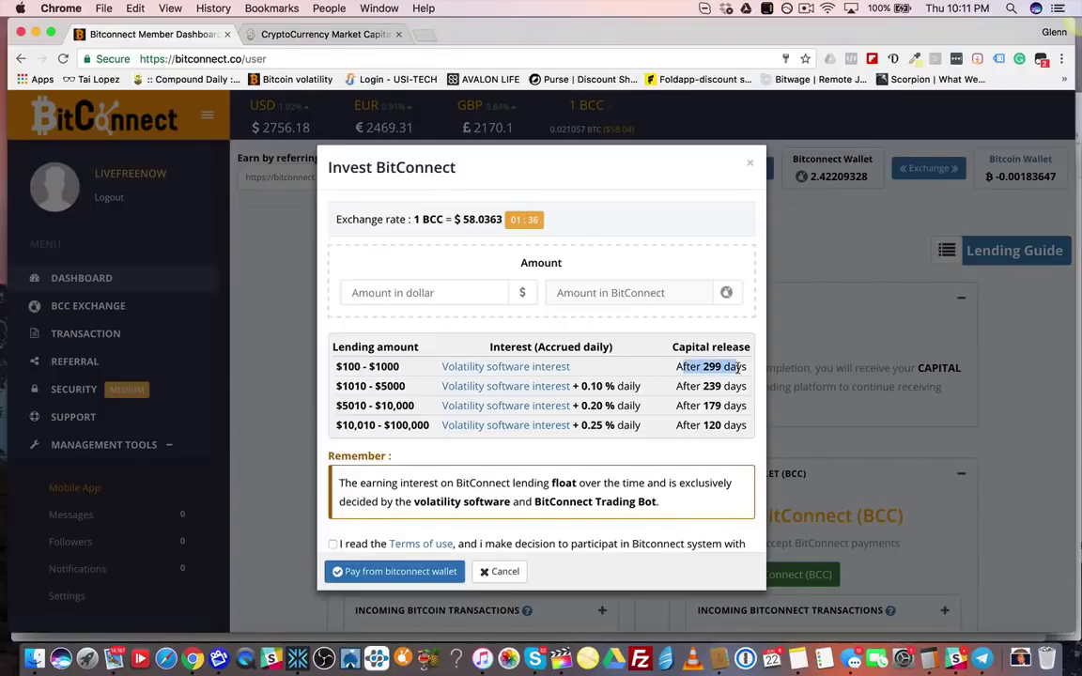
drag(342, 386, 405, 387)
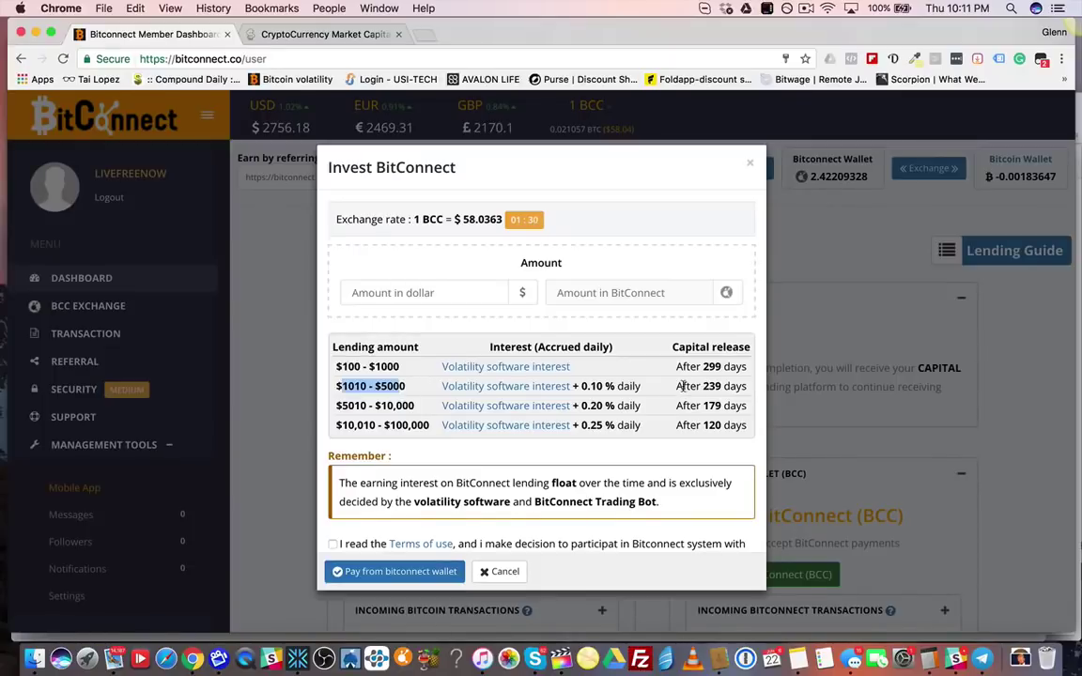
drag(680, 387, 746, 394)
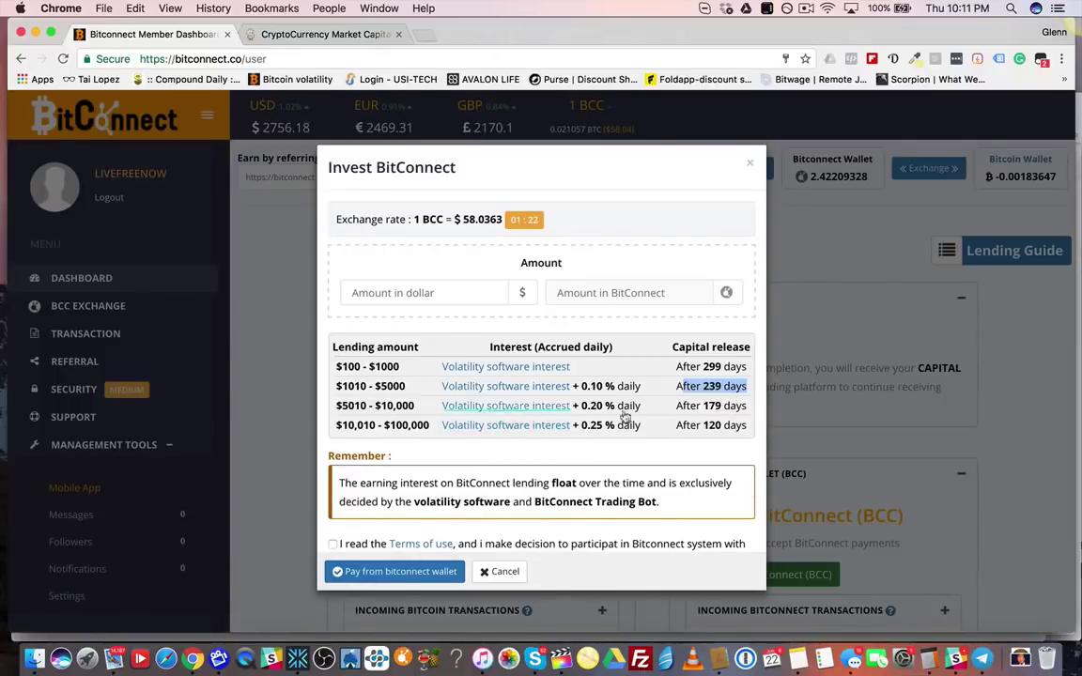
drag(737, 428, 688, 426)
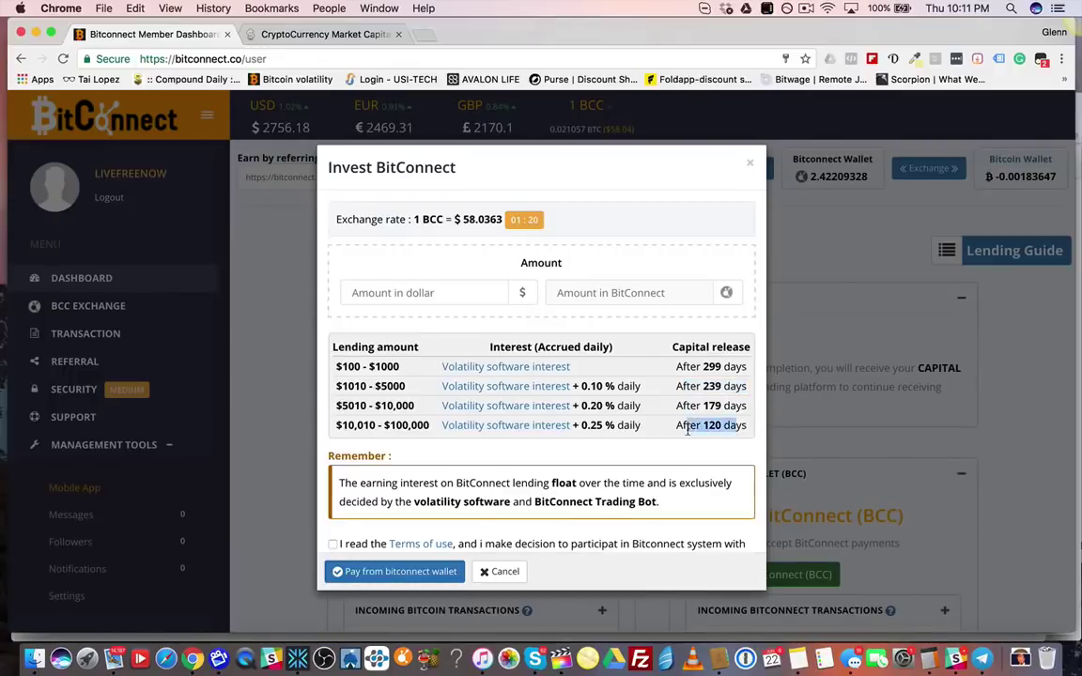
drag(340, 425, 405, 425)
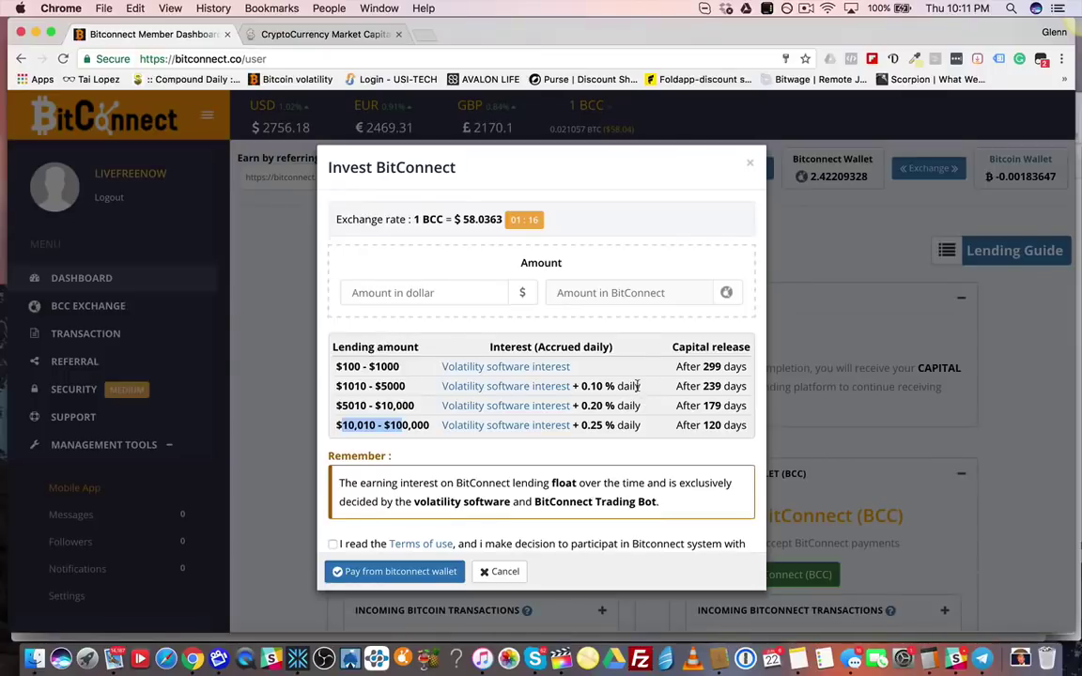
Examine the additional daily interest and capital release term of the $1010 - $5000 lending tier.
drag(641, 386, 580, 386)
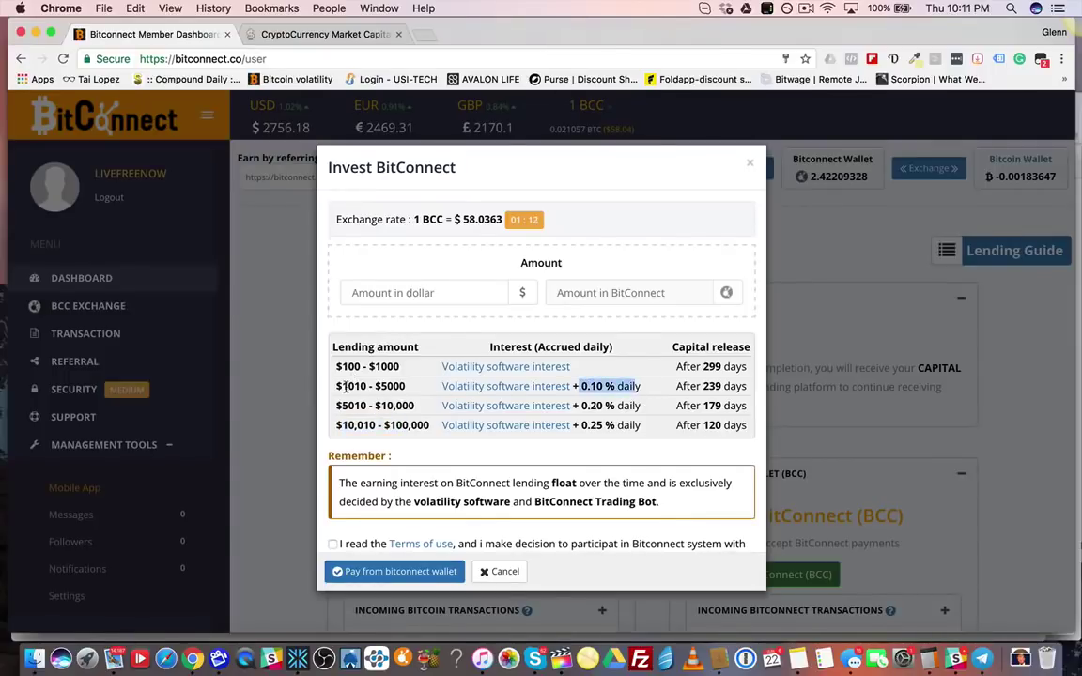
drag(345, 386, 720, 382)
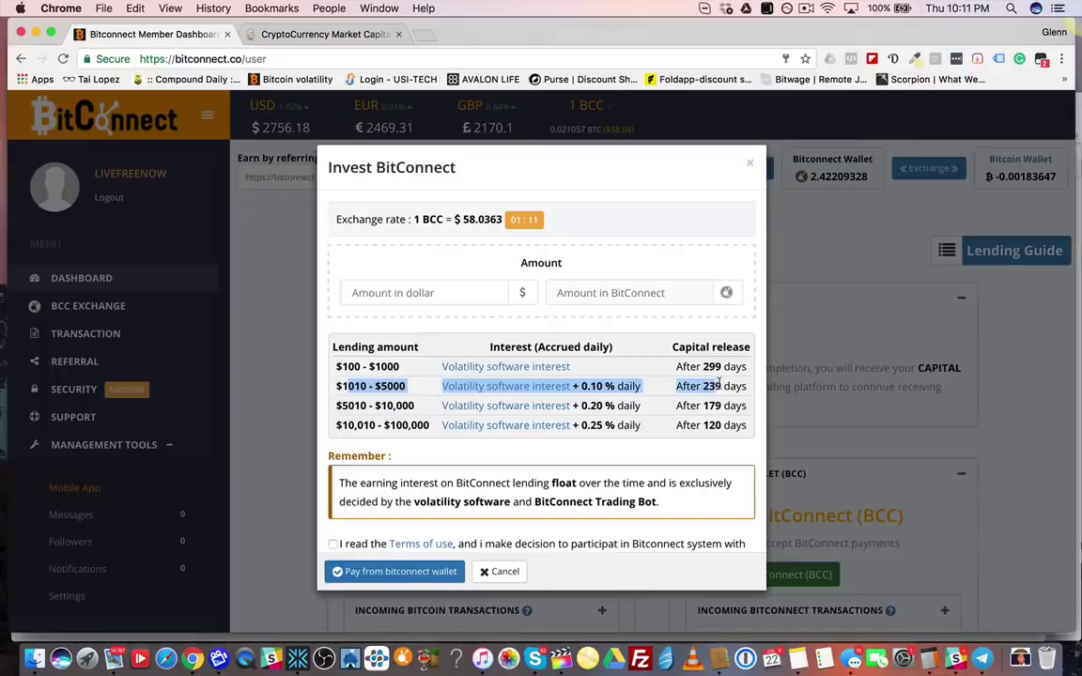
click(620, 387)
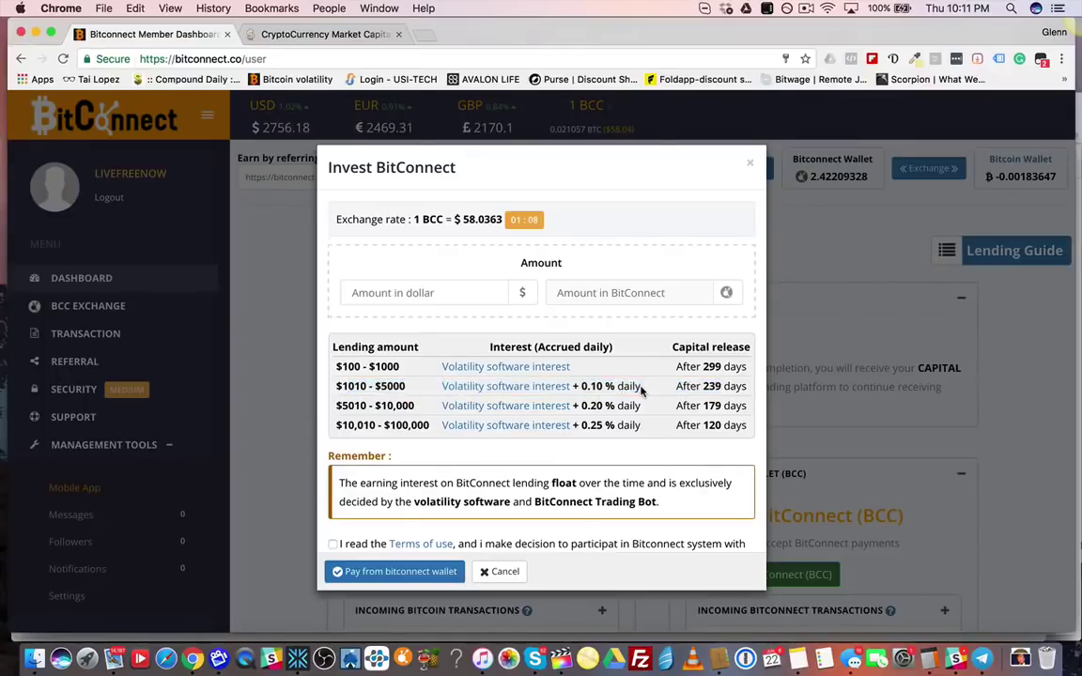
drag(642, 388, 600, 386)
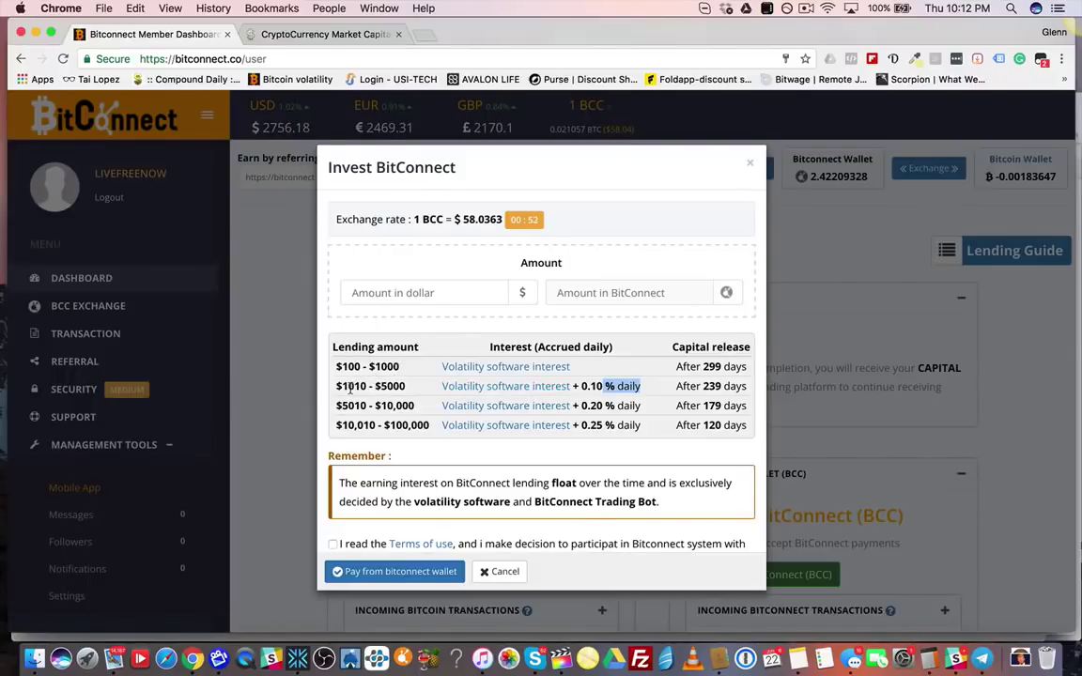
drag(336, 387, 392, 389)
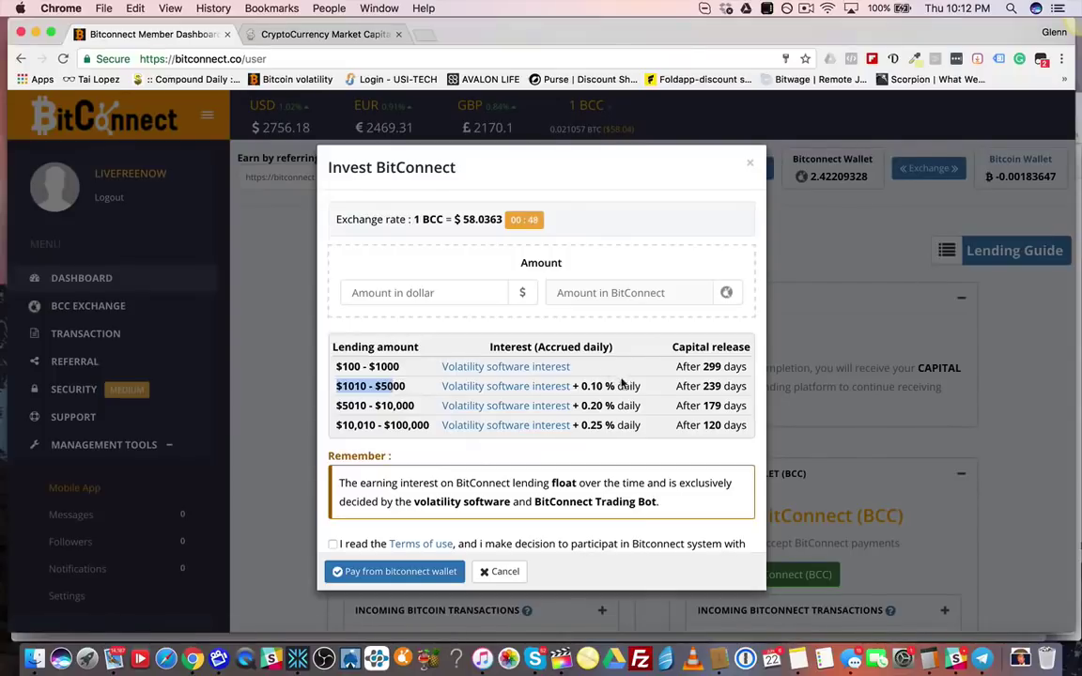
drag(618, 386, 581, 387)
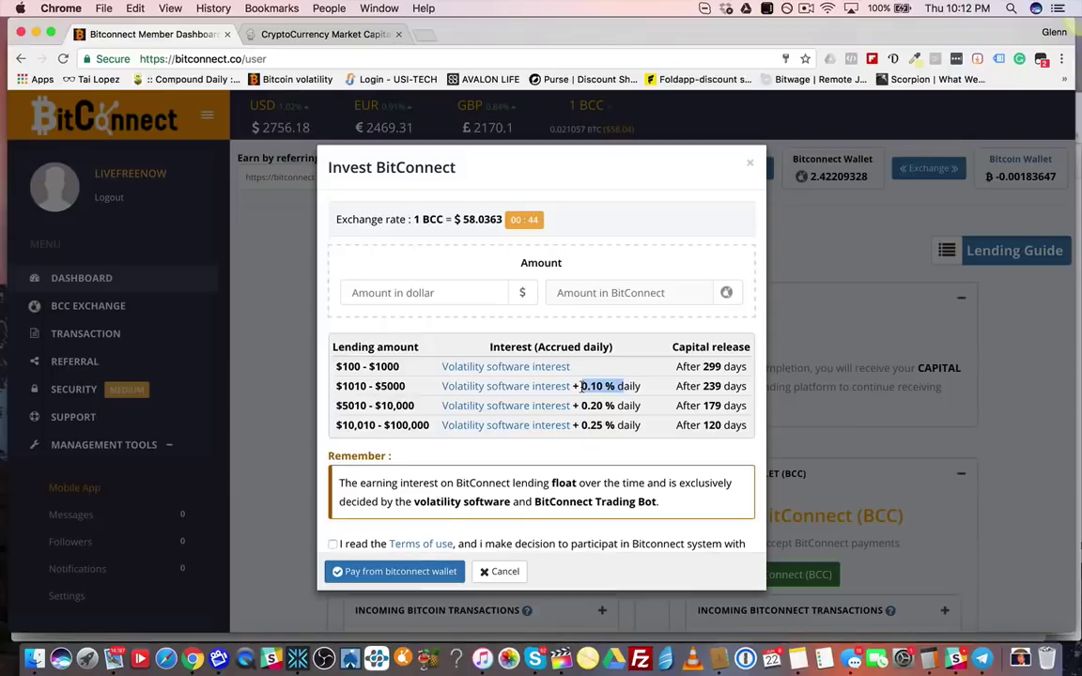
drag(693, 387, 736, 386)
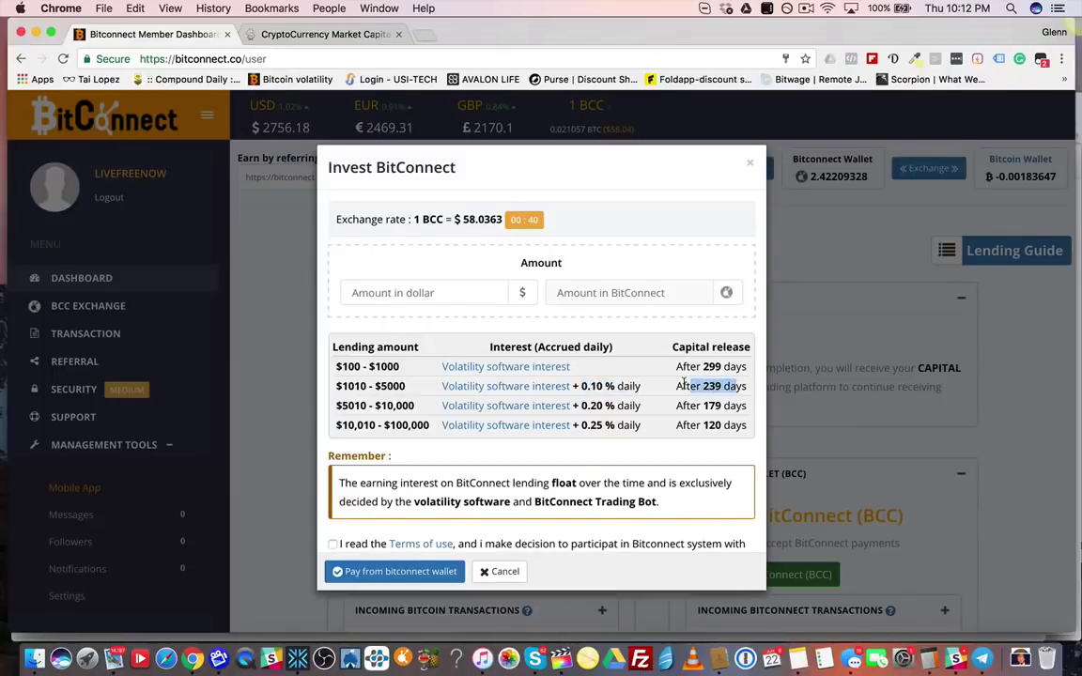
scroll(684, 382, down, 2)
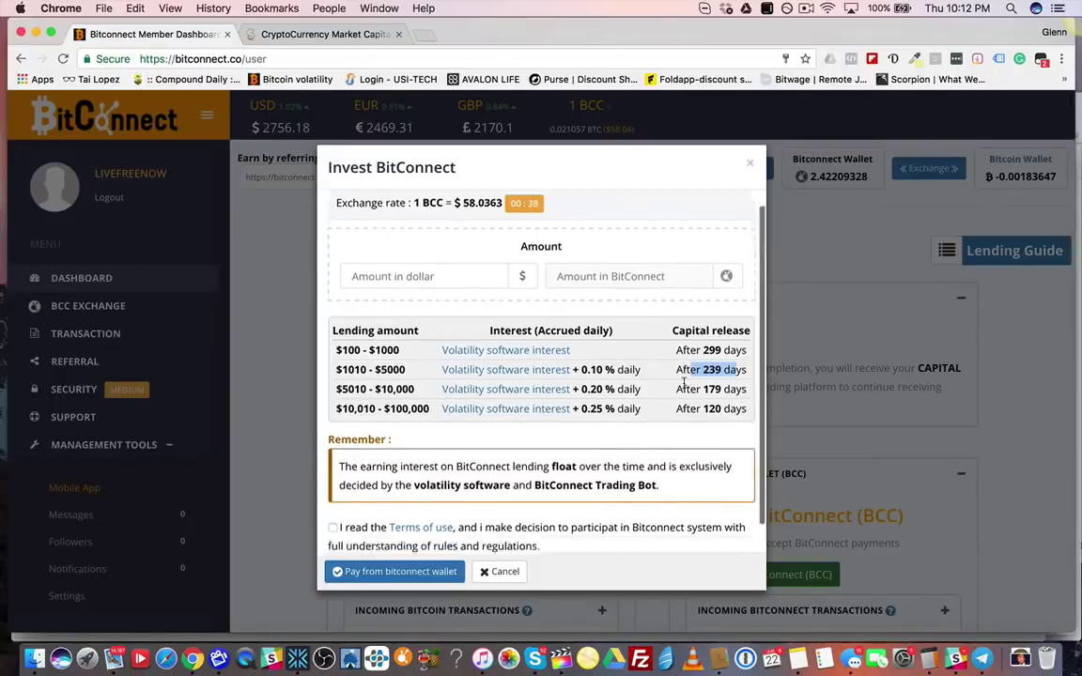
scroll(683, 381, up, 2)
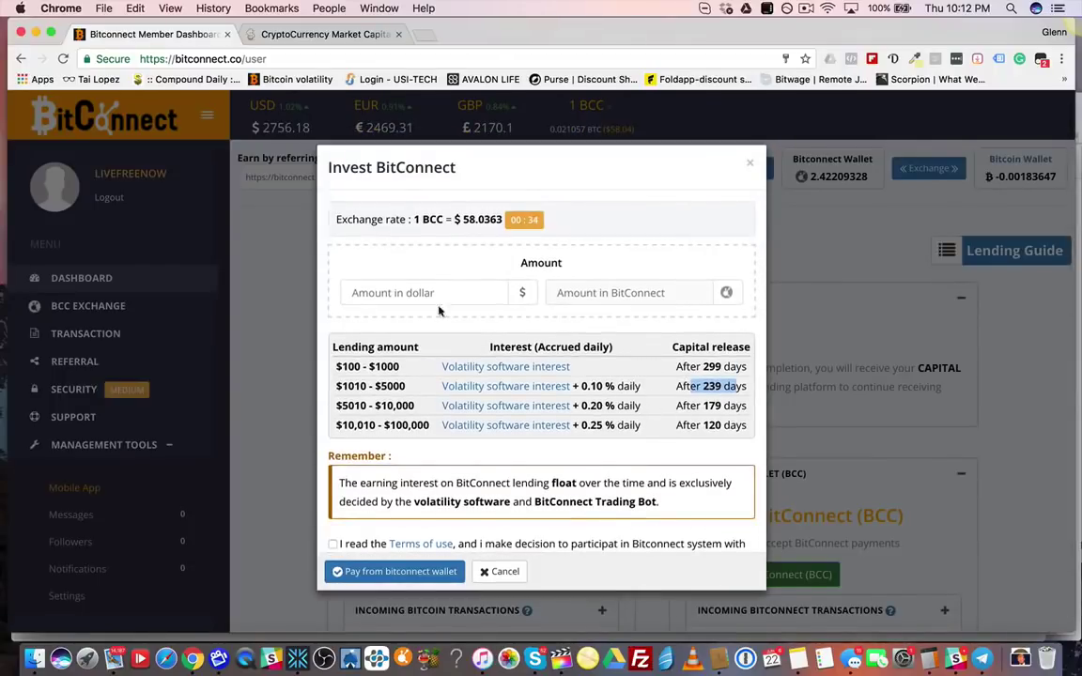
Open the volatility software interest page from the $100 - $1000 tier and review the daily rates under the last 5 days' credited interest.
click(501, 368)
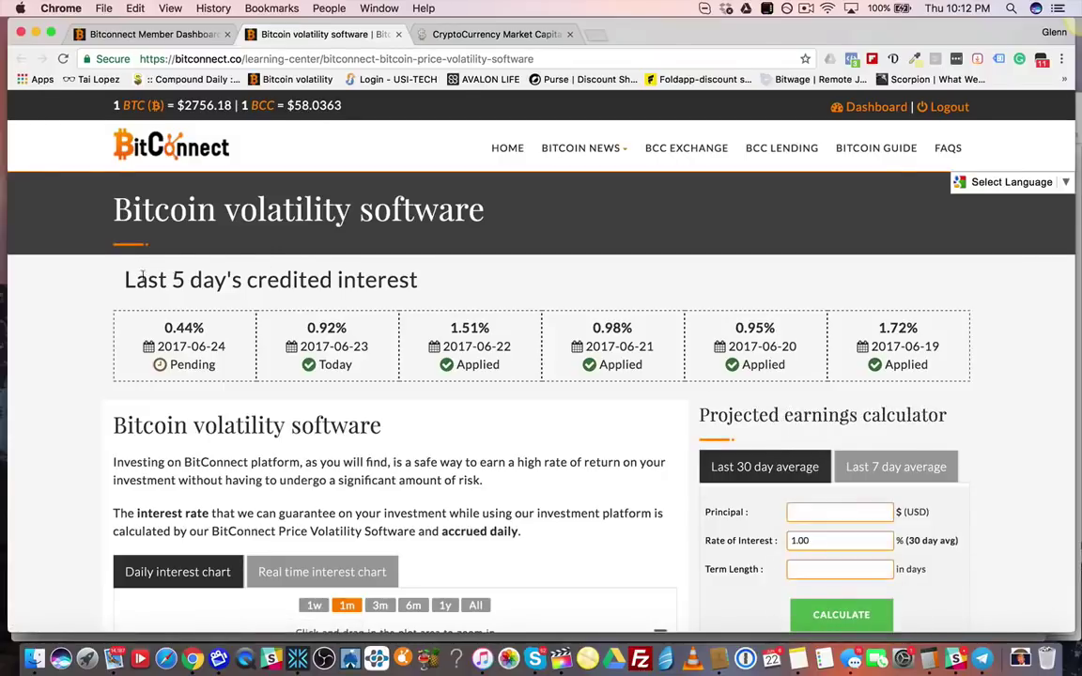
drag(377, 279, 165, 267)
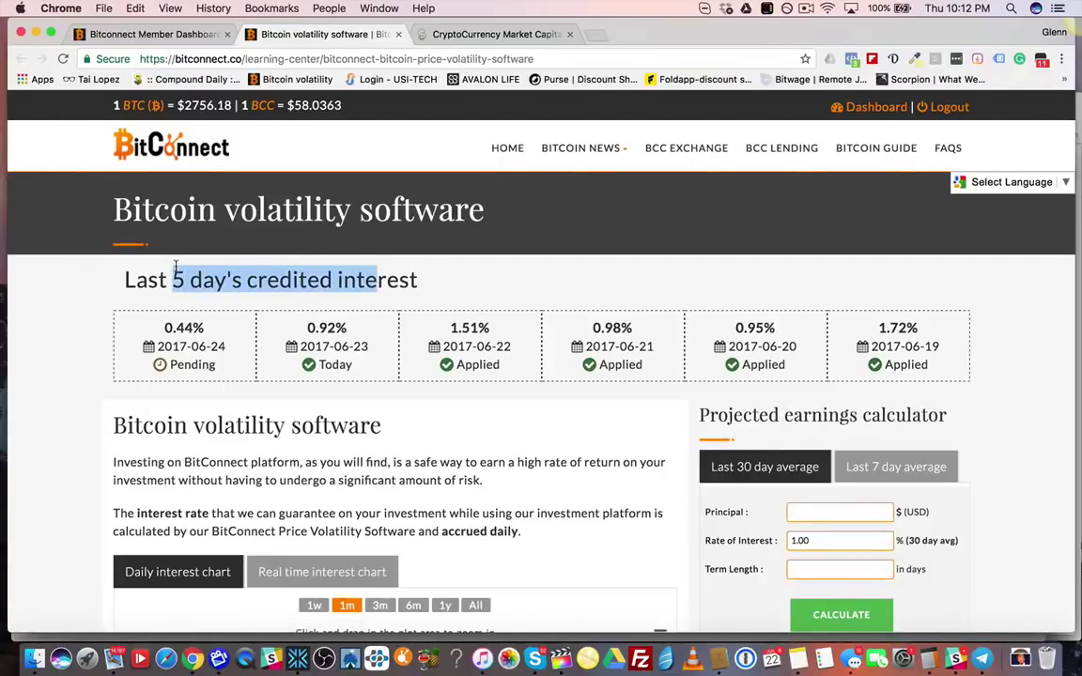
click(803, 295)
drag(921, 329, 875, 327)
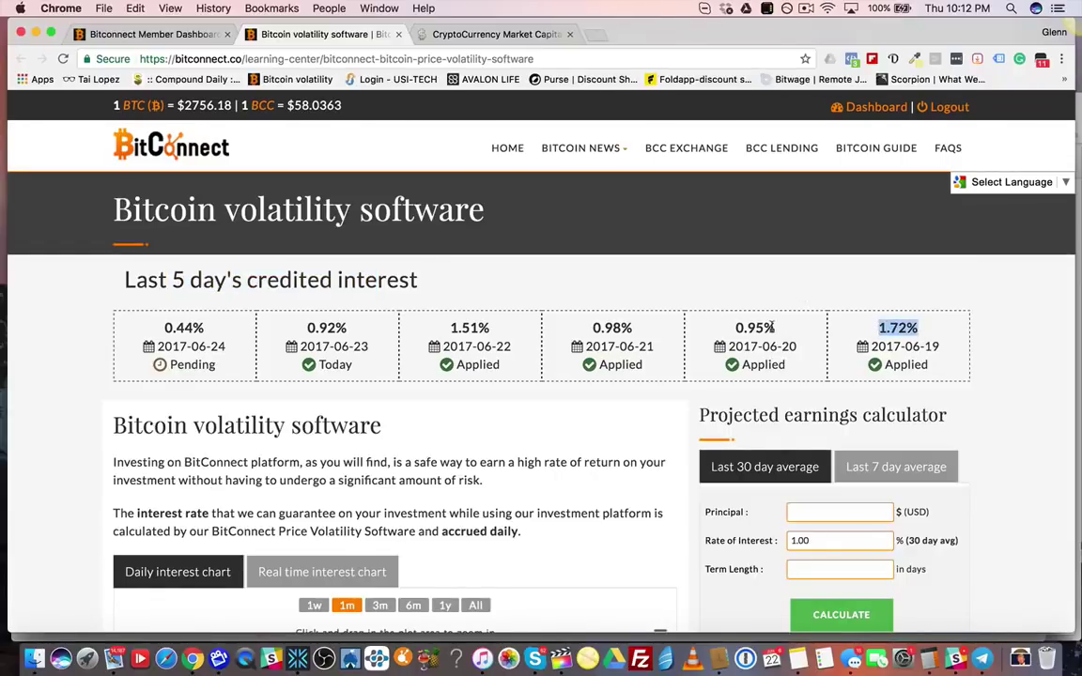
drag(789, 329, 737, 327)
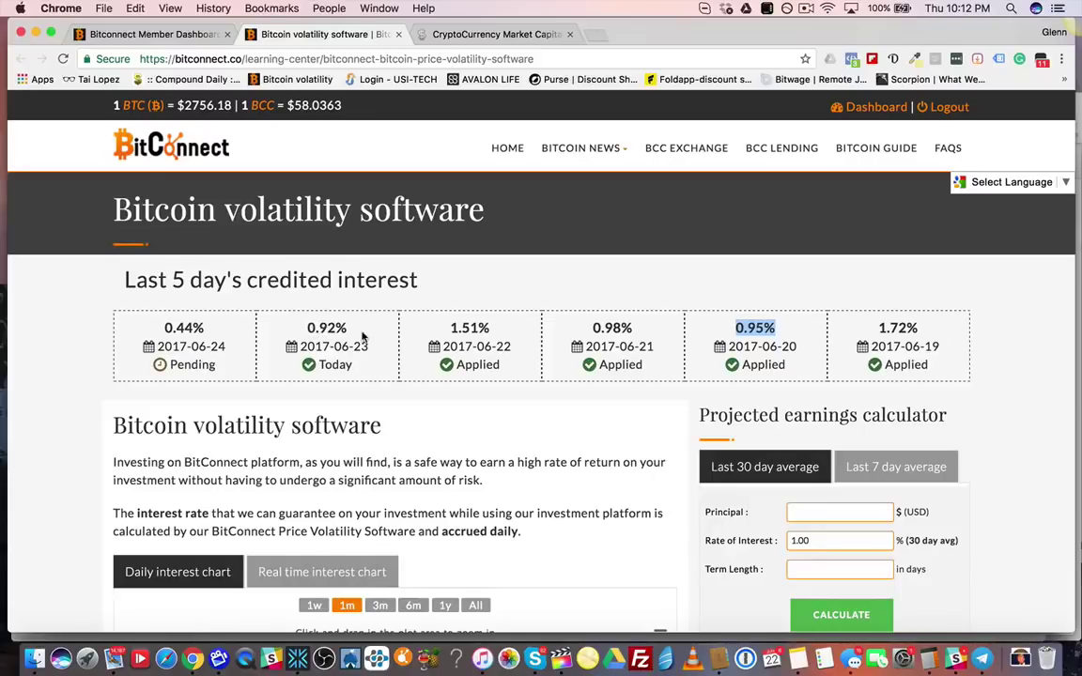
click(199, 328)
drag(199, 328, 155, 326)
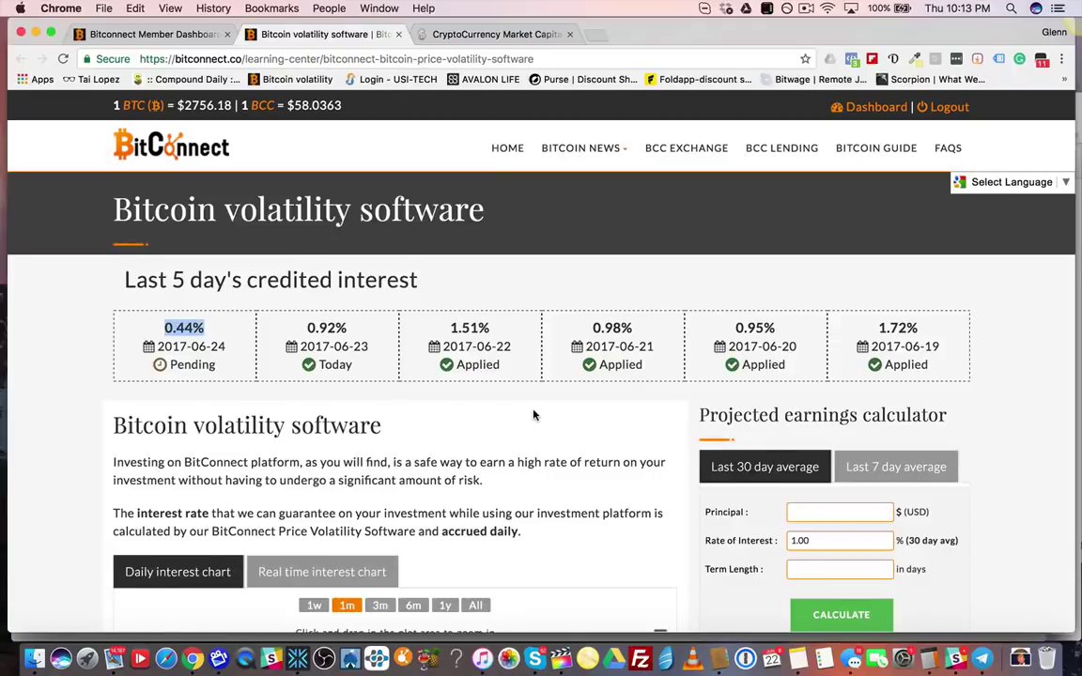
Examine the daily interest chart for the past month and extend its range to All.
scroll(534, 416, down, 2)
scroll(534, 415, down, 2)
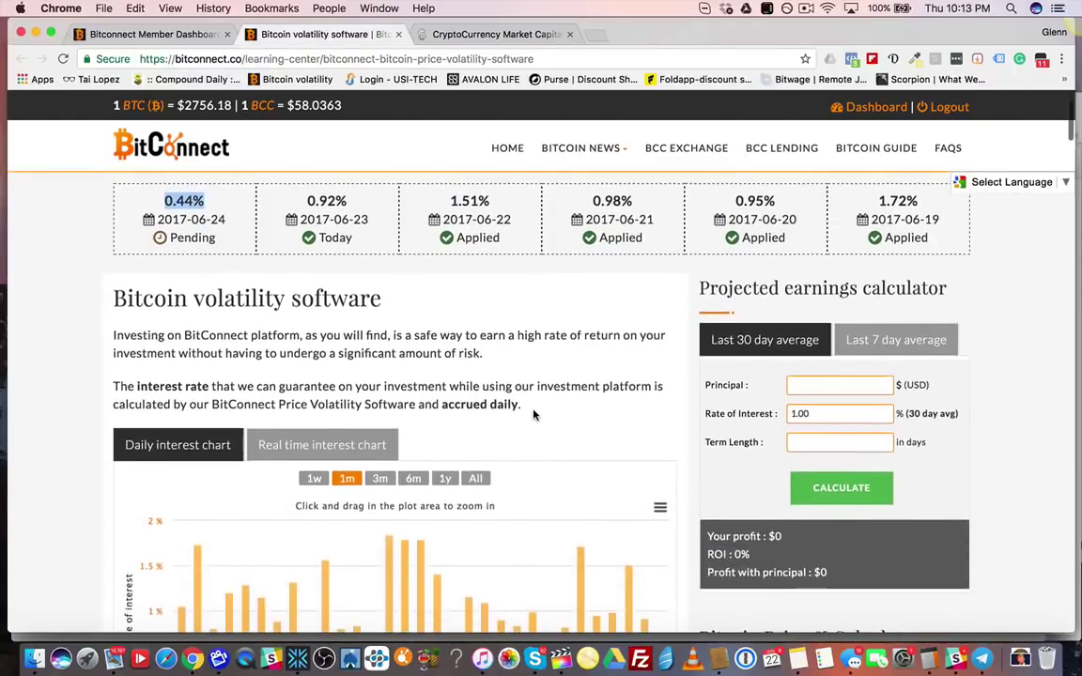
scroll(534, 416, down, 3)
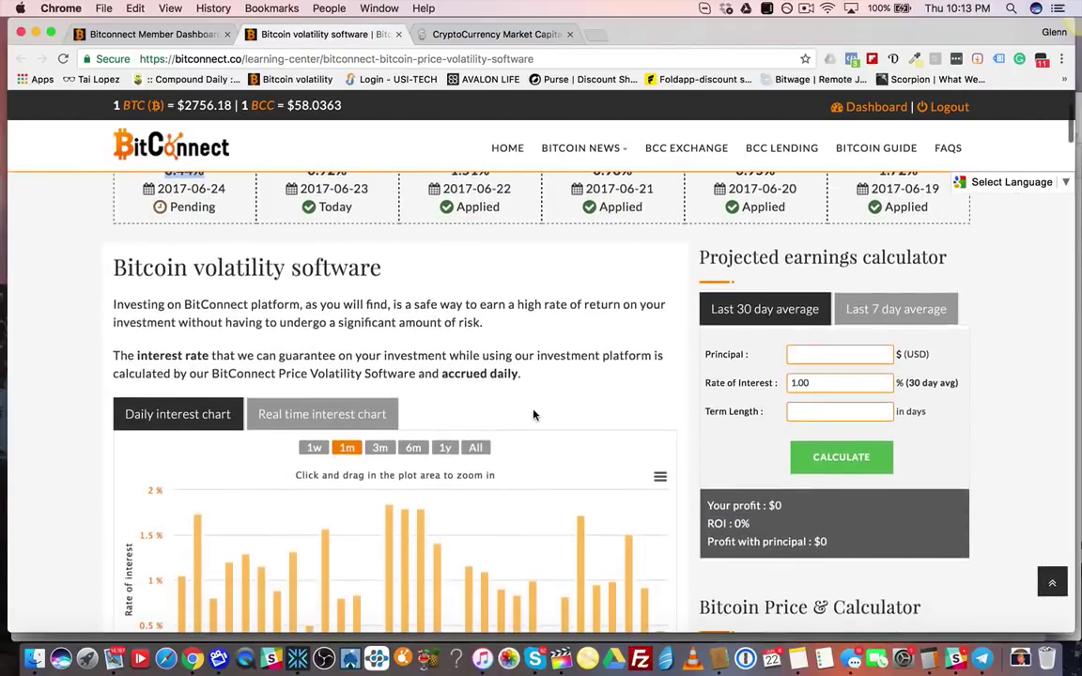
scroll(533, 416, down, 2)
scroll(533, 416, down, 1)
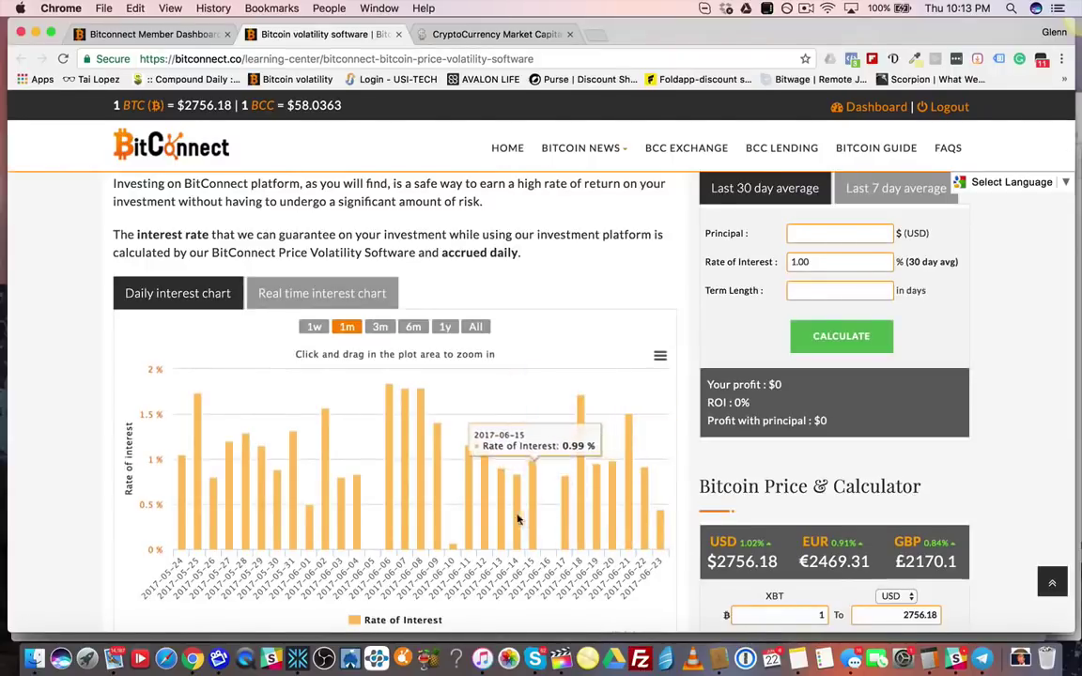
click(476, 328)
scroll(475, 326, down, 1)
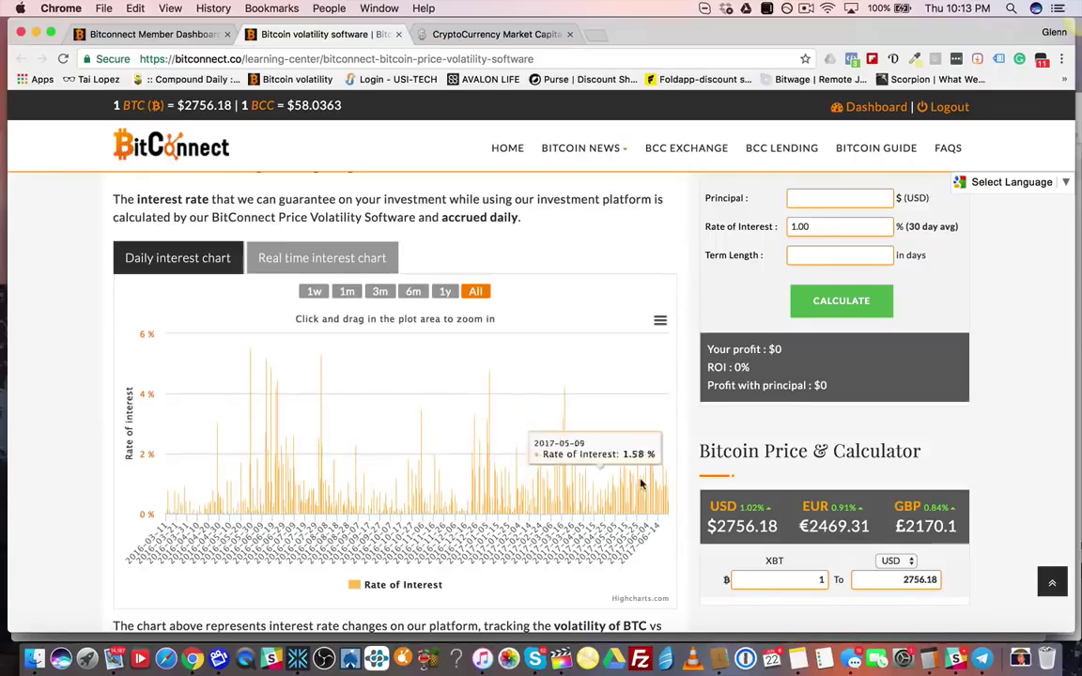
Switch to the real time interest chart and set its range to All to examine the full rate history.
click(327, 267)
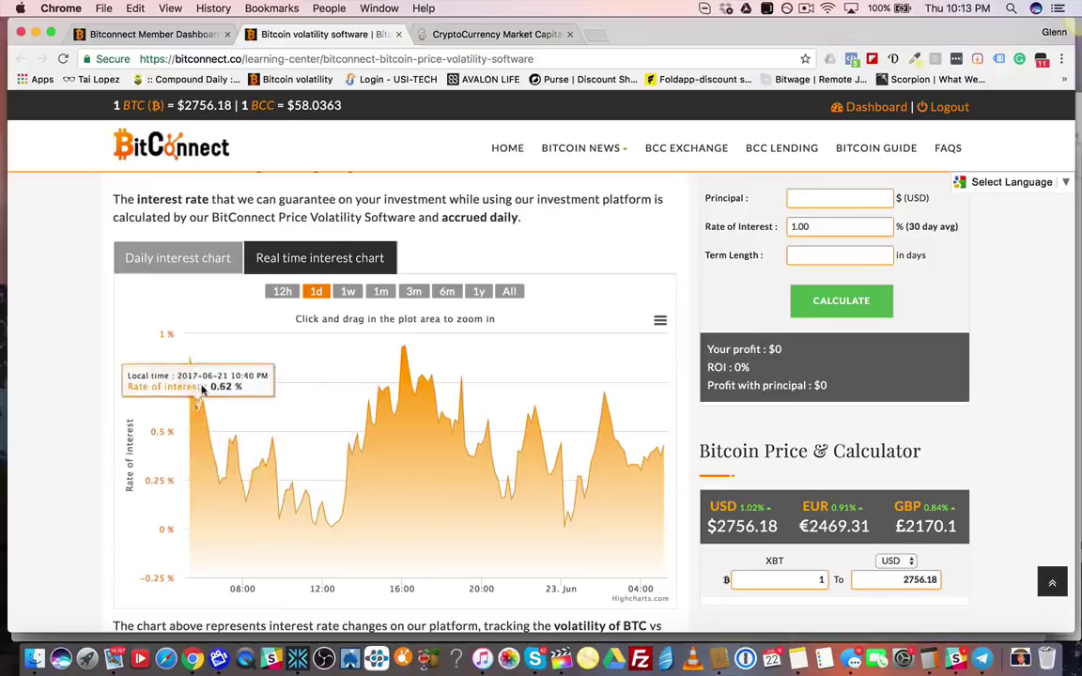
click(512, 299)
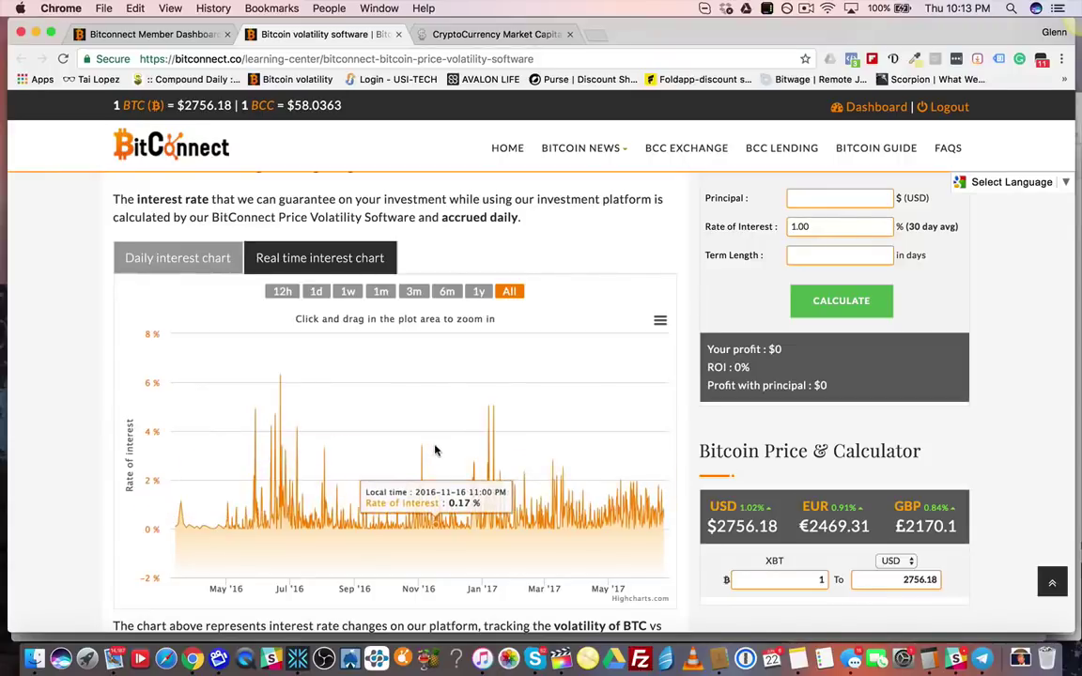
Set the real time interest chart's range to 1d and examine the rates over the past day.
click(317, 293)
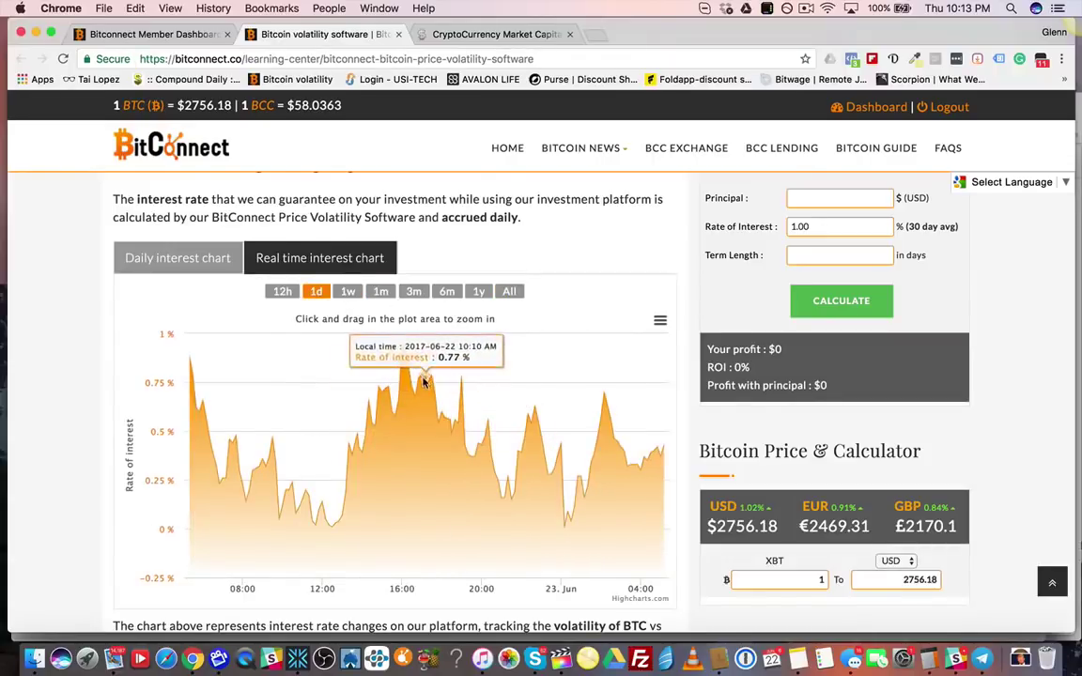
scroll(404, 394, down, 1)
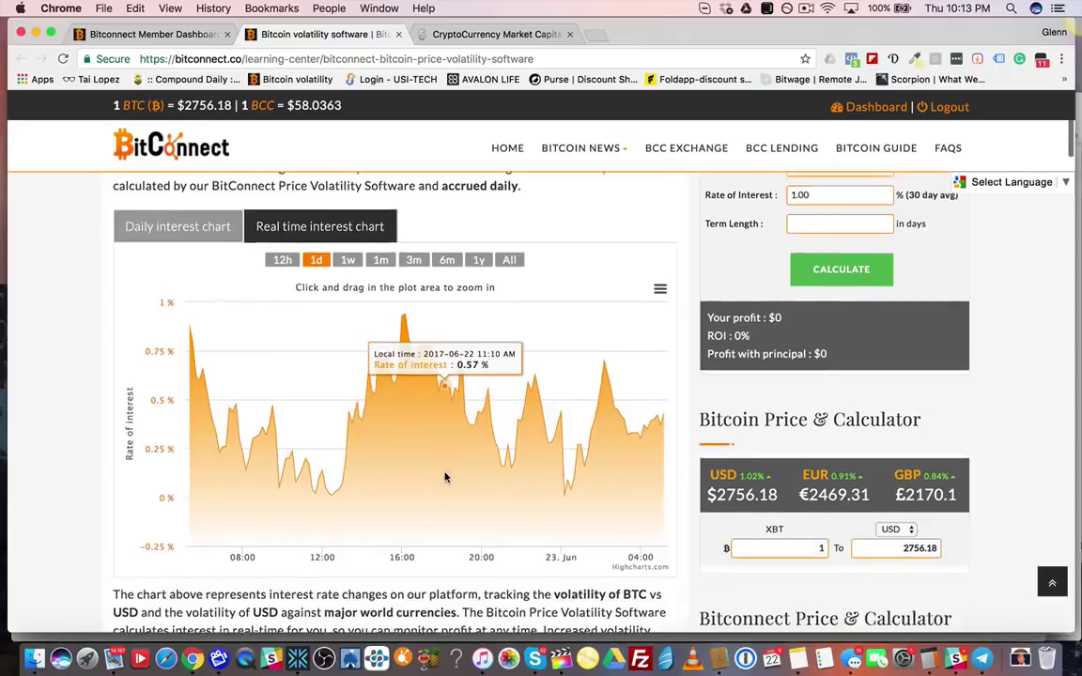
scroll(564, 422, up, 1)
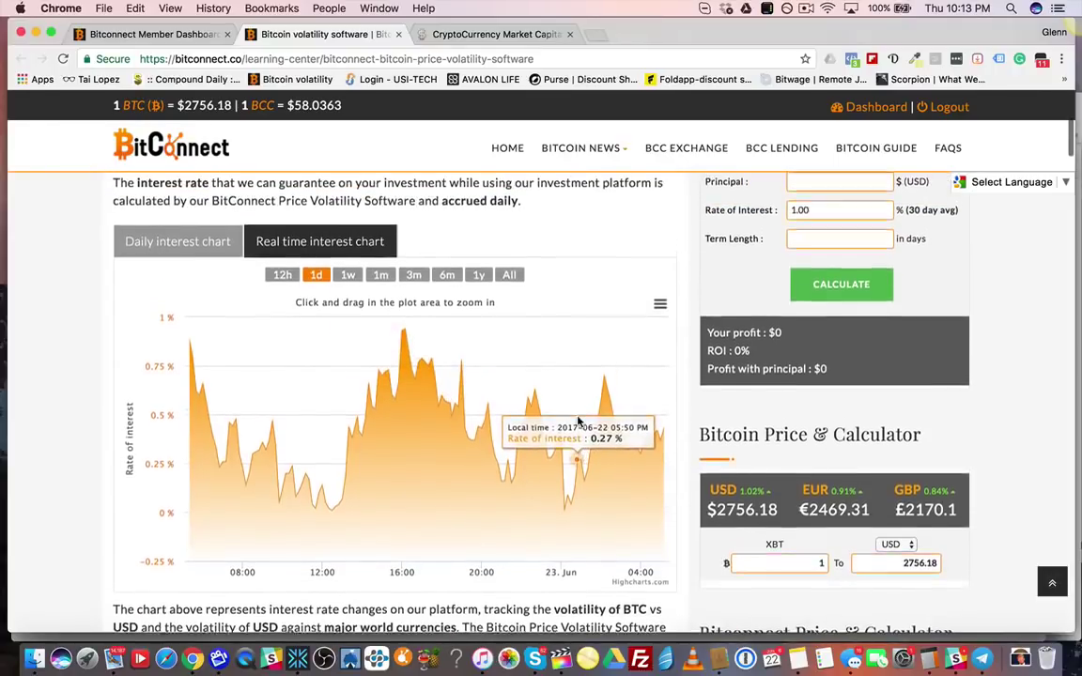
Enter a principal of 100 USD in the projected earnings calculator for the last 30 day average.
scroll(442, 459, down, 5)
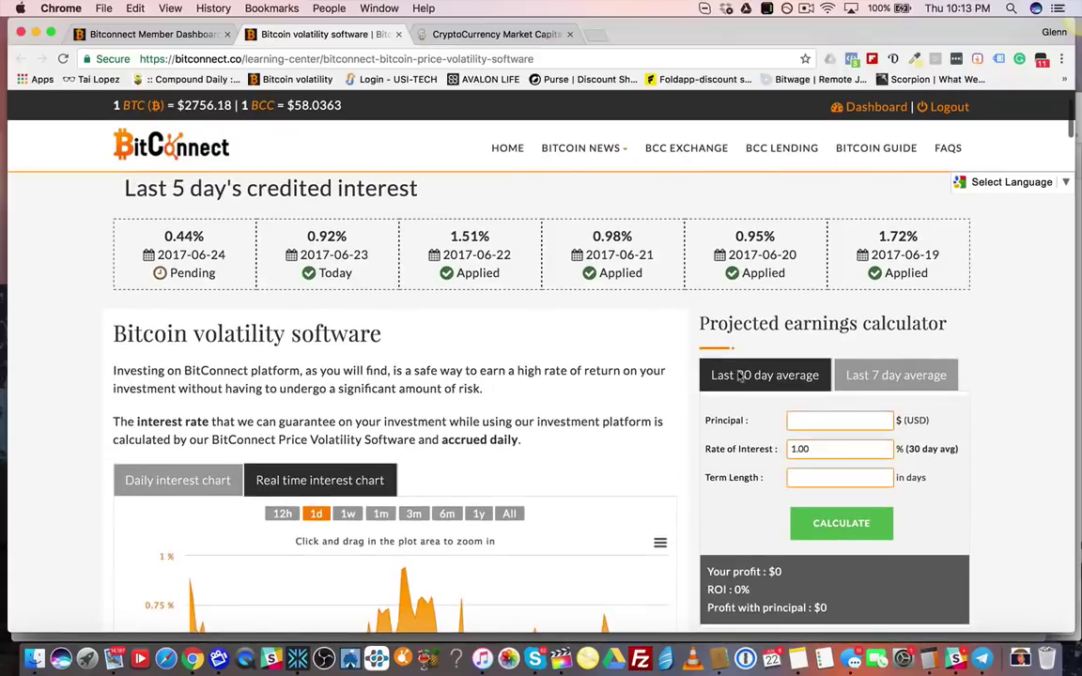
drag(745, 324, 898, 324)
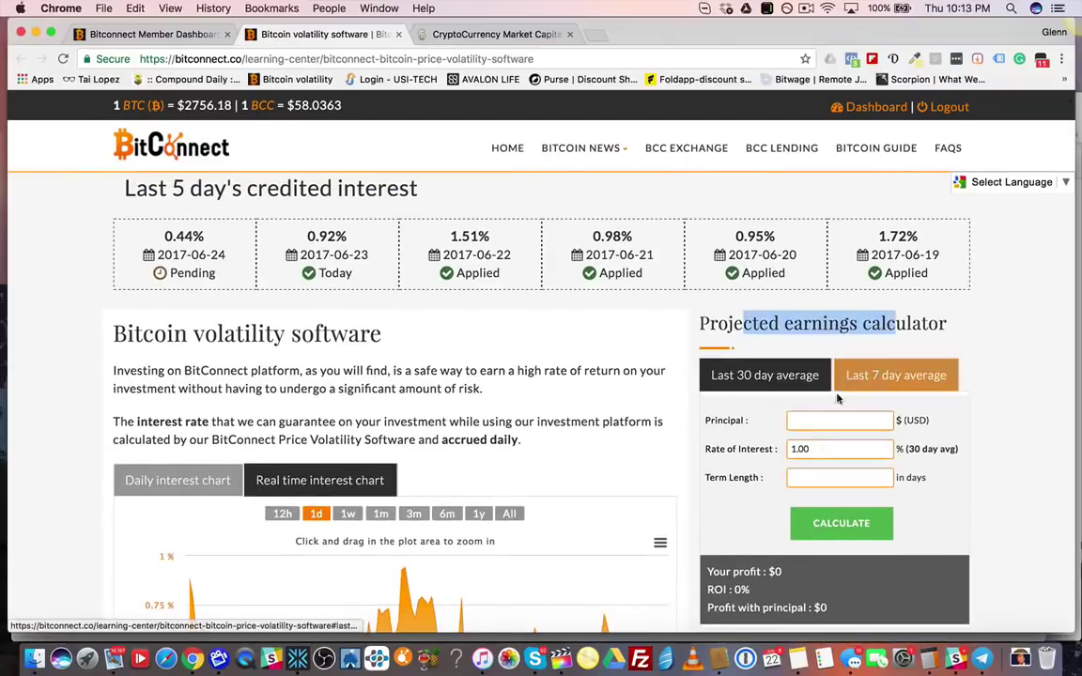
click(816, 417)
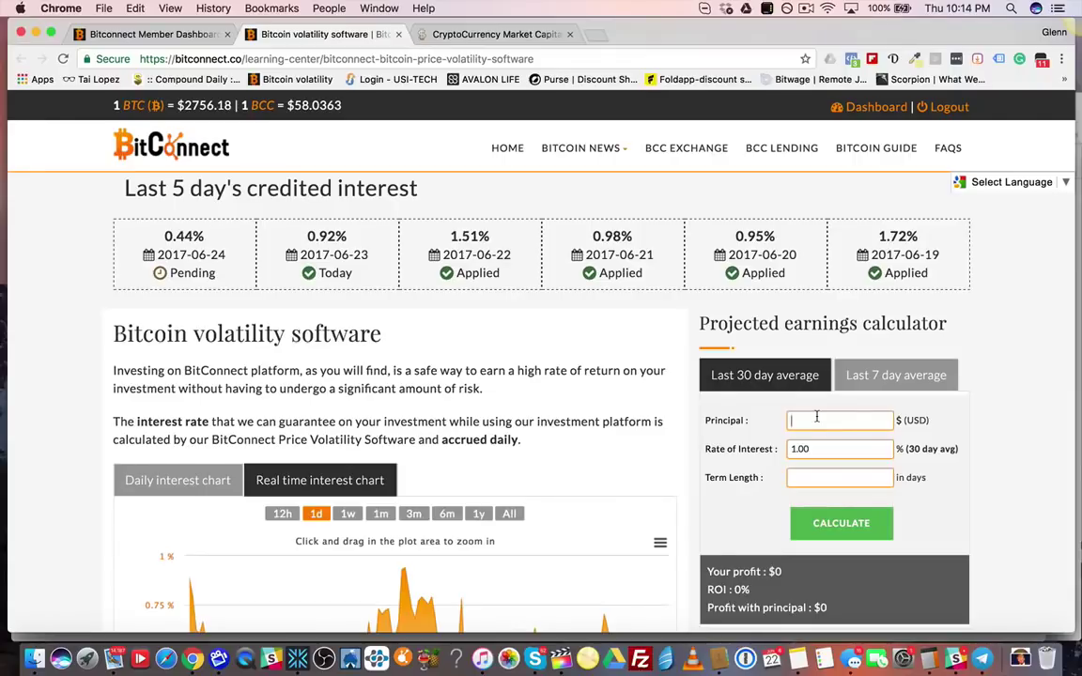
scroll(816, 417, down, 2)
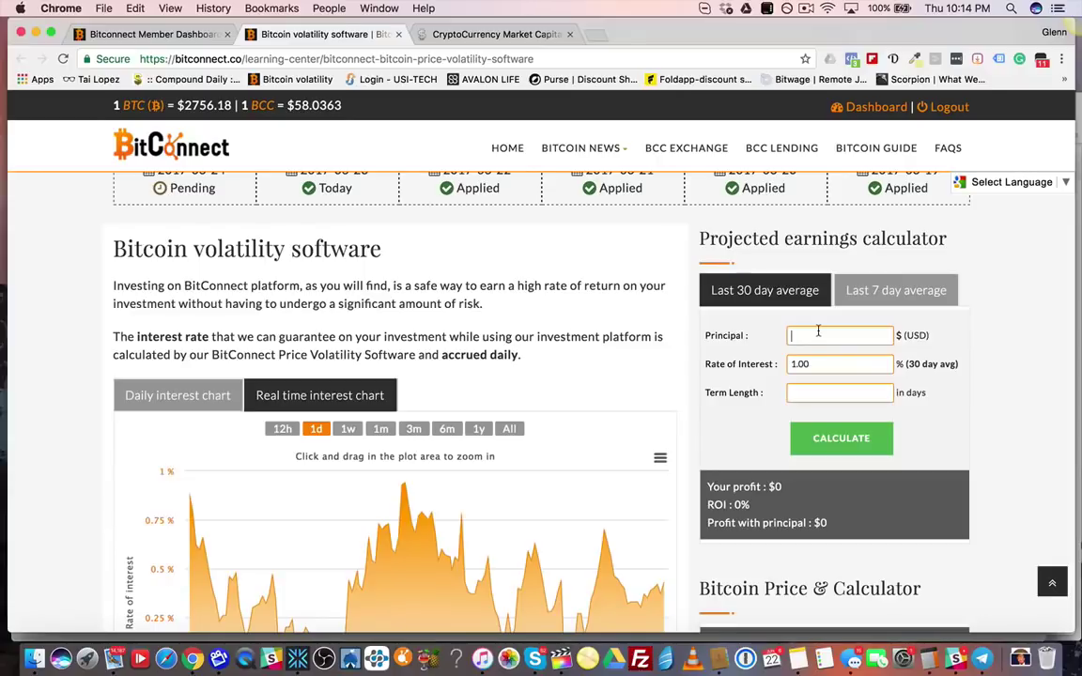
text(100)
Check the 30 day average interest rate, set the term length to 299 days and calculate the projected earnings.
drag(959, 372, 900, 365)
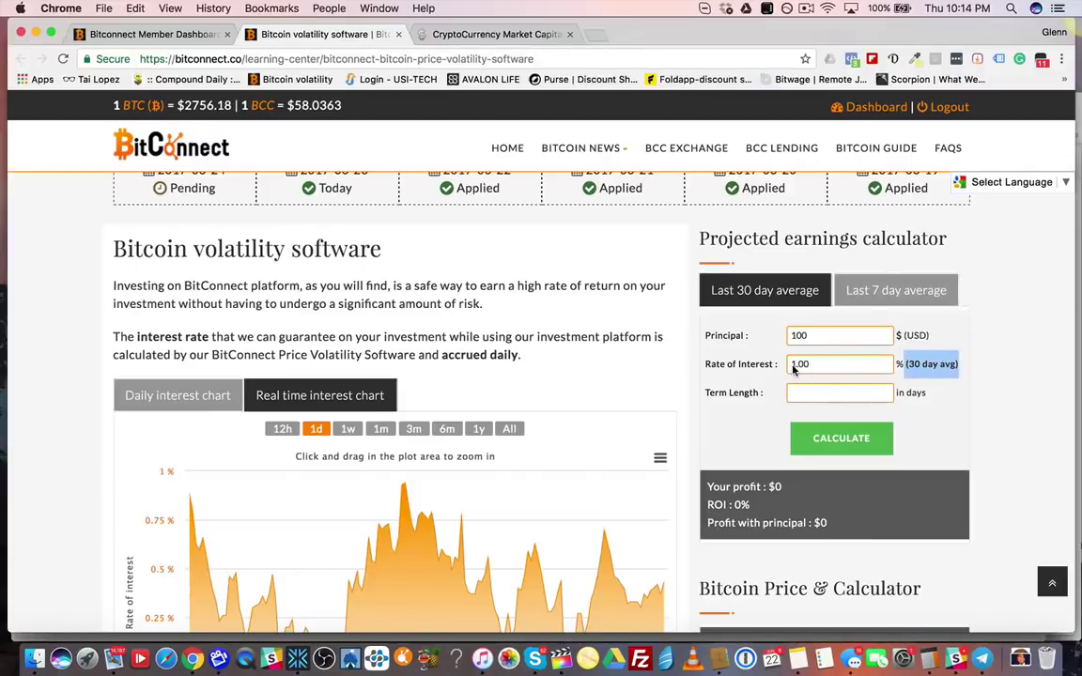
click(936, 368)
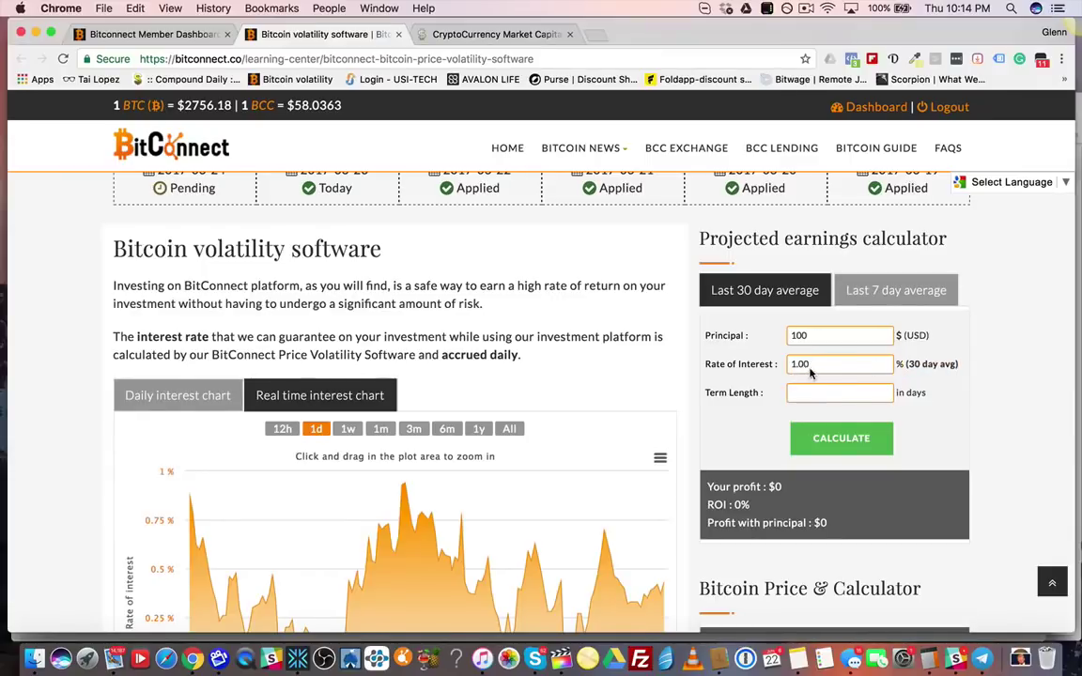
triple_click(954, 363)
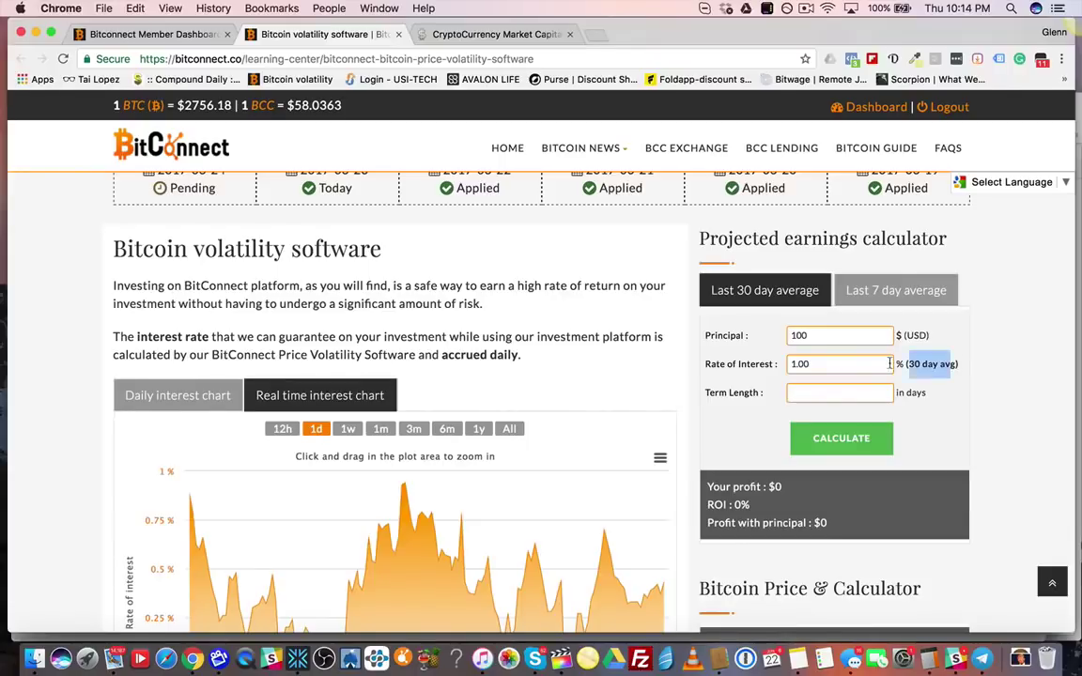
click(816, 393)
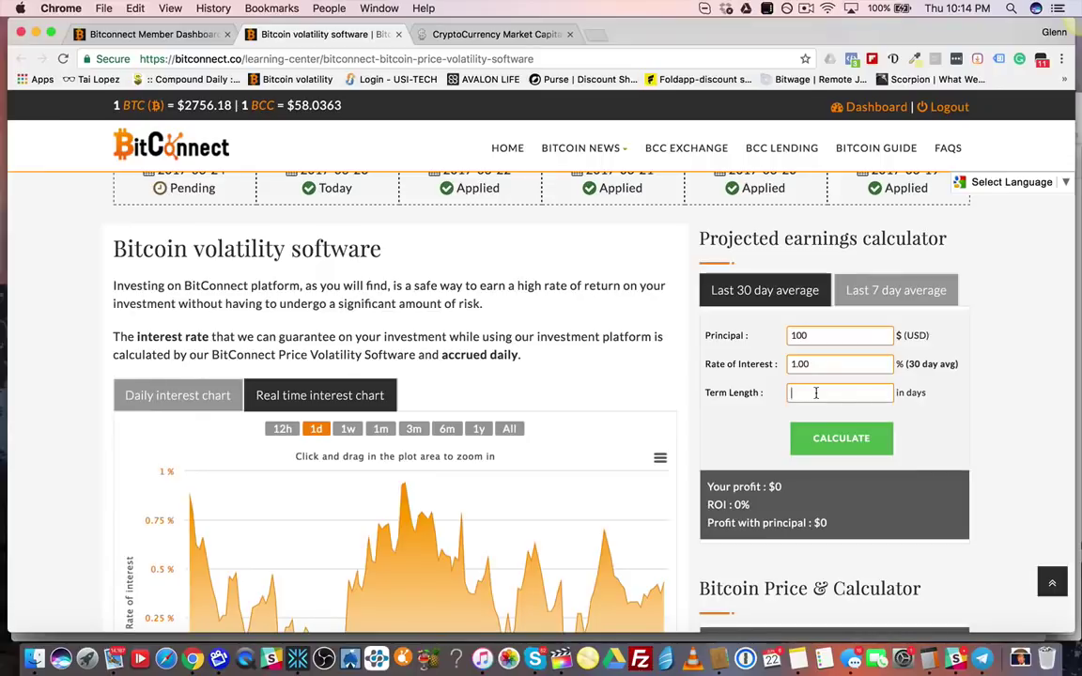
text(299)
click(850, 440)
scroll(850, 440, down, 1)
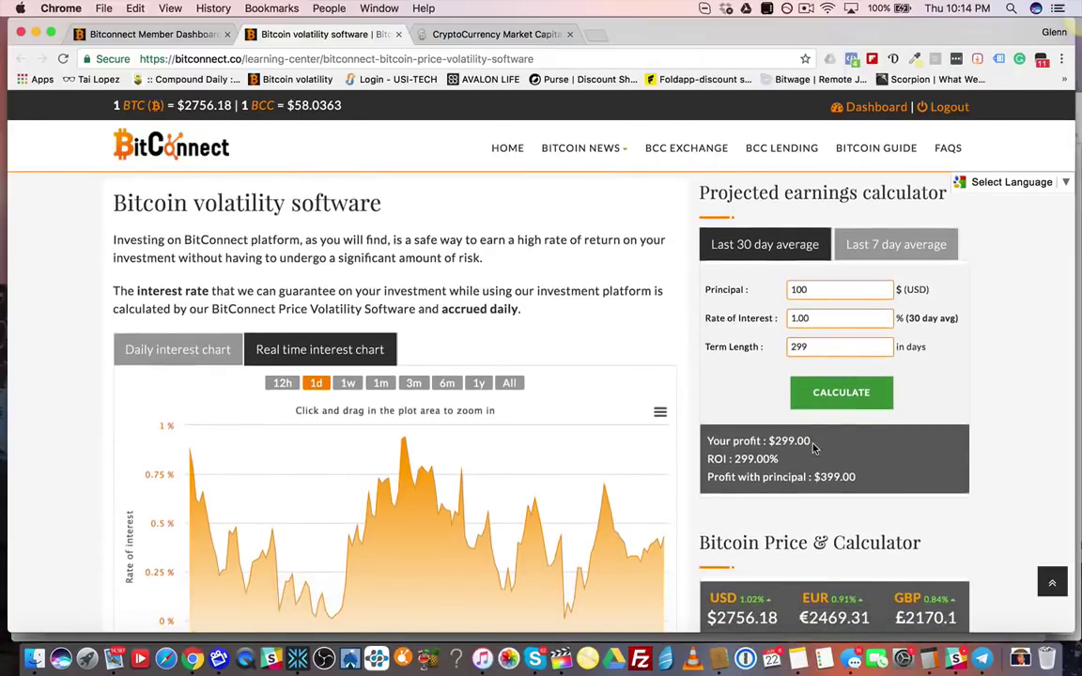
Examine the calculated profit, ROI and profit with principal for the $100 investment.
double_click(809, 289)
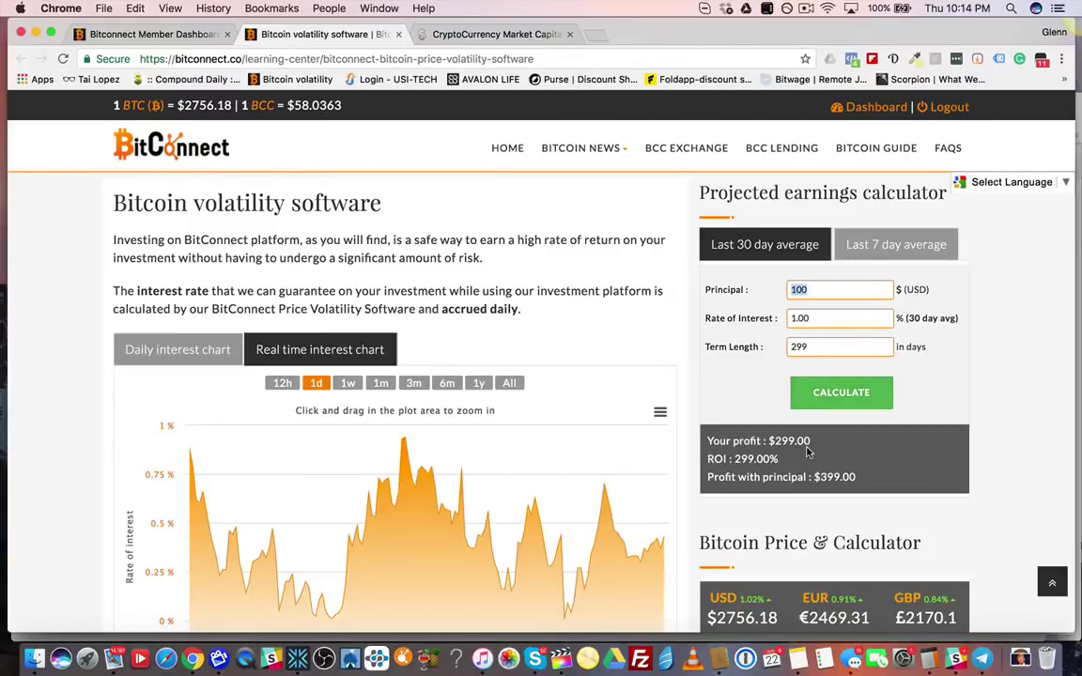
drag(810, 440, 770, 441)
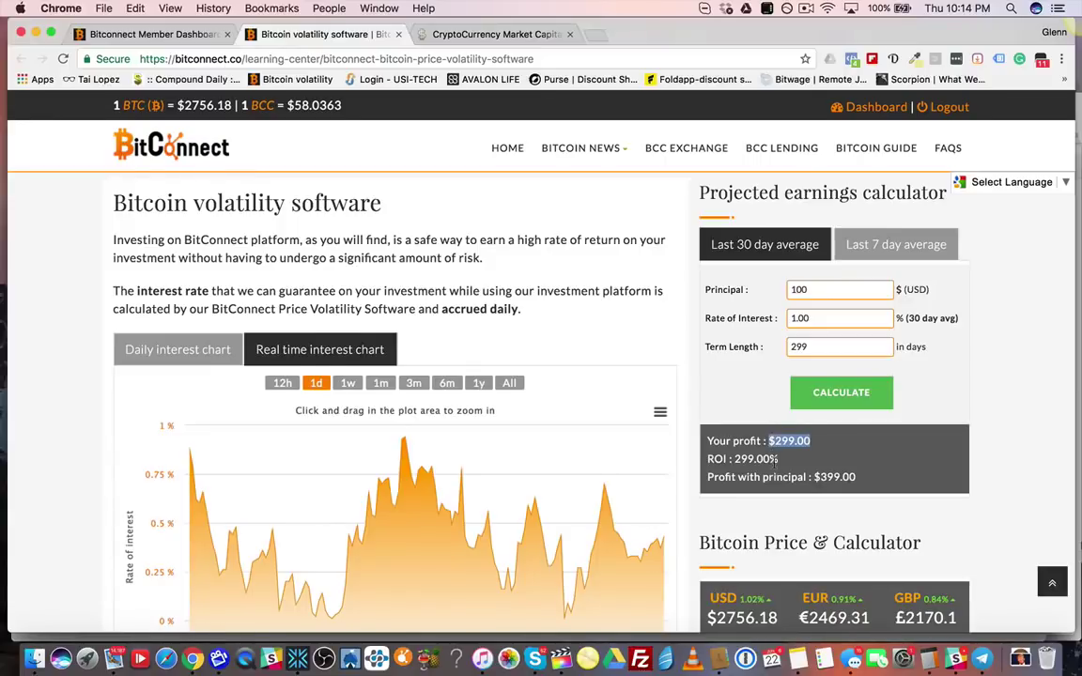
drag(778, 460, 737, 459)
drag(858, 478, 816, 476)
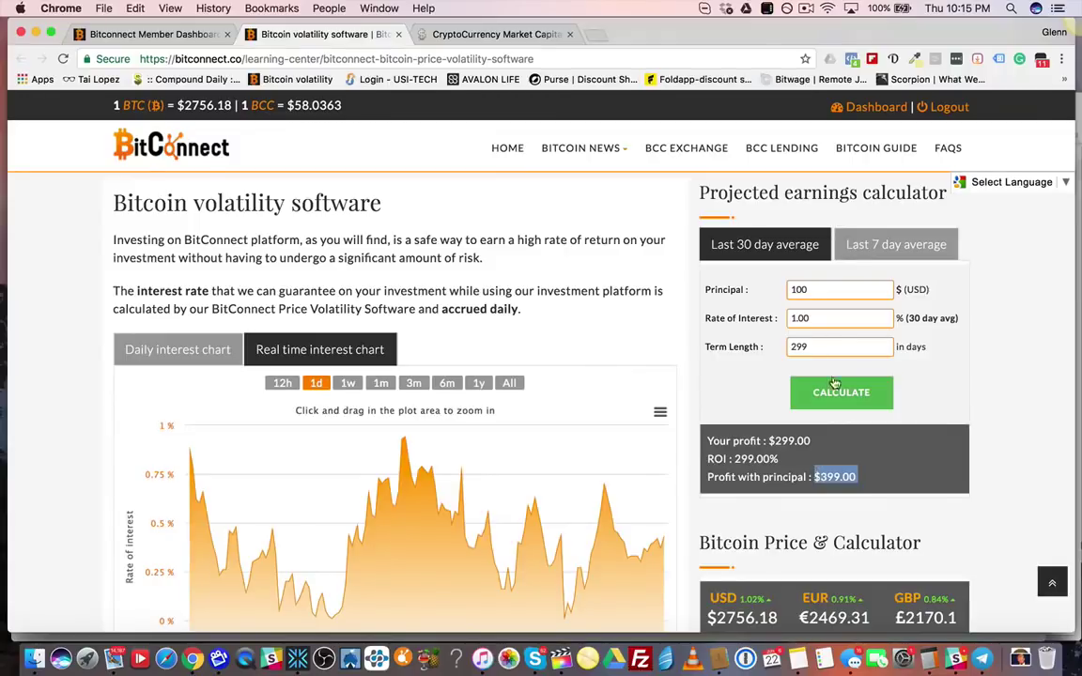
Recalculate the projected earnings with a principal of 10000 USD and a term length of 120 days.
click(820, 295)
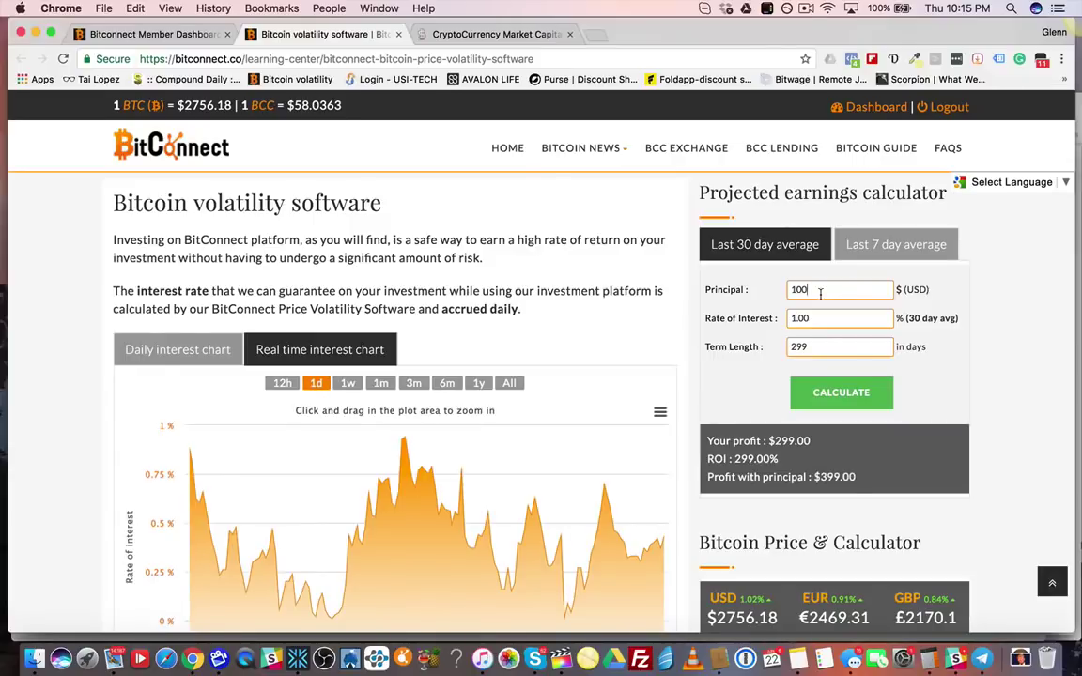
text(00)
drag(824, 346, 764, 341)
text(120)
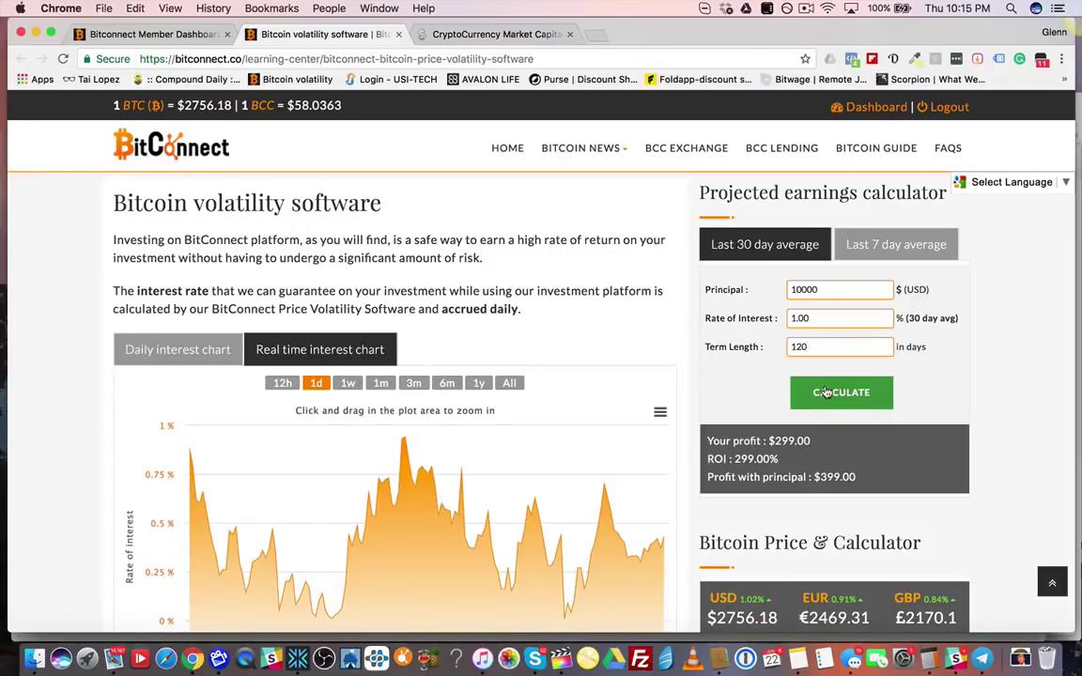
click(826, 393)
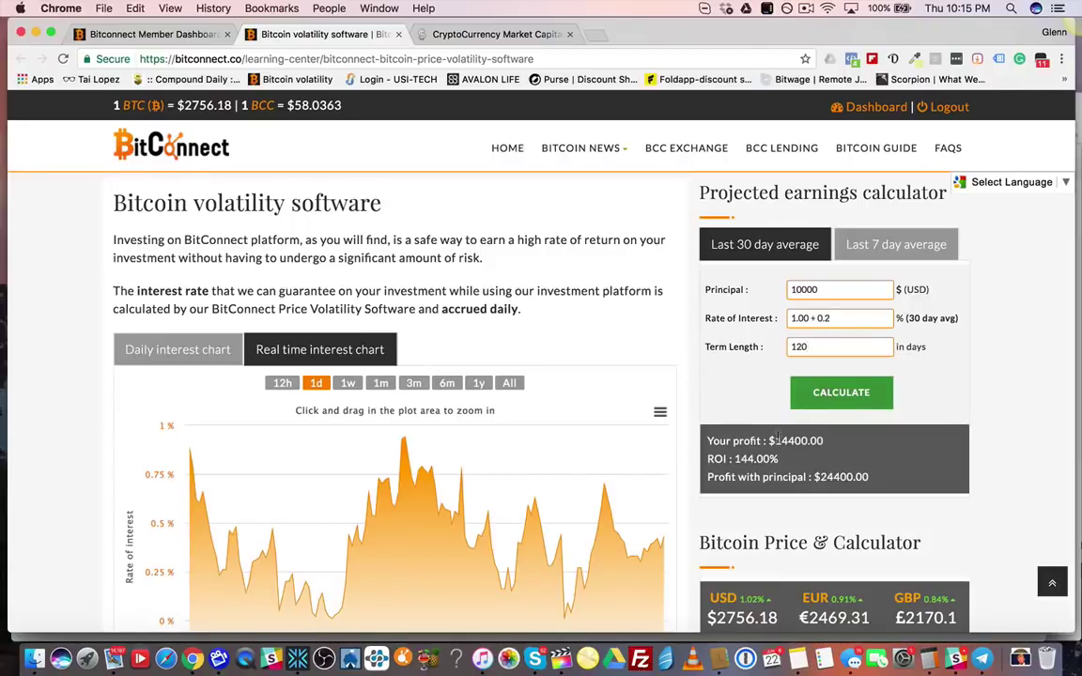
Examine the projected profit, ROI and profit with principal for the $10000 investment over 120 days.
drag(774, 441, 809, 441)
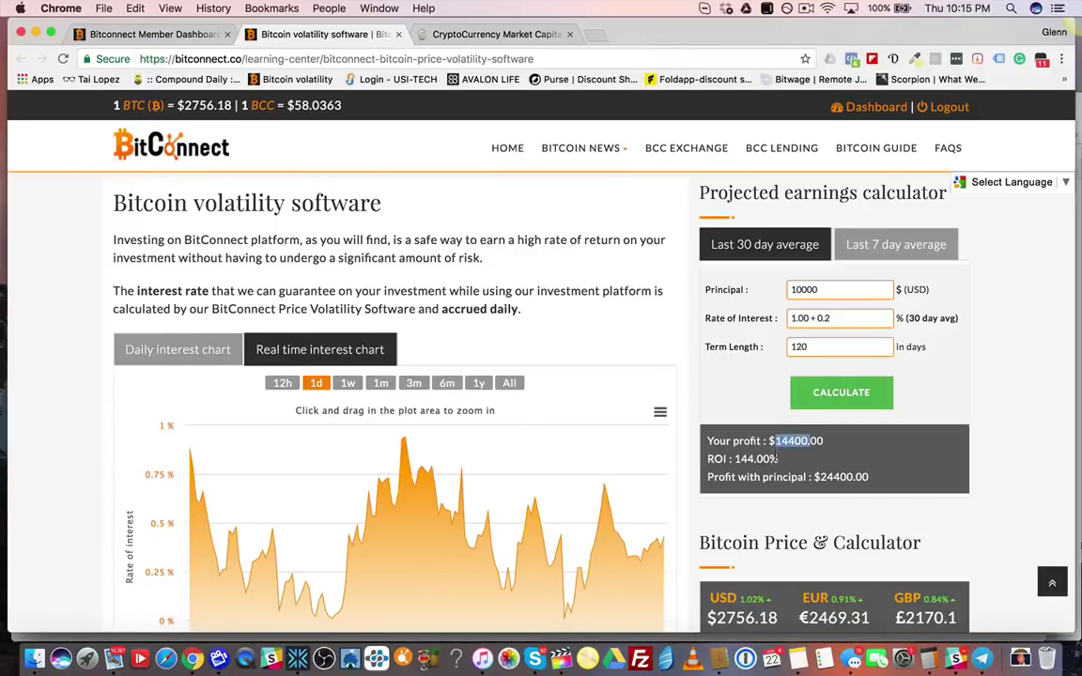
drag(777, 459, 729, 459)
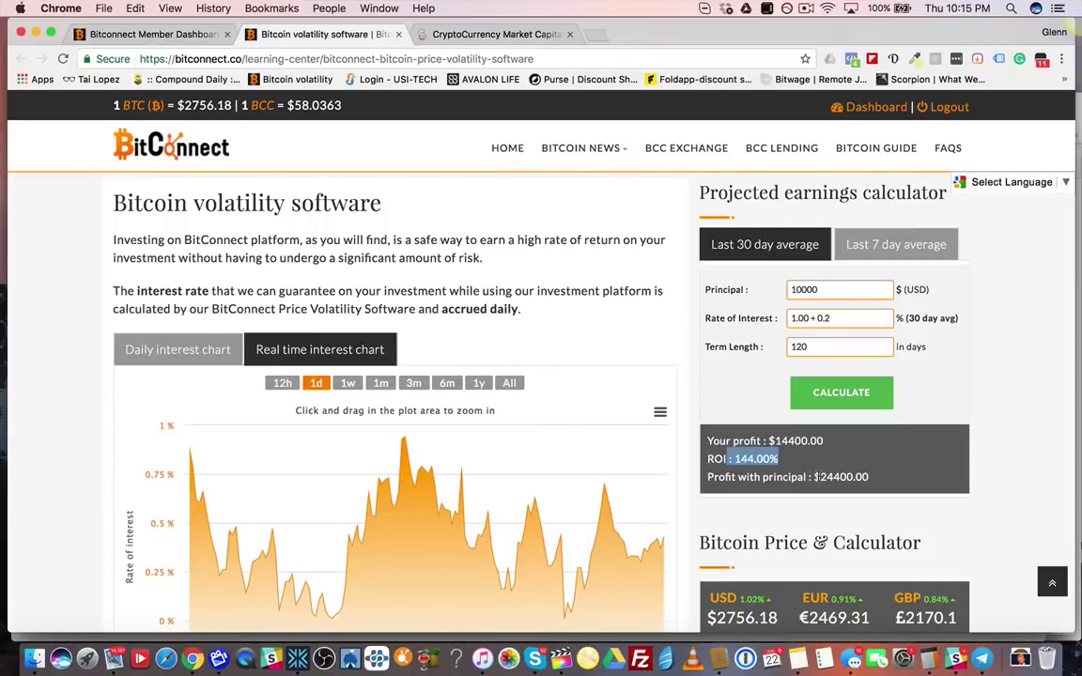
drag(816, 477, 872, 477)
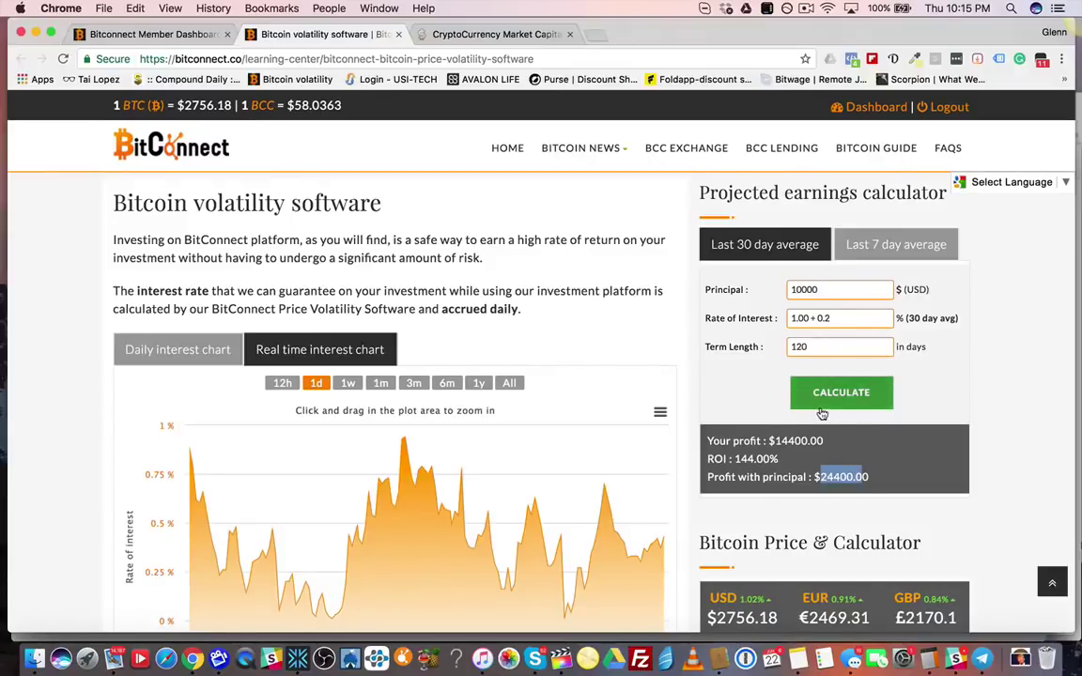
double_click(809, 291)
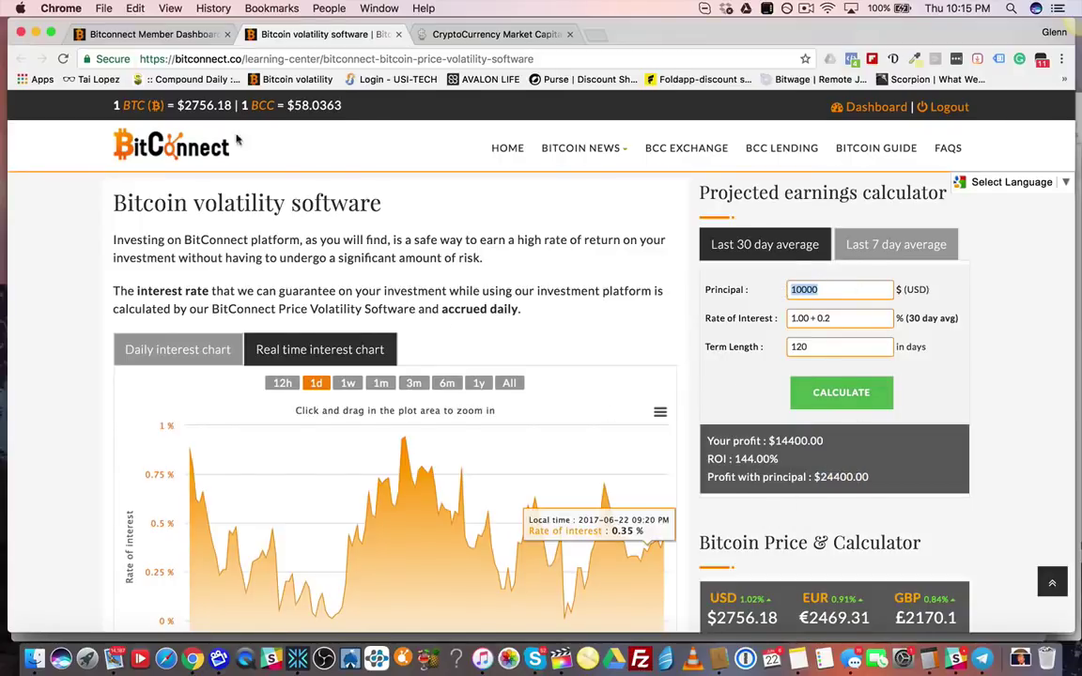
Return to the BitConnect member dashboard page and review the lending tiers in the Invest BitConnect dialog.
click(165, 42)
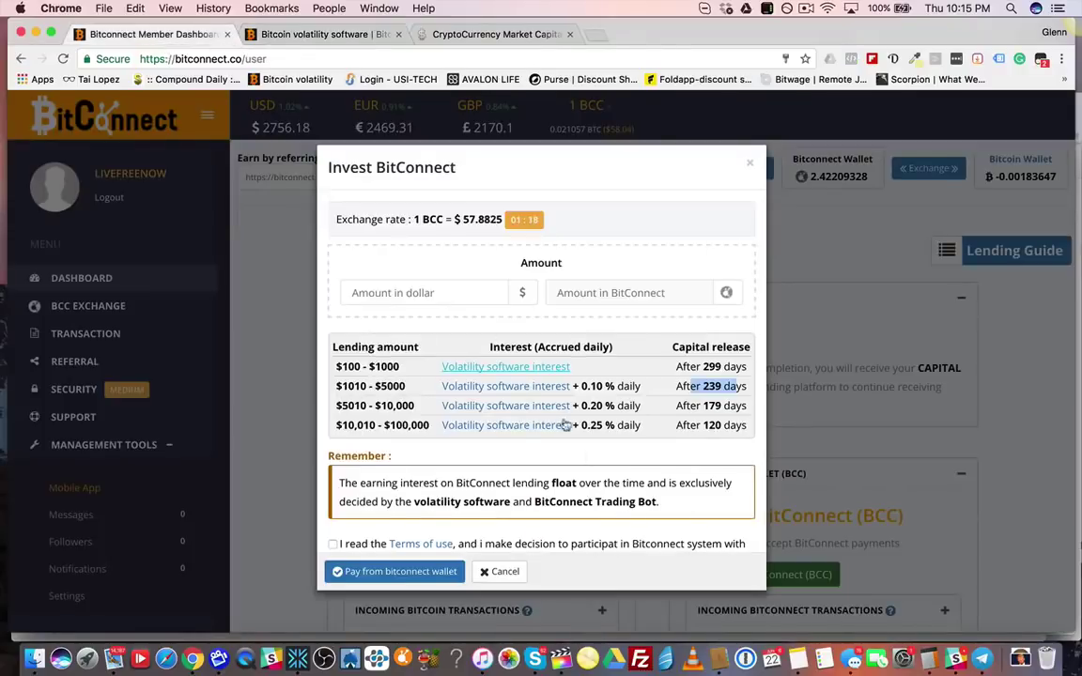
click(587, 458)
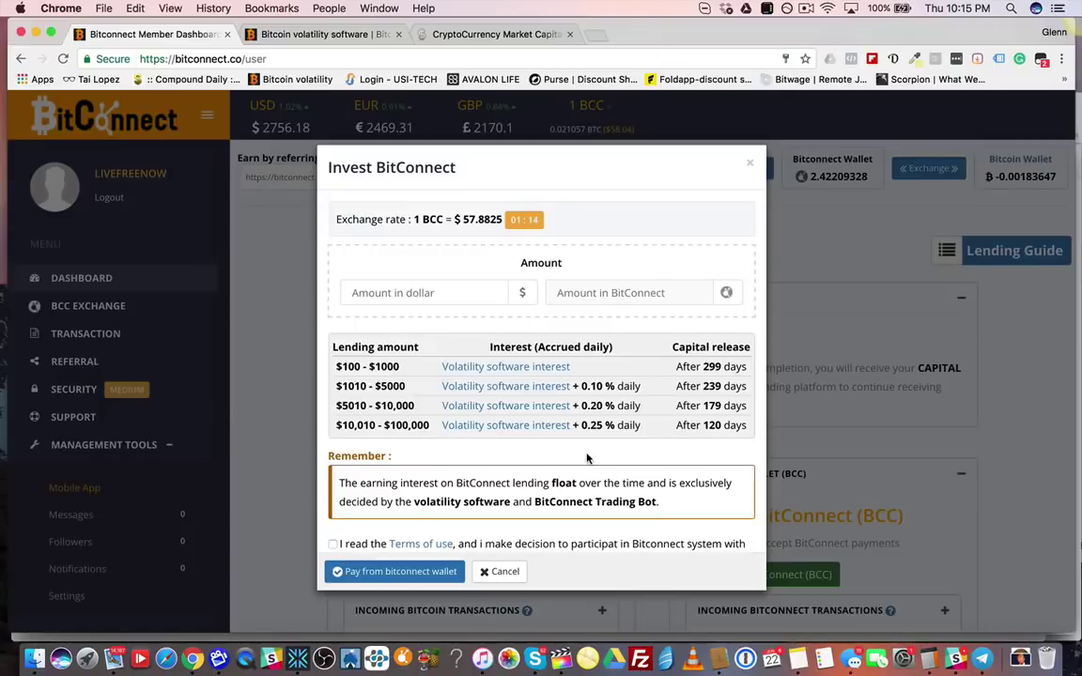
scroll(564, 432, down, 2)
scroll(528, 407, up, 2)
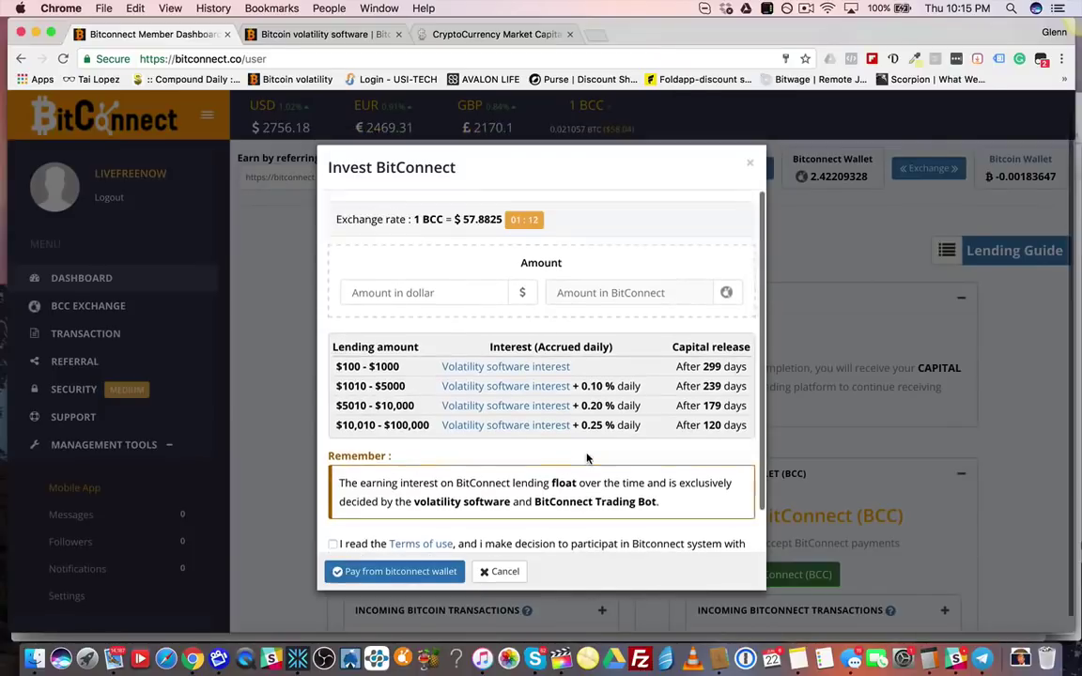
Close the Invest BitConnect dialog and check the BitConnect wallet balance.
click(751, 163)
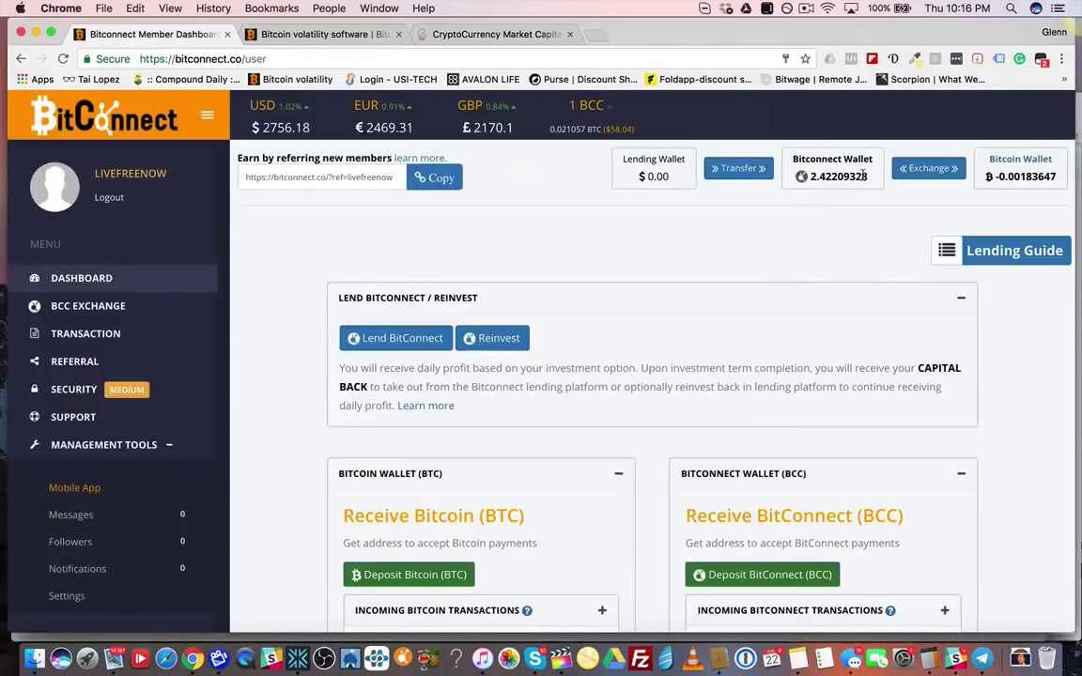
drag(865, 176, 808, 173)
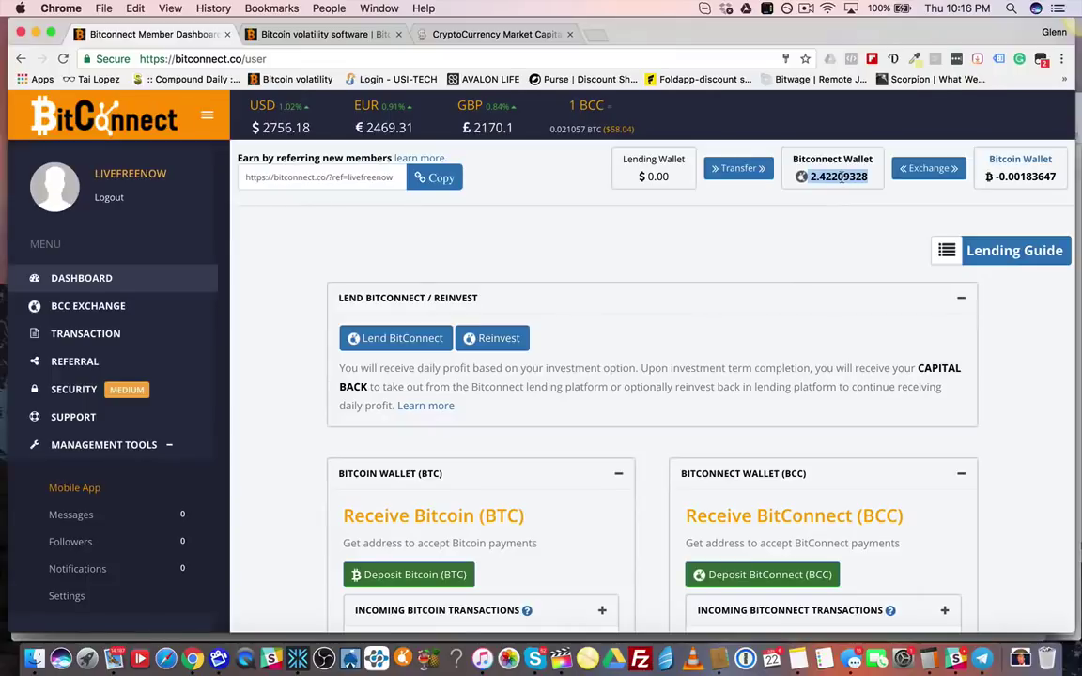
click(815, 235)
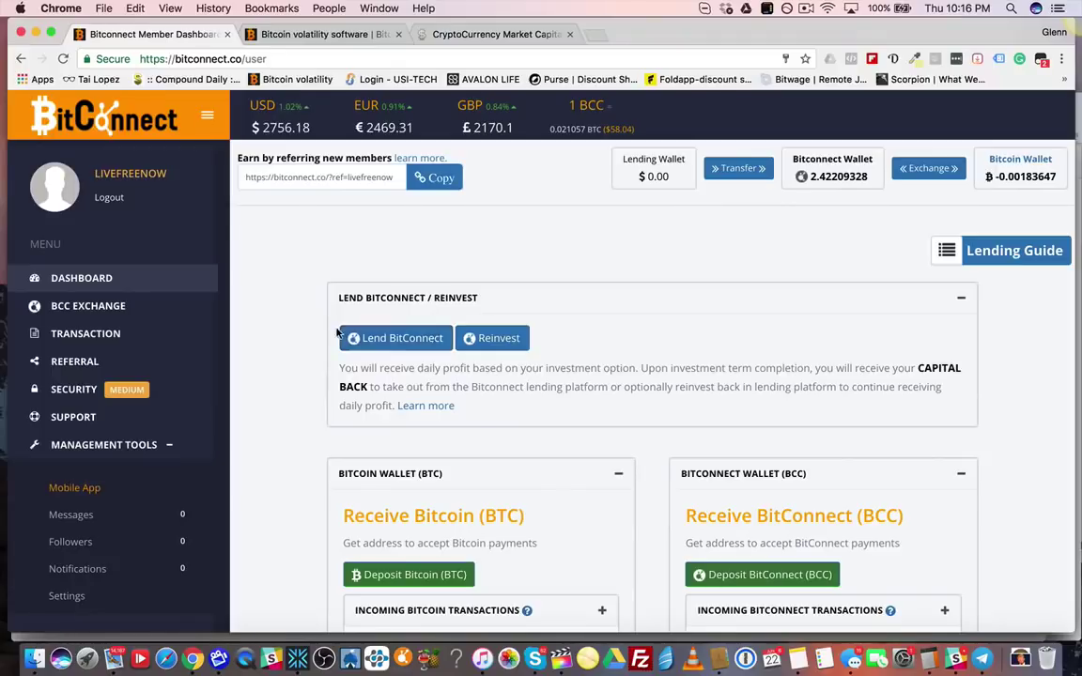
Open the Lend BitConnect form and review the $100 - $1000 tier's capital release term.
click(410, 339)
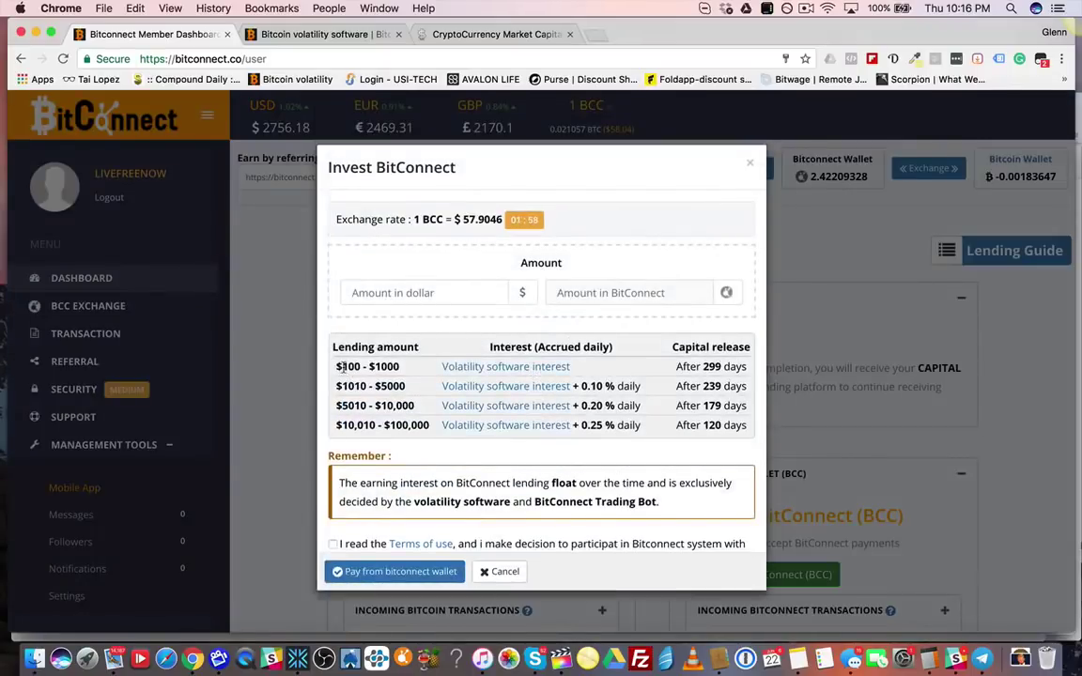
drag(342, 366, 398, 367)
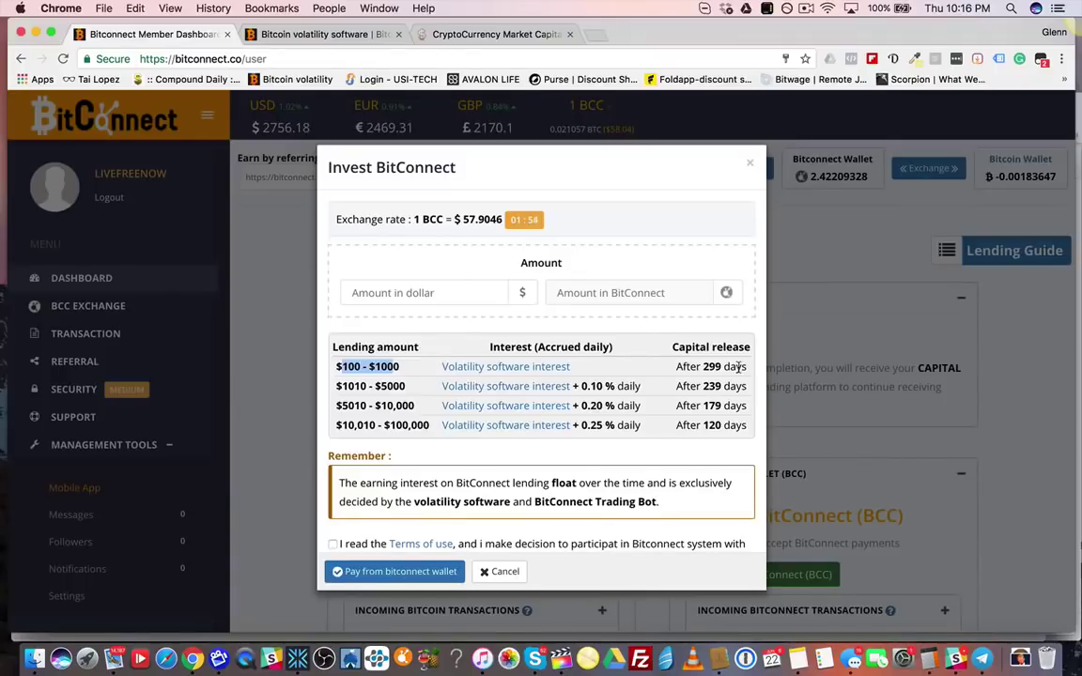
drag(742, 367, 683, 369)
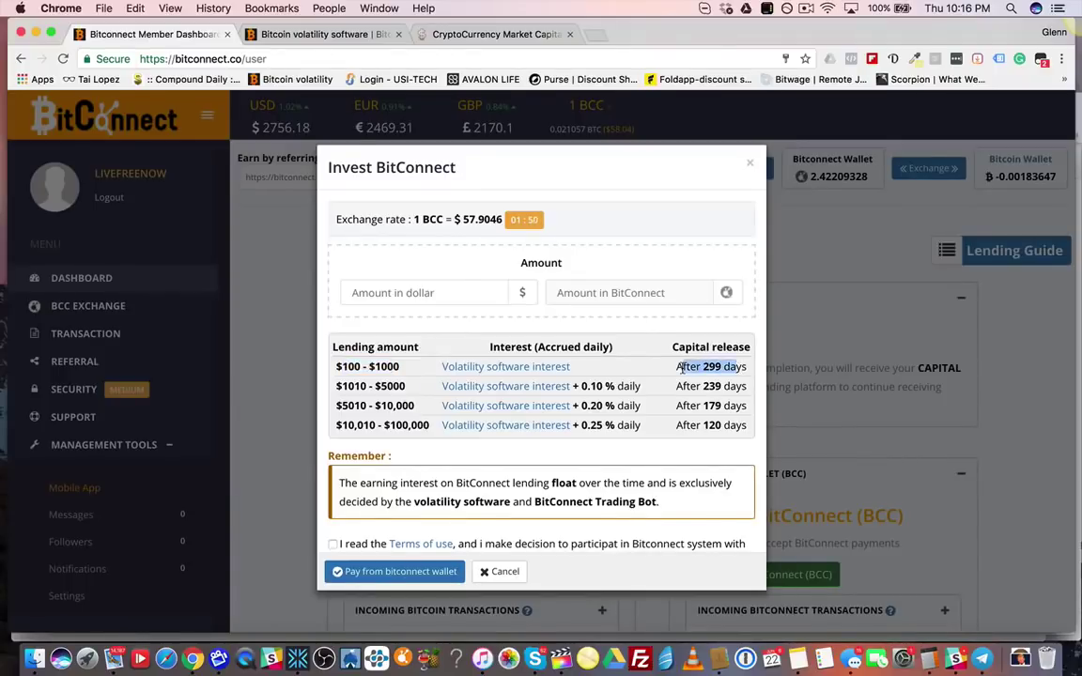
Try a lending amount of 170 dollars, and change it to 168 dollars.
click(478, 293)
text(1)
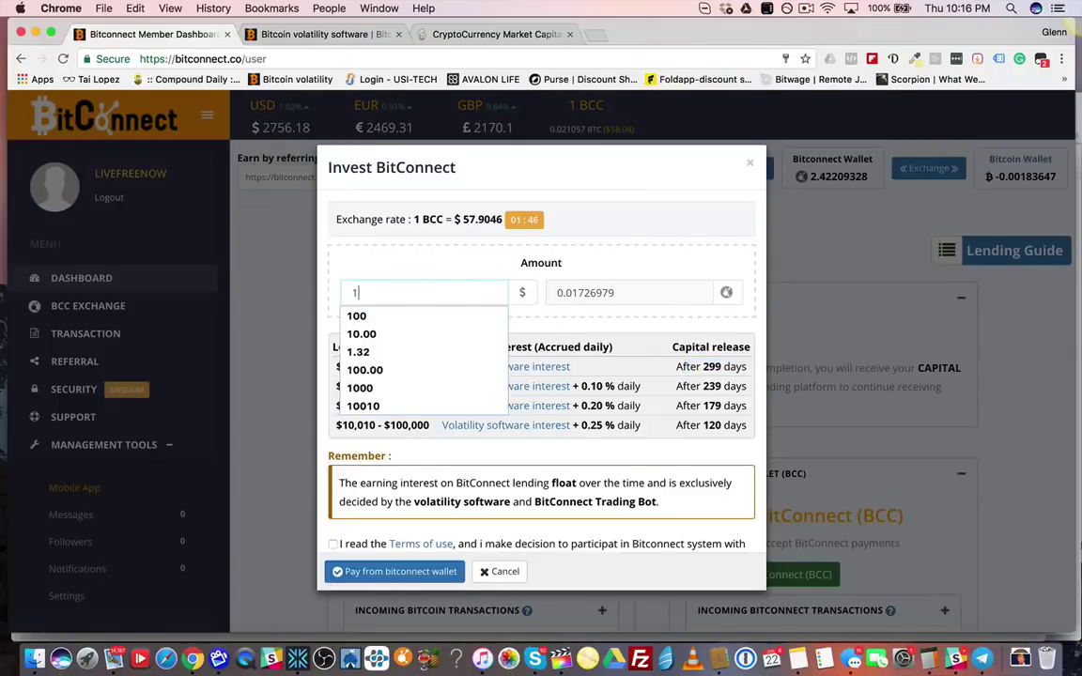
text(70)
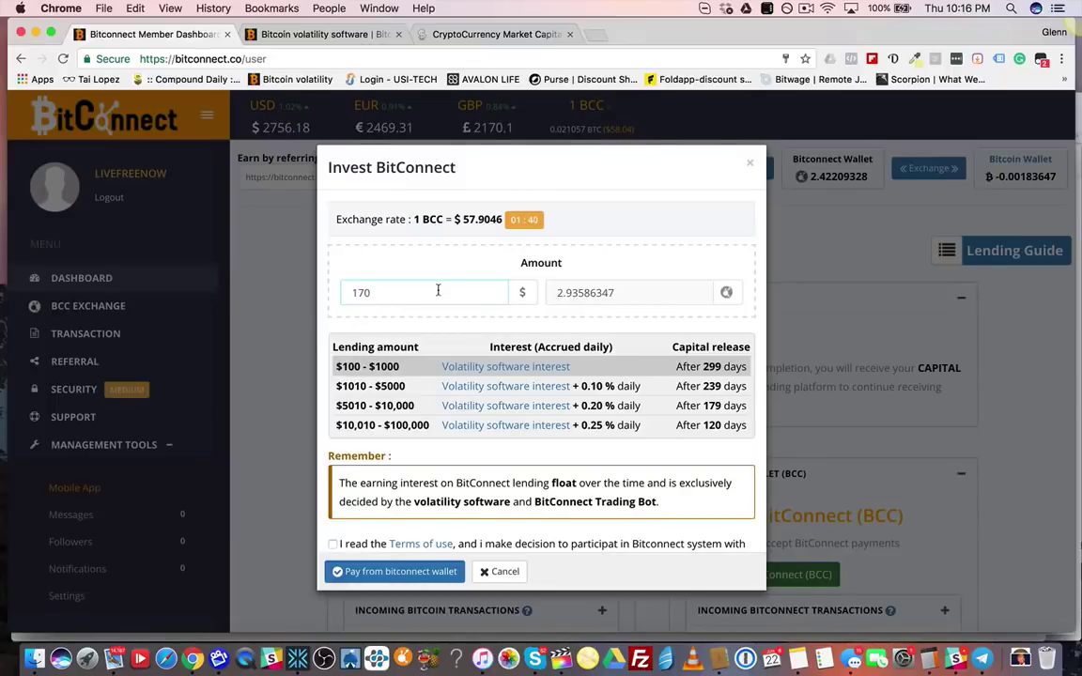
key(BackSpace)
key(BackSpace)
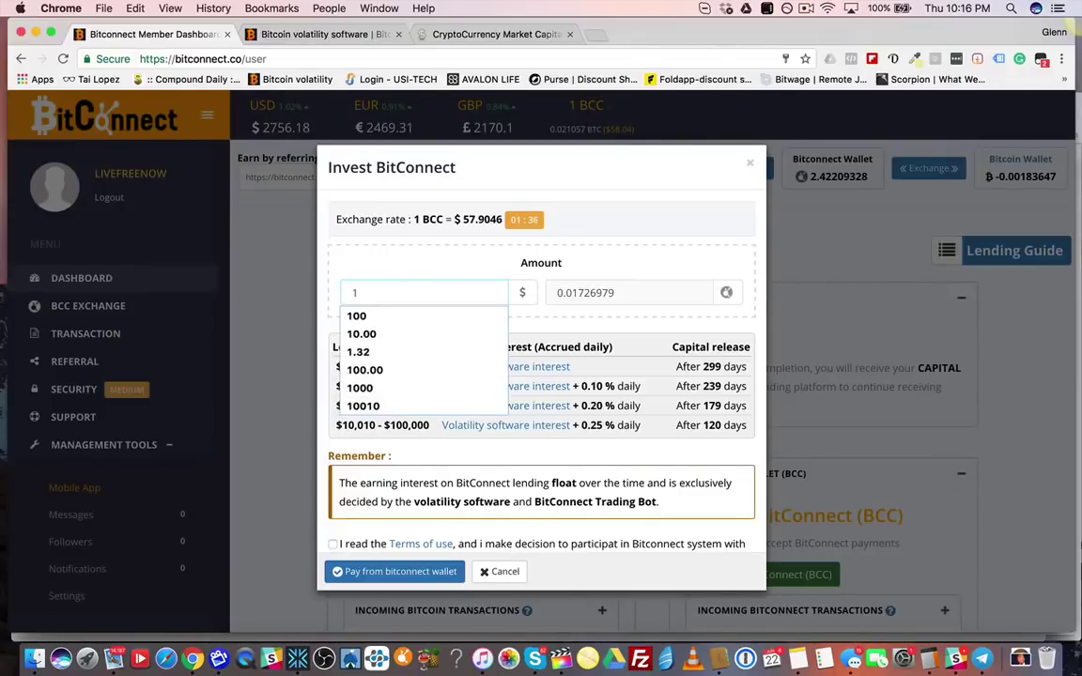
text(68)
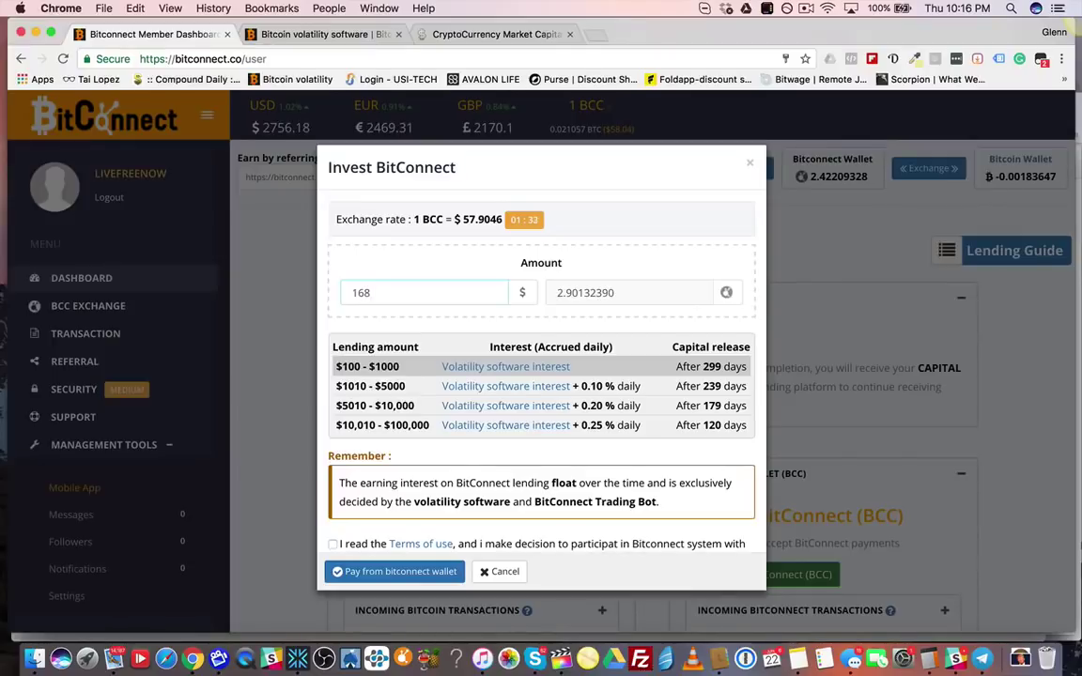
Try lending amounts of 180 and 160 dollars, and clear the dollar amount.
key(BackSpace)
key(BackSpace)
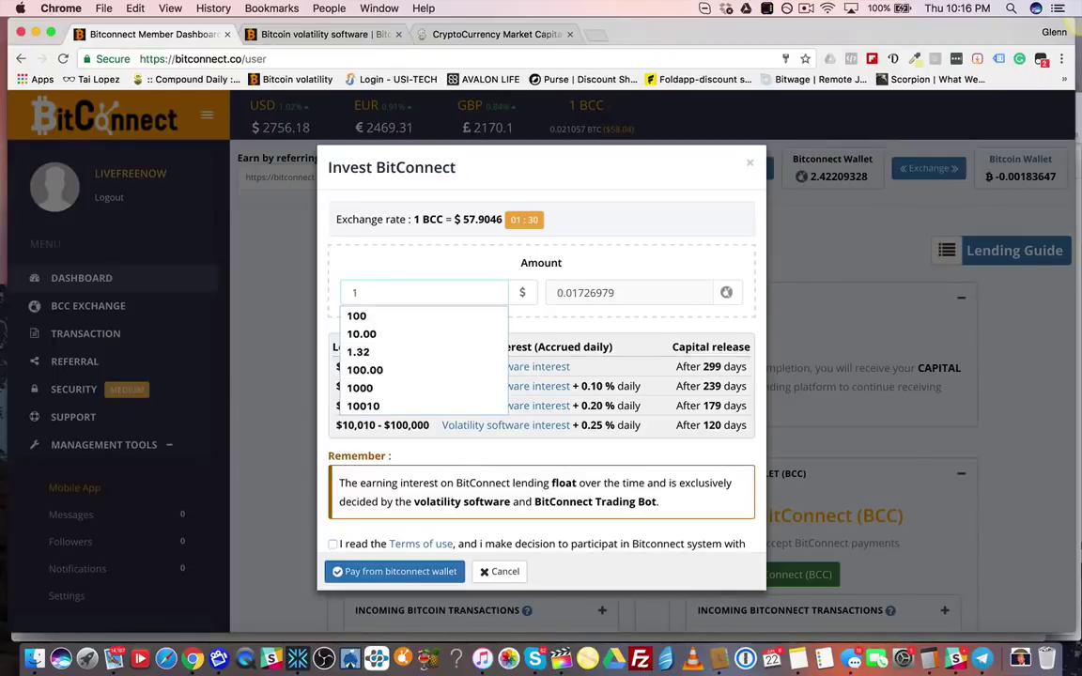
text(80)
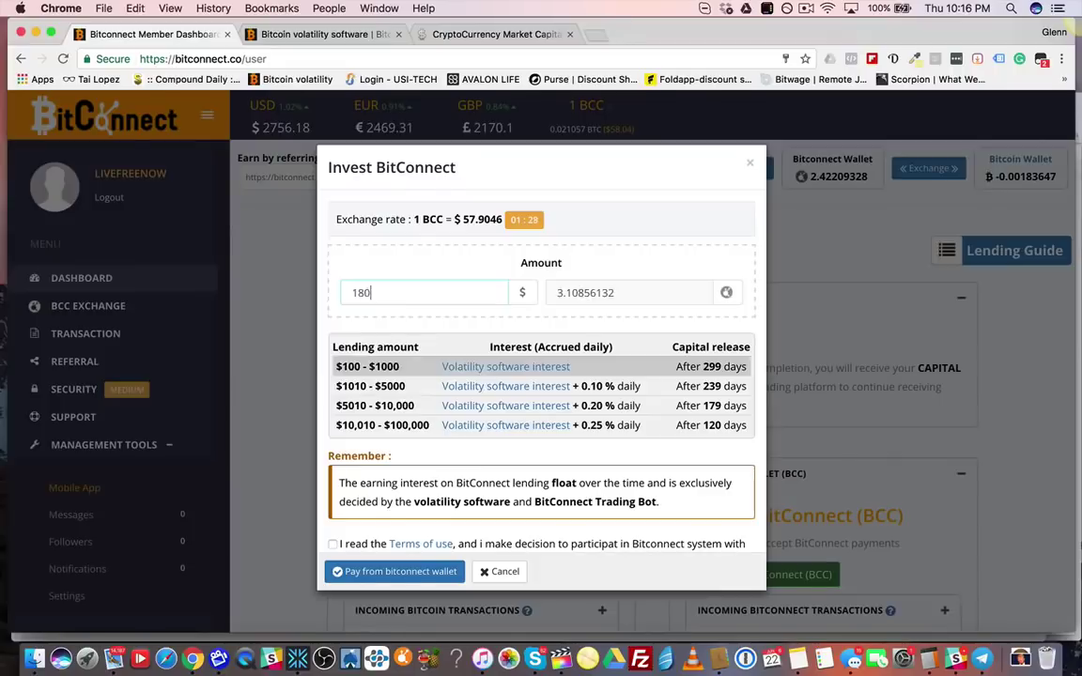
key(BackSpace)
key(BackSpace)
text(60)
key(BackSpace)
key(BackSpace)
key(BackSpace)
key(Escape)
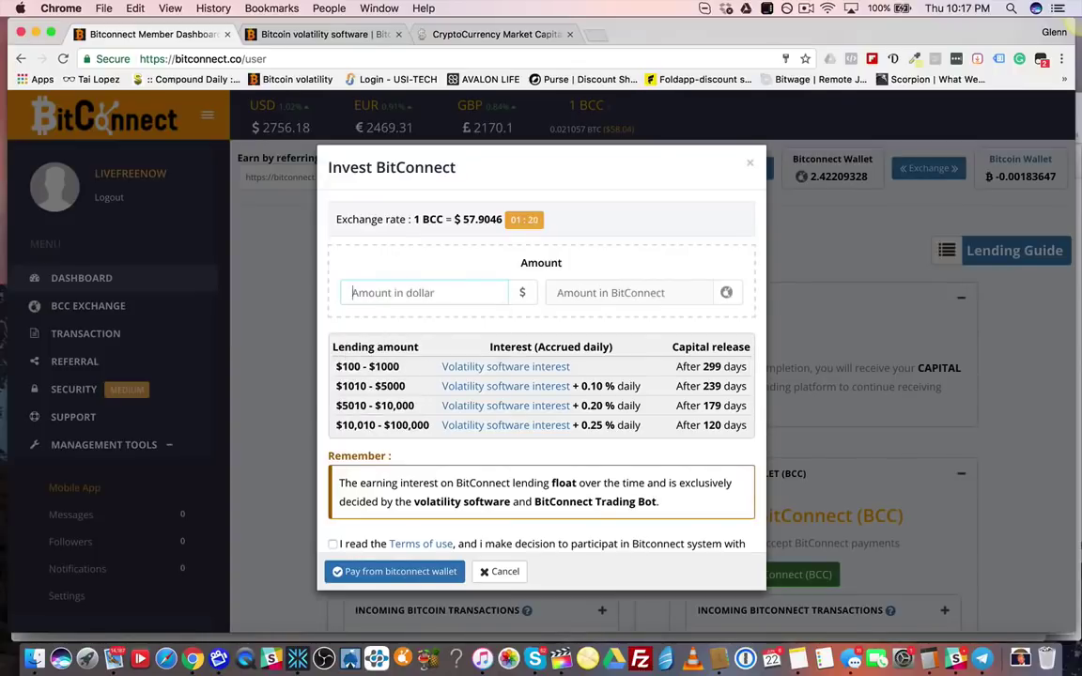
Enter a lending amount of 150 dollars and accept the Terms of use.
text(150)
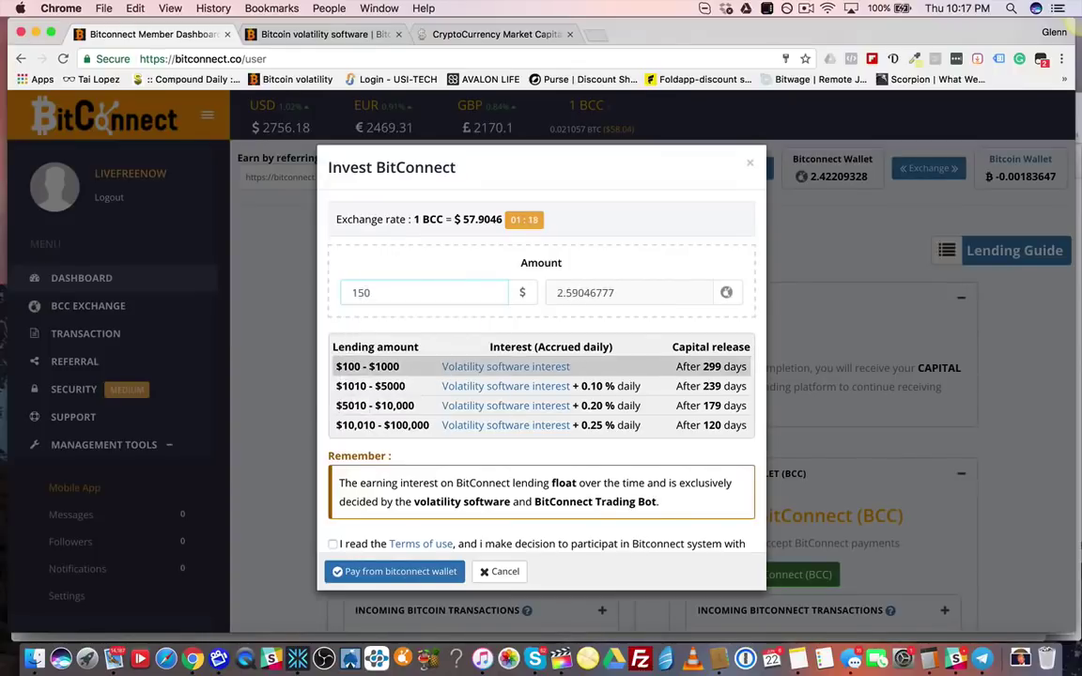
scroll(495, 369, down, 2)
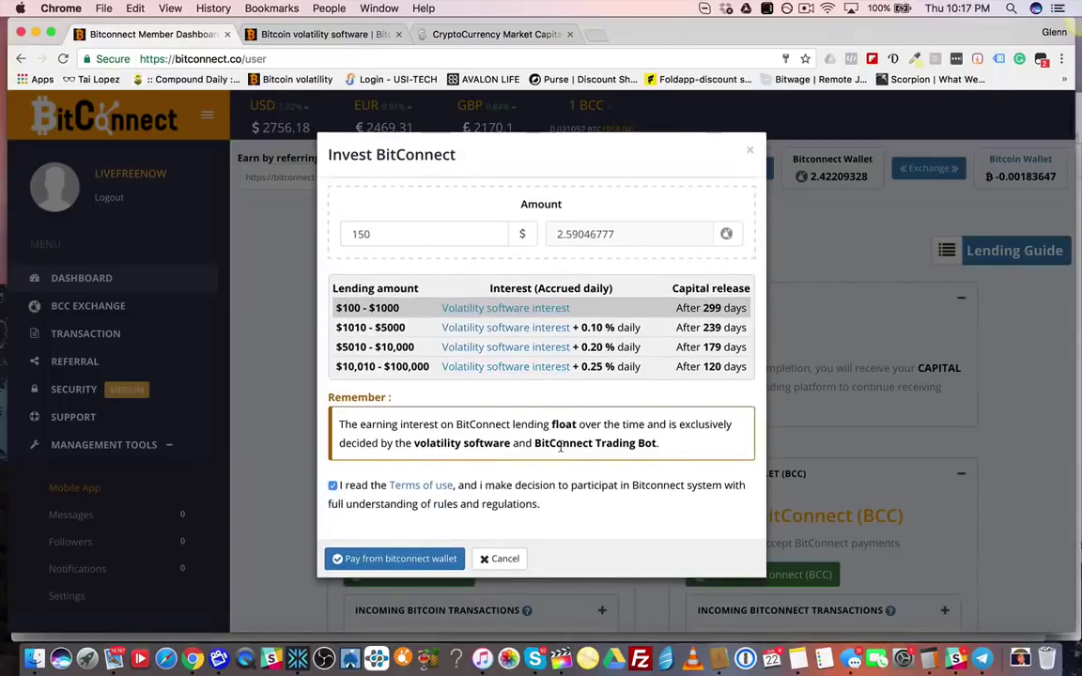
scroll(560, 442, up, 2)
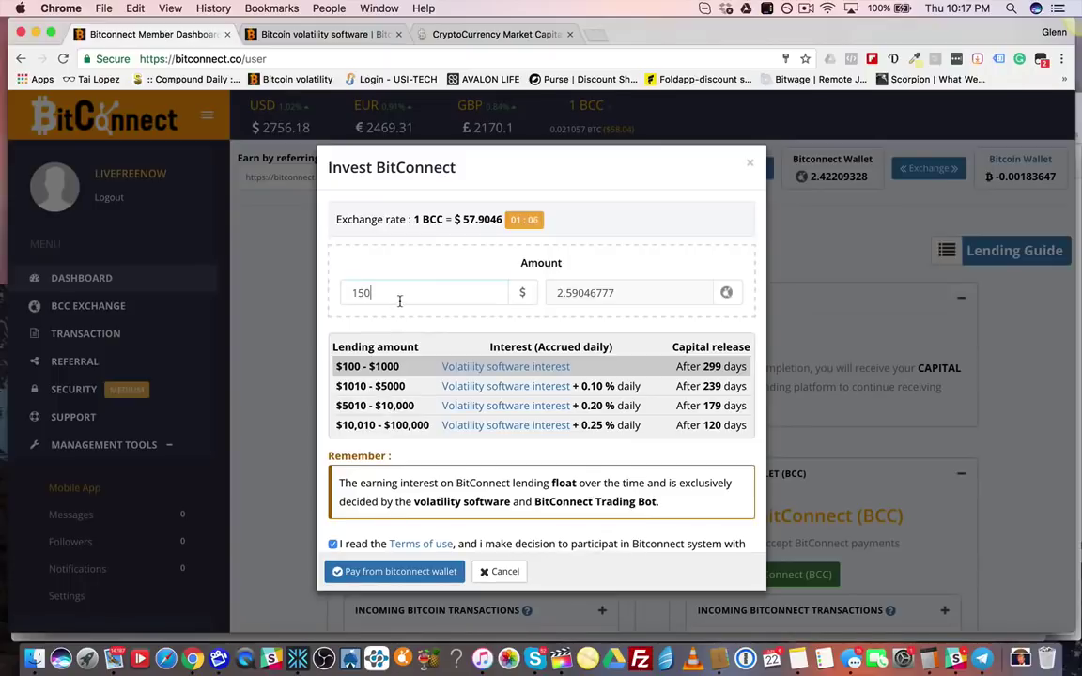
Try replacing the lending amount with 130 dollars and with 135 dollars.
drag(398, 300, 324, 292)
text(130)
key(BackSpace)
key(BackSpace)
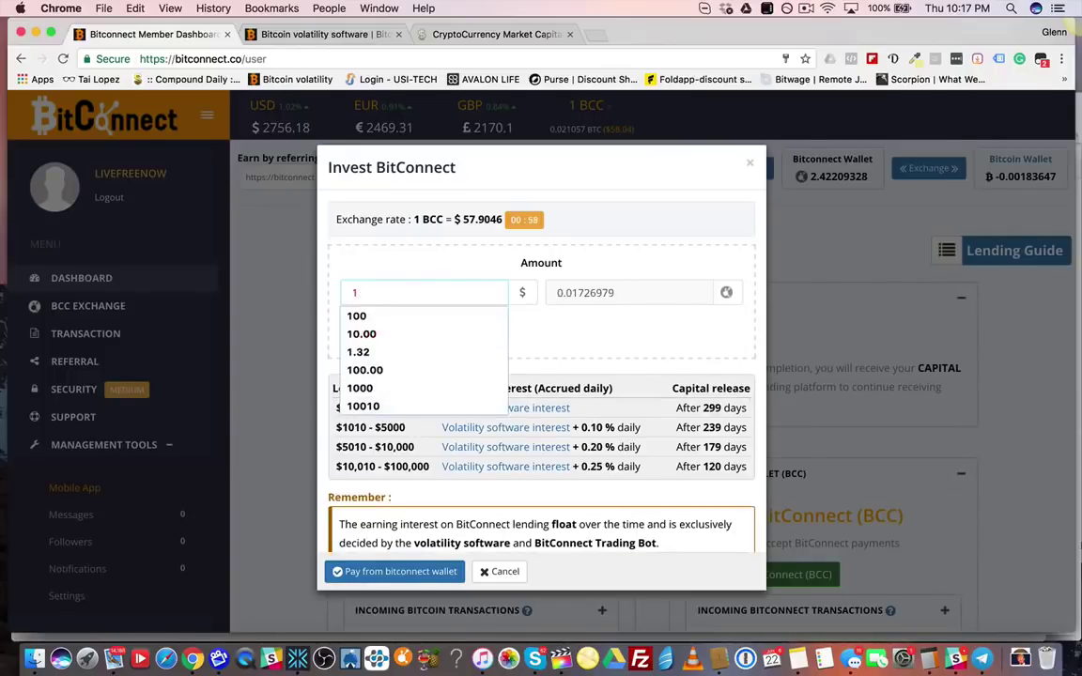
text(35)
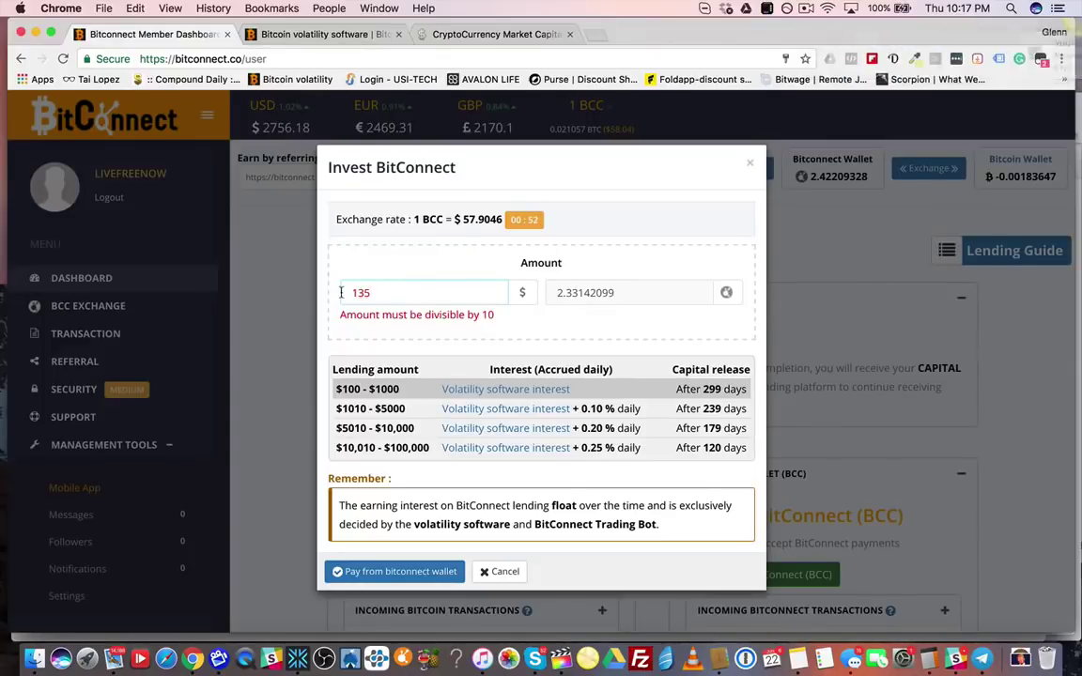
Set the lending amount to 140 dollars.
key(BackSpace)
key(BackSpace)
text(40)
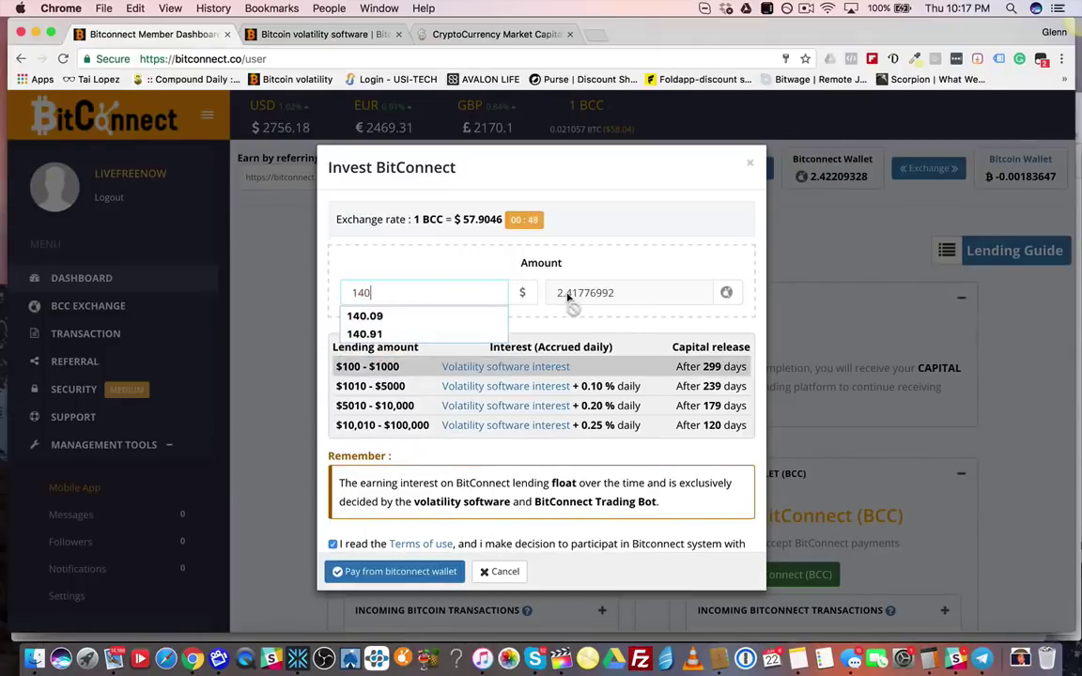
click(448, 272)
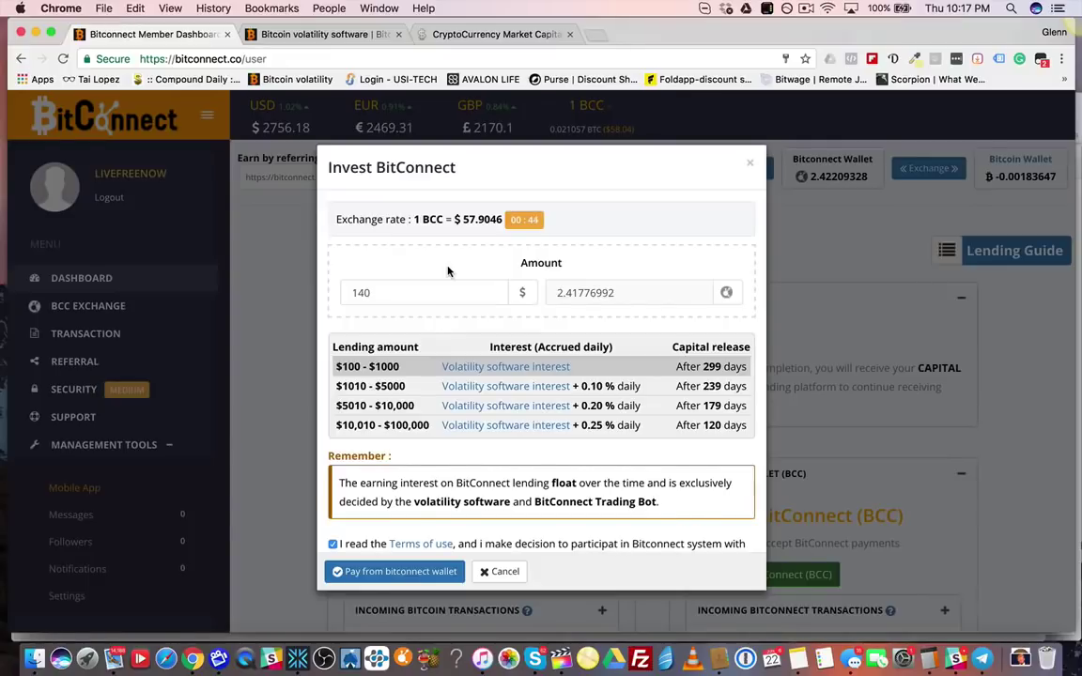
Review the $100 - $1000 tier's capital release term and the interest note, and submit the loan for payment from the BitConnect wallet.
double_click(358, 292)
drag(748, 368, 692, 367)
scroll(412, 429, down, 2)
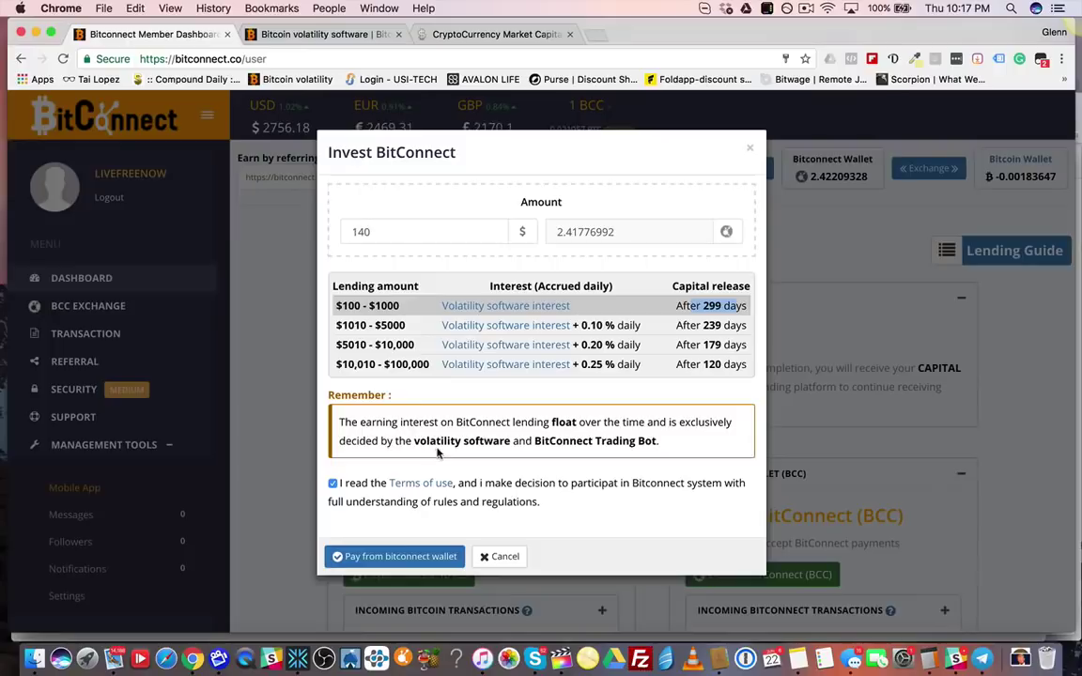
drag(415, 441, 511, 443)
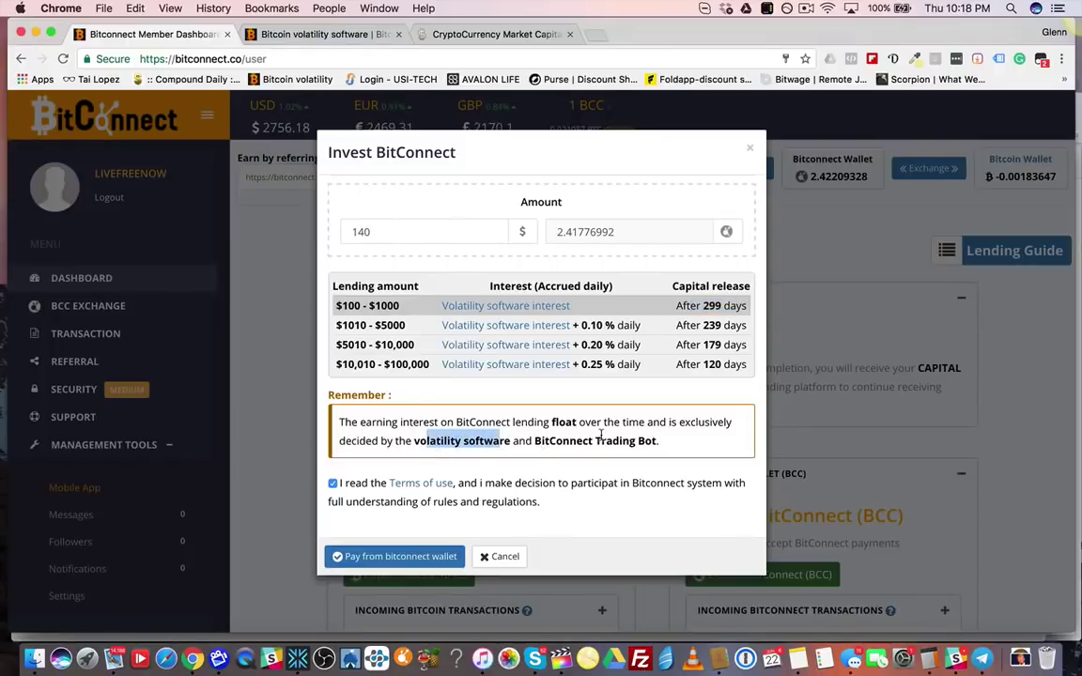
drag(602, 441, 656, 441)
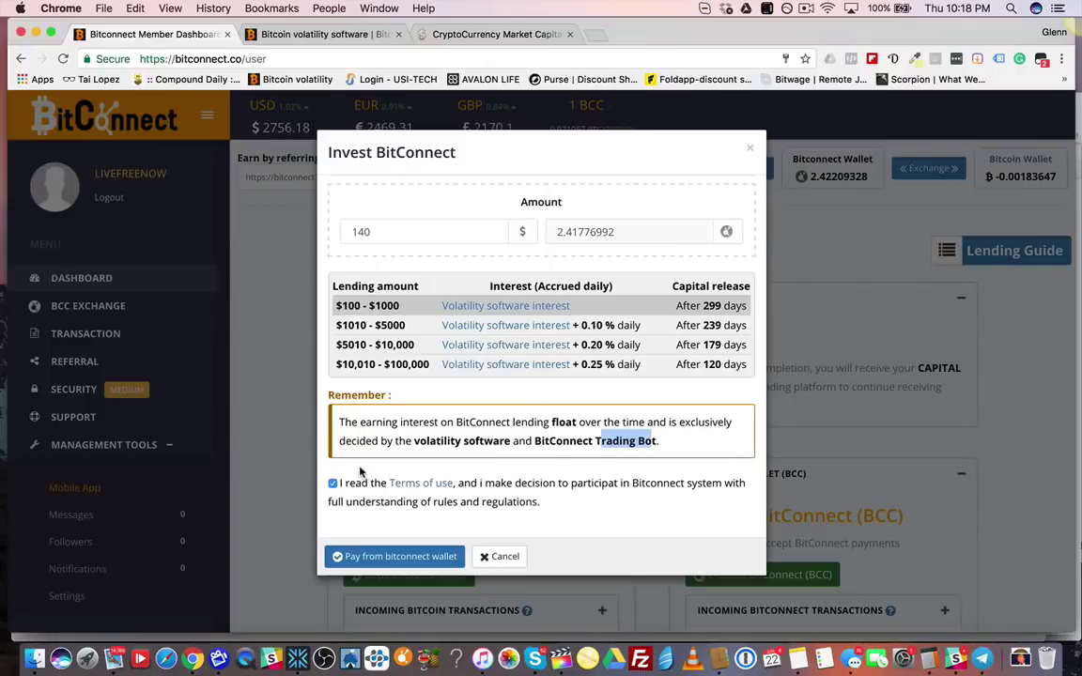
click(424, 557)
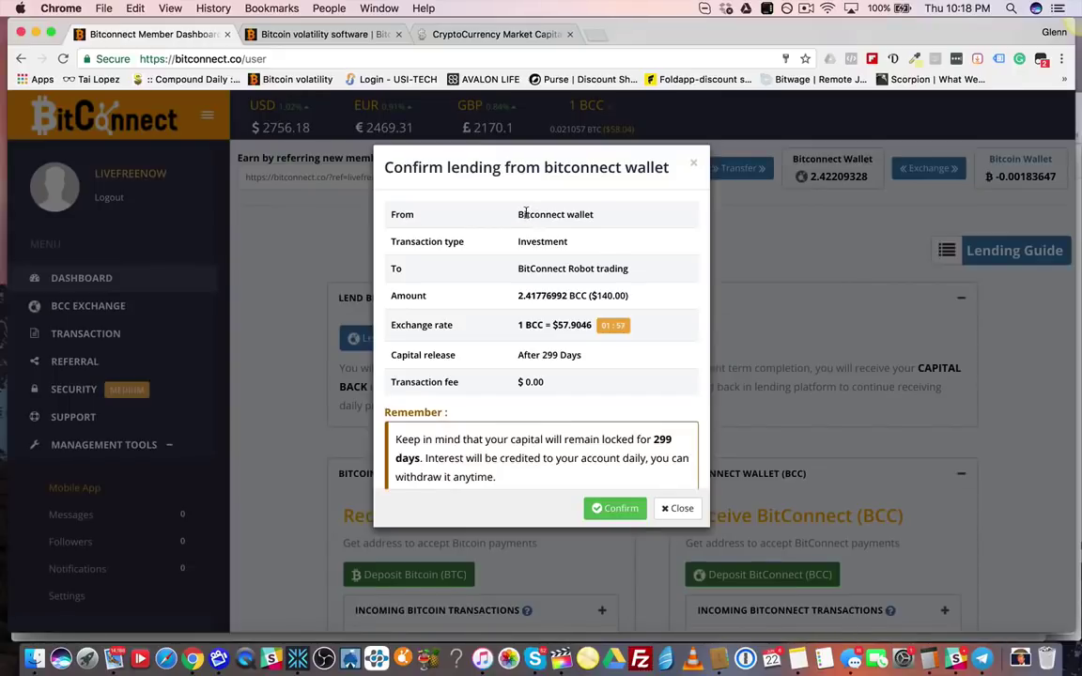
Review the lending transaction's details and the capital lock note, confirm the $140 loan, and close the confirmation dialog.
drag(525, 213, 583, 214)
drag(536, 245, 582, 248)
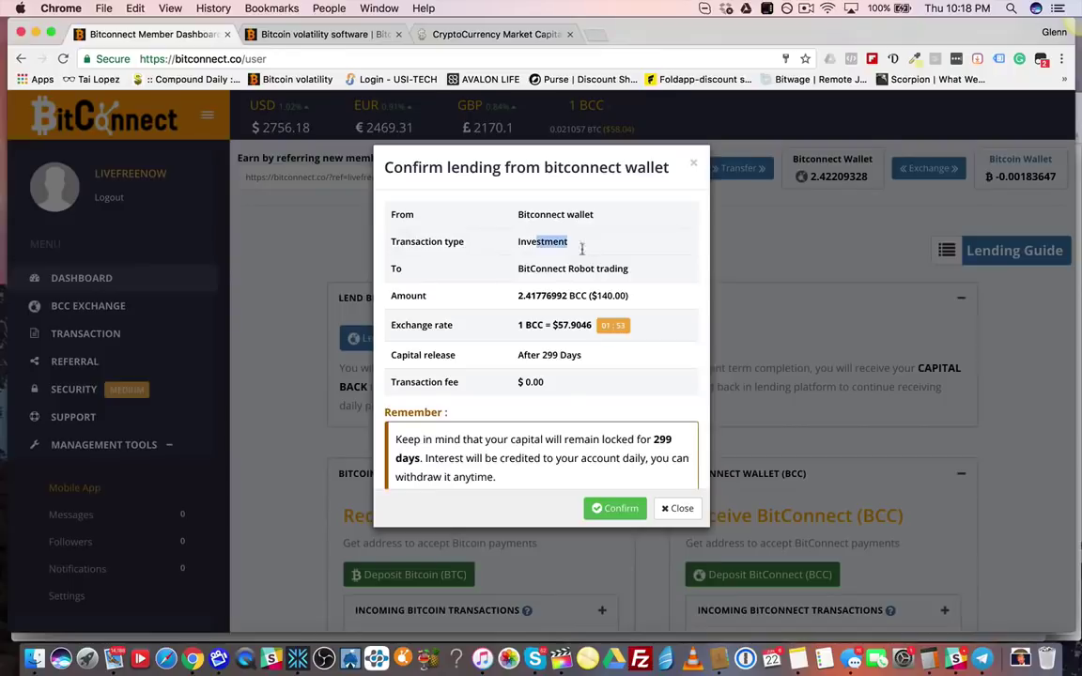
drag(517, 270, 634, 271)
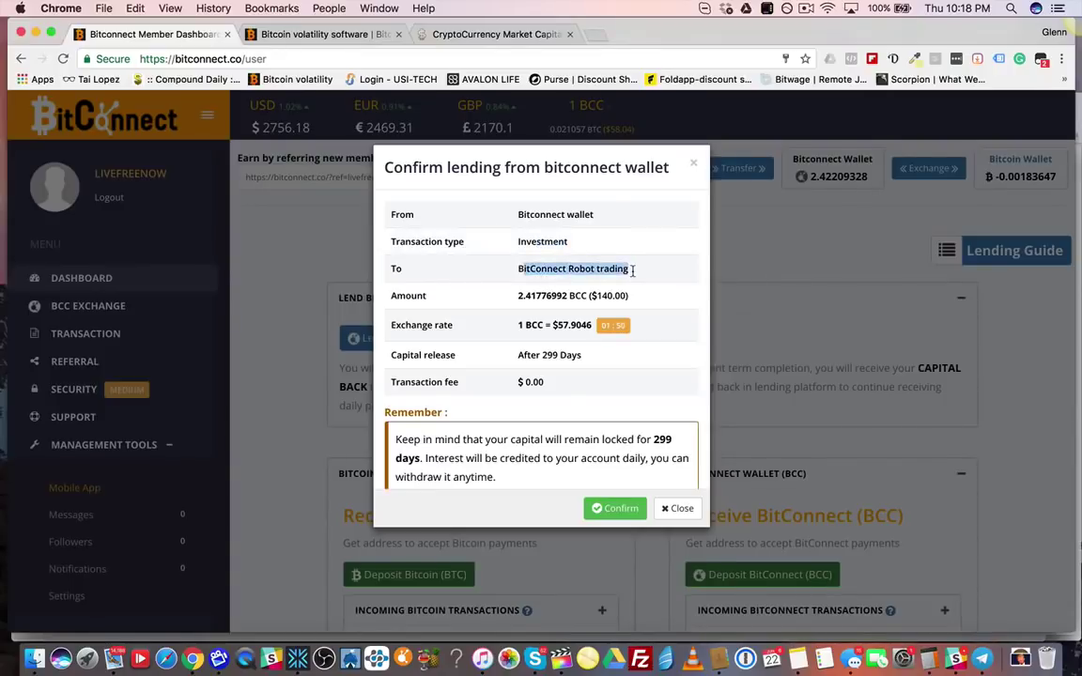
click(518, 298)
drag(518, 298, 629, 295)
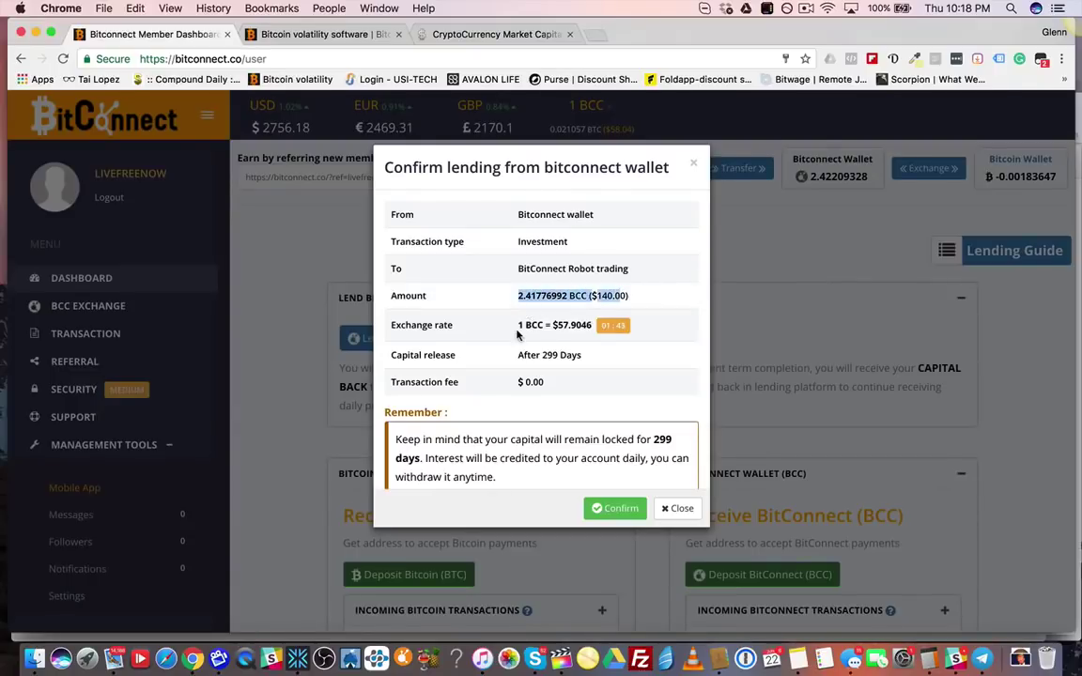
drag(517, 355, 585, 355)
scroll(564, 358, down, 3)
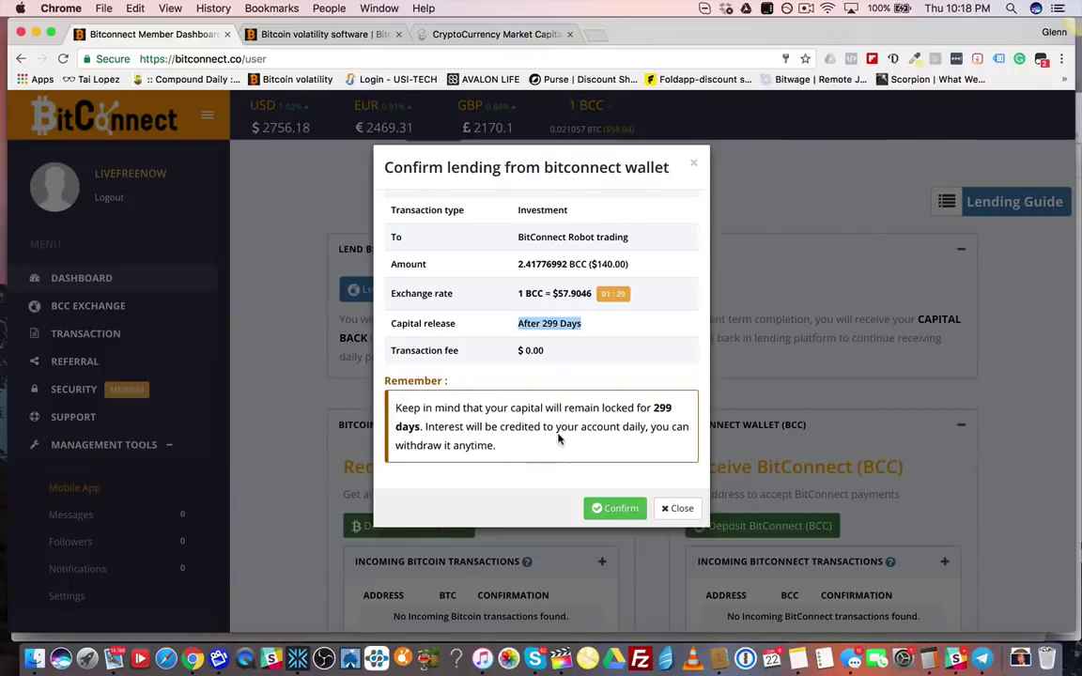
drag(651, 430, 580, 431)
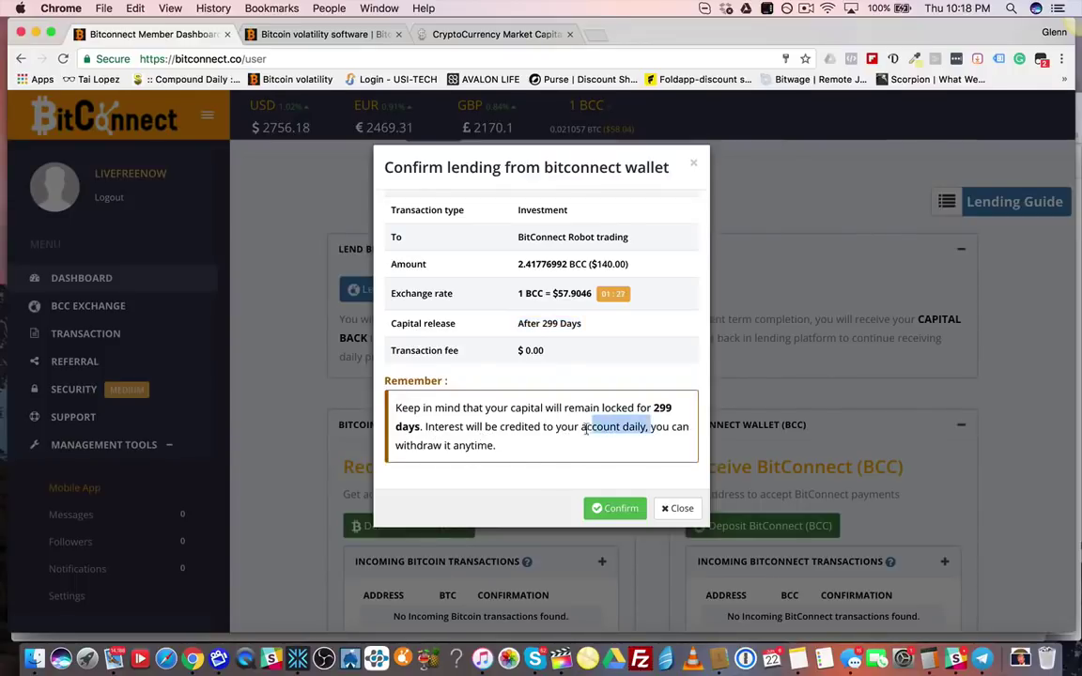
click(624, 510)
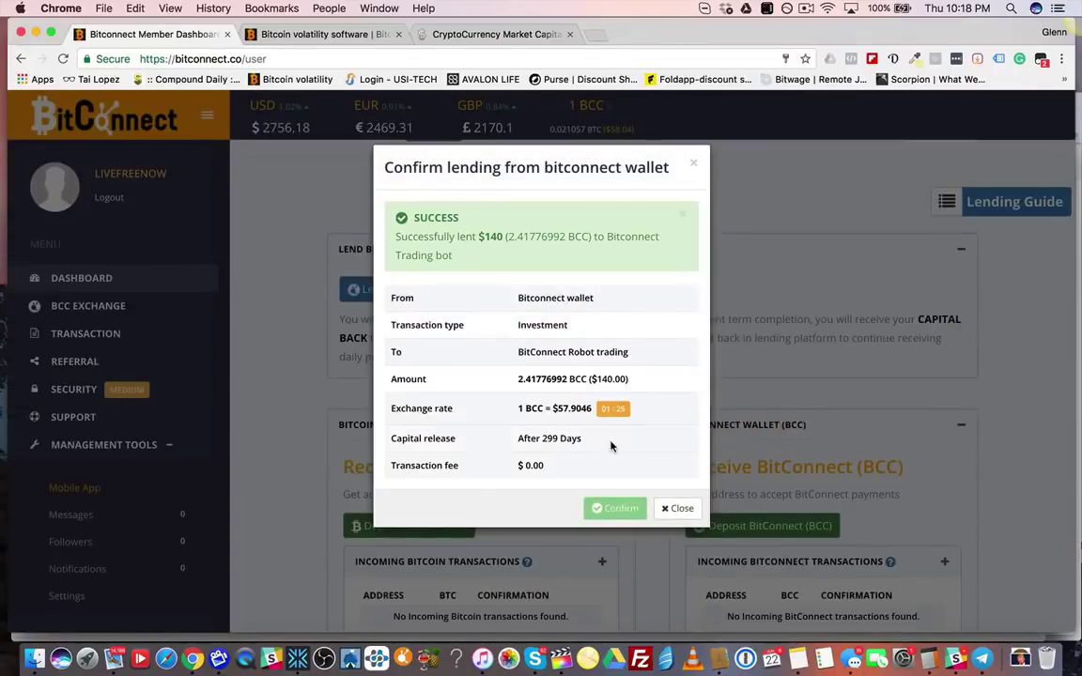
click(679, 509)
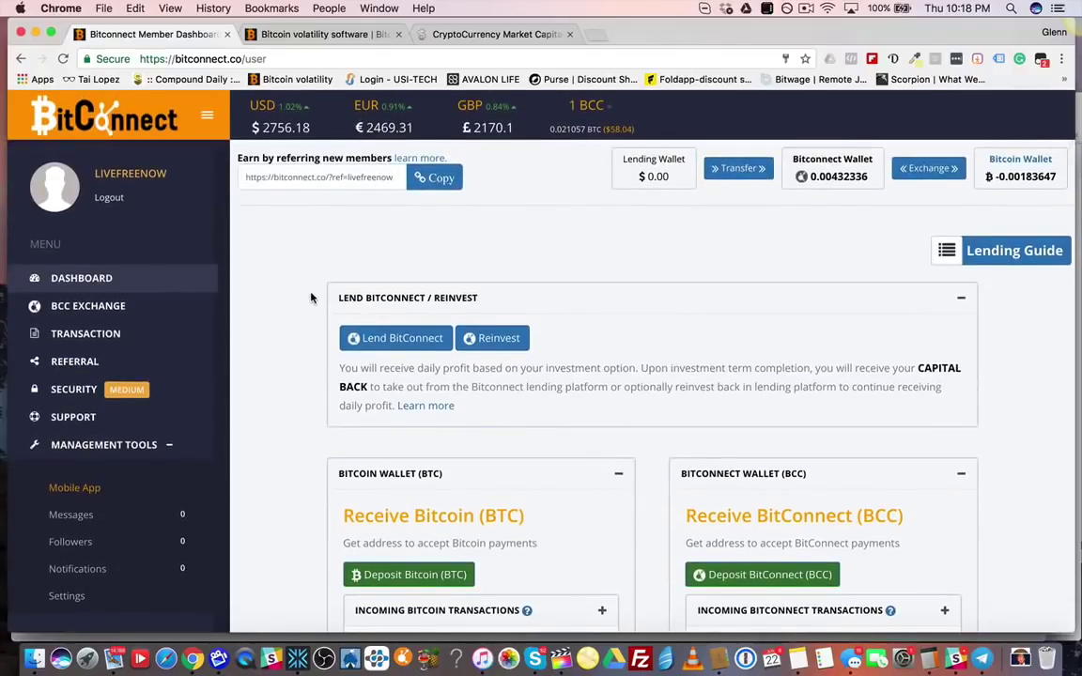
Reload the dashboard and check the total investment and the newest completed payment in the lending history.
scroll(587, 326, down, 5)
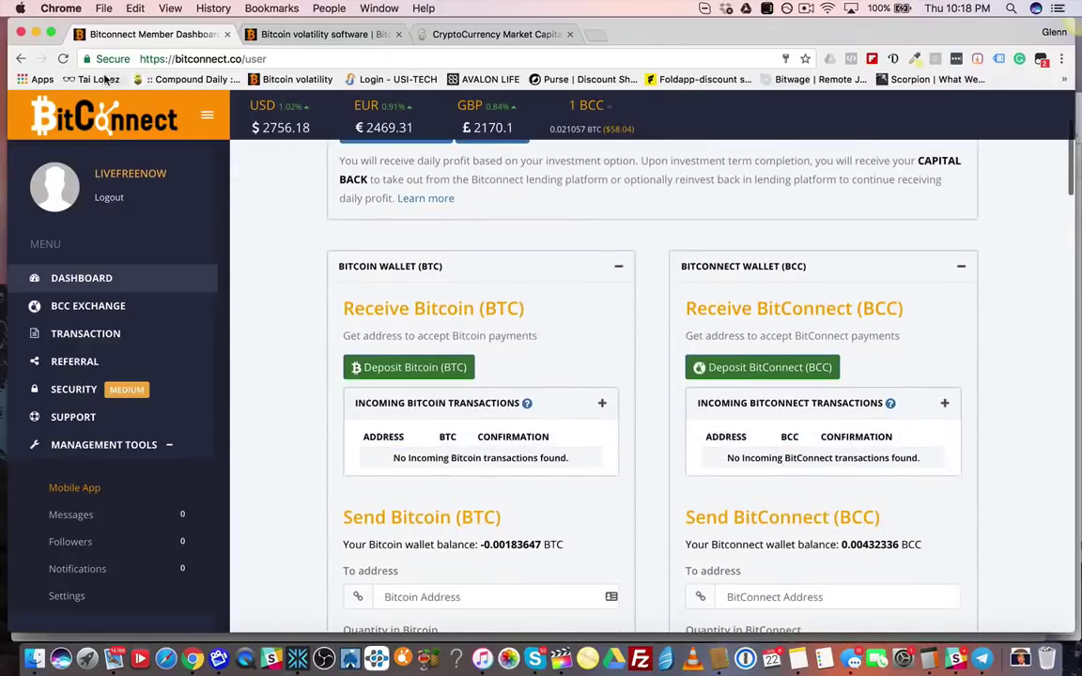
click(63, 59)
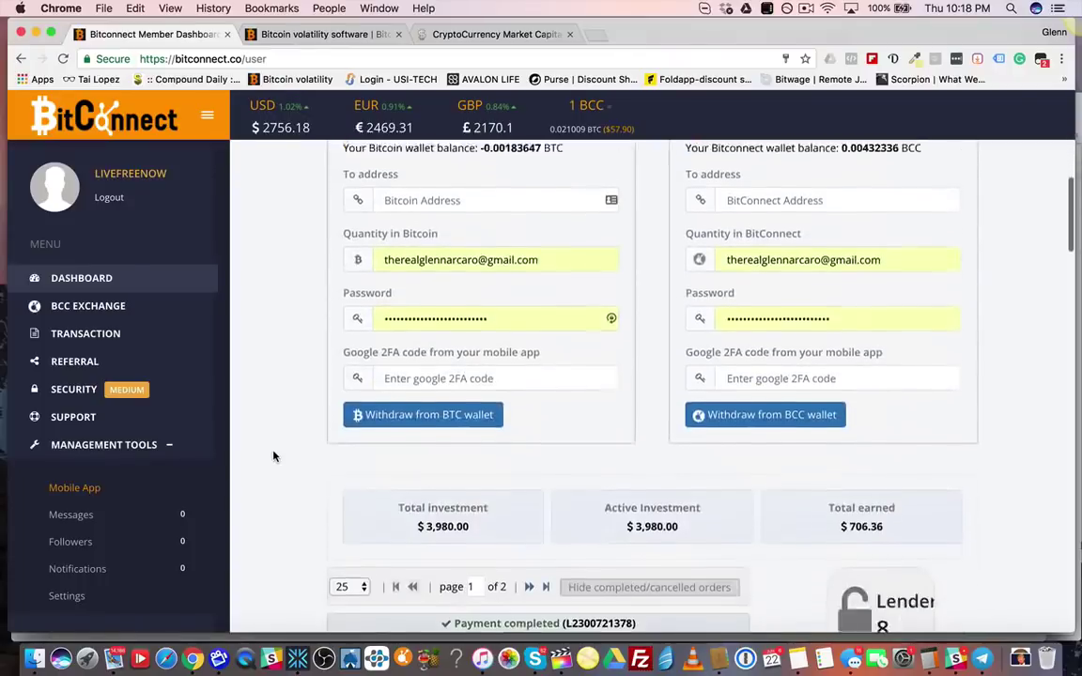
scroll(273, 456, down, 5)
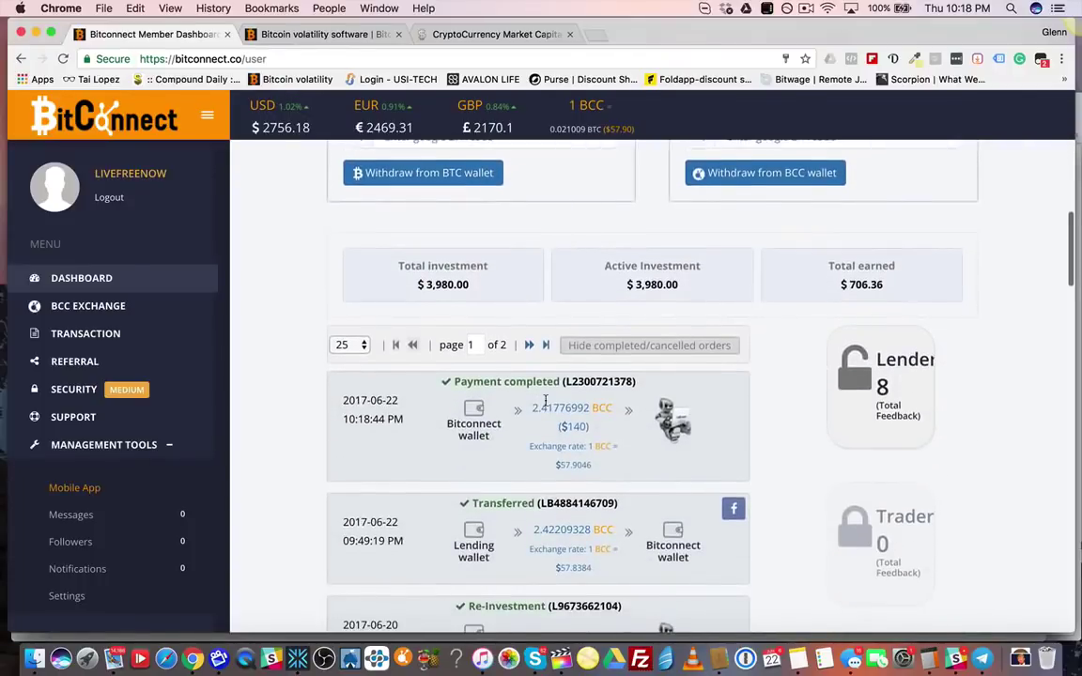
drag(487, 286, 423, 284)
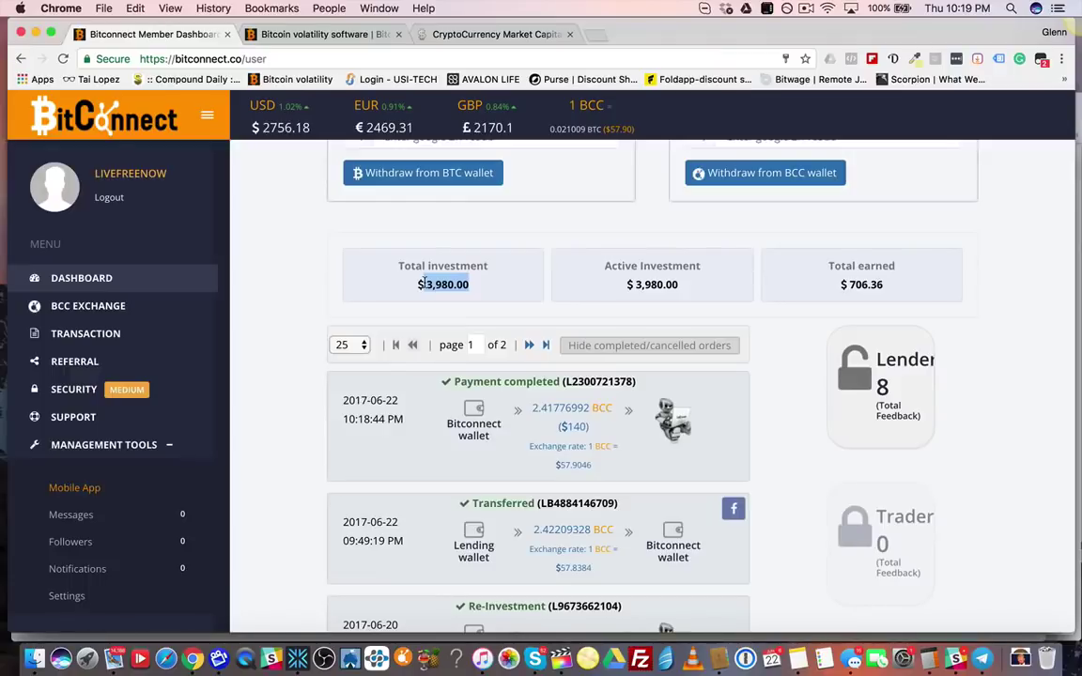
click(537, 383)
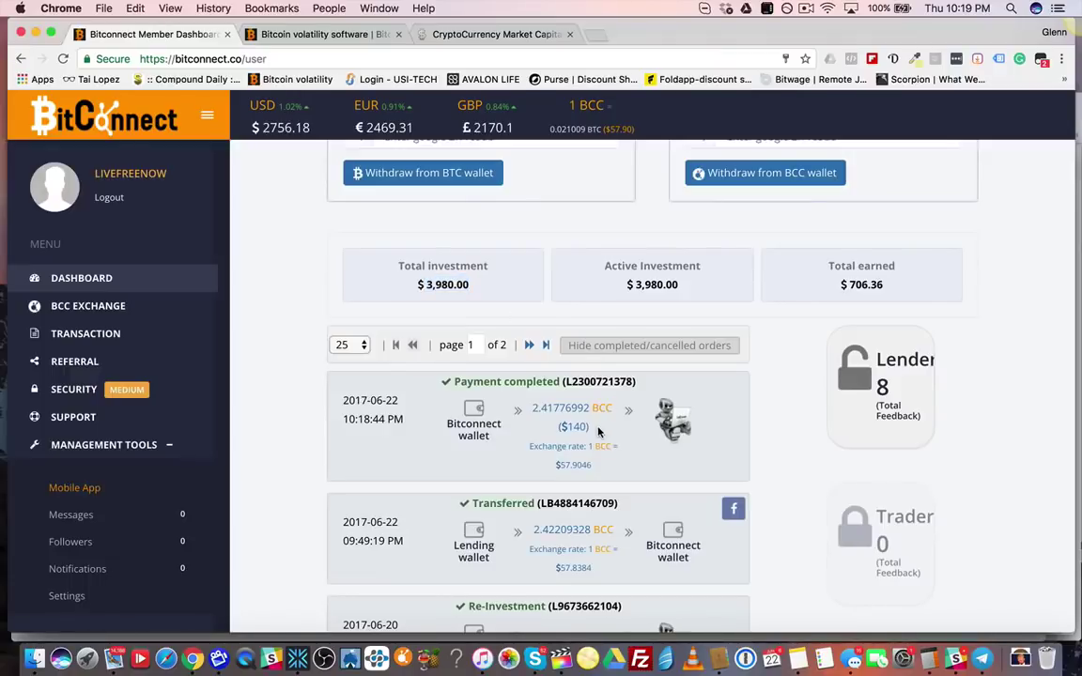
drag(591, 427, 596, 471)
Check the active investment and total earned figures above the lending history.
click(689, 293)
drag(680, 287, 629, 290)
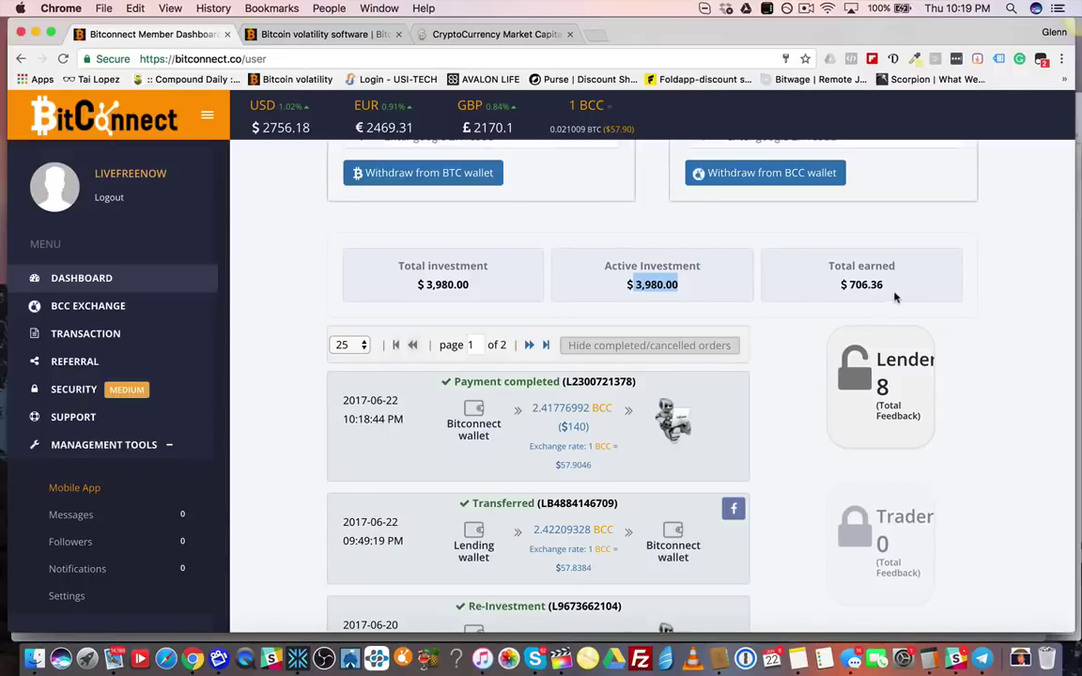
drag(895, 288, 848, 285)
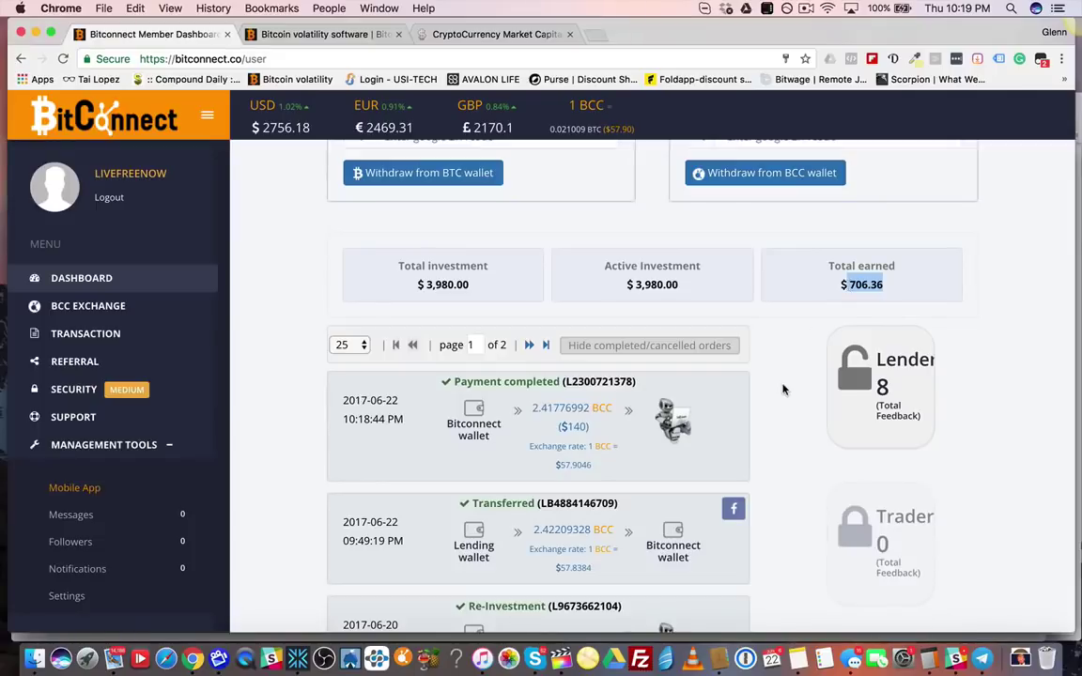
click(853, 307)
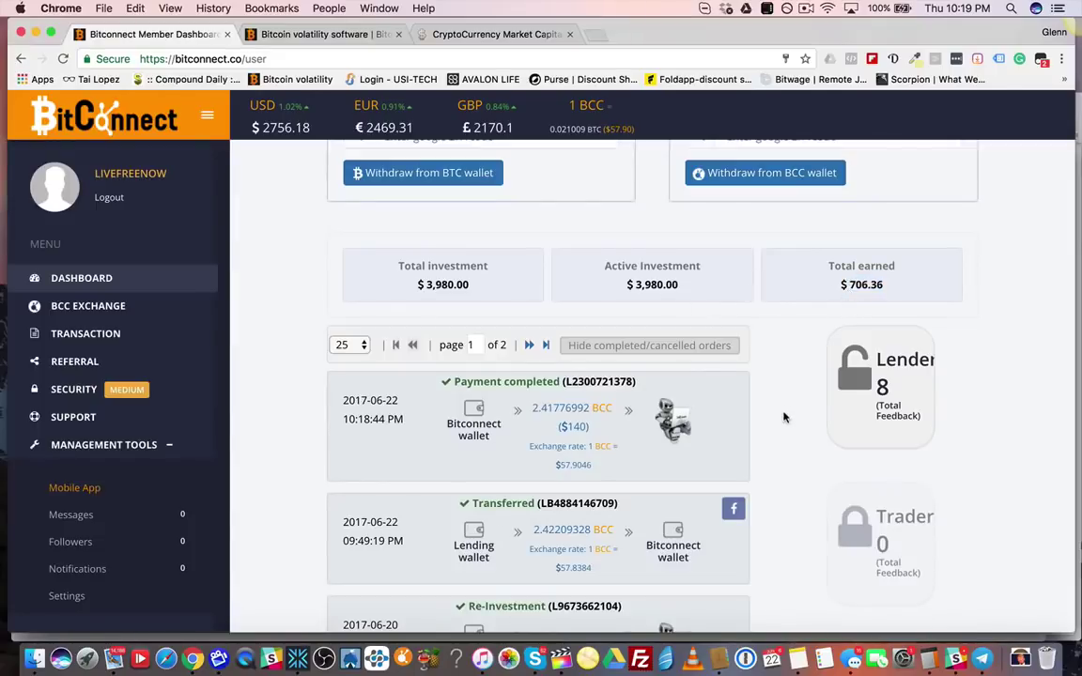
Look through the past transfers and re-investments in the lending history, and return to the investment totals.
scroll(784, 417, down, 5)
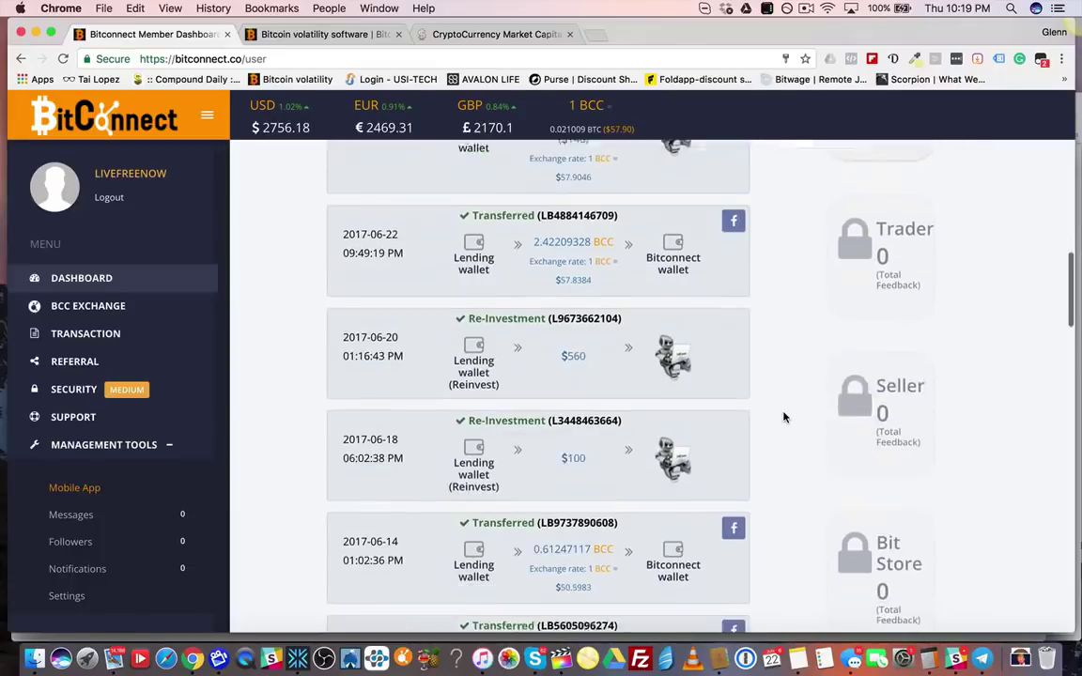
scroll(783, 415, up, 5)
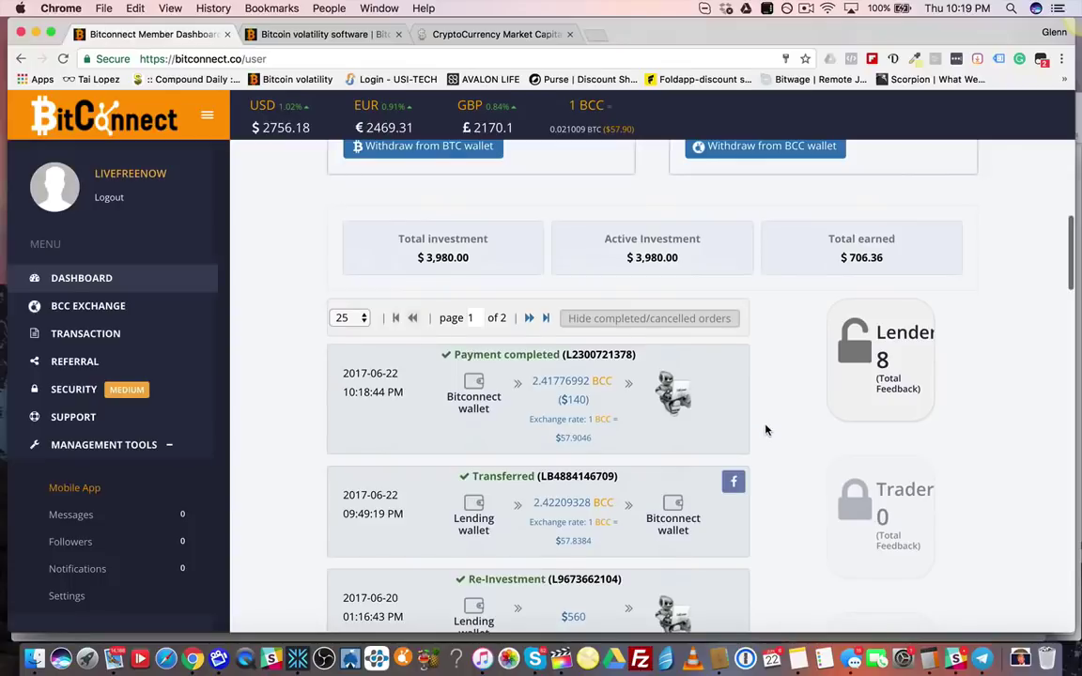
scroll(763, 411, down, 10)
scroll(765, 430, down, 6)
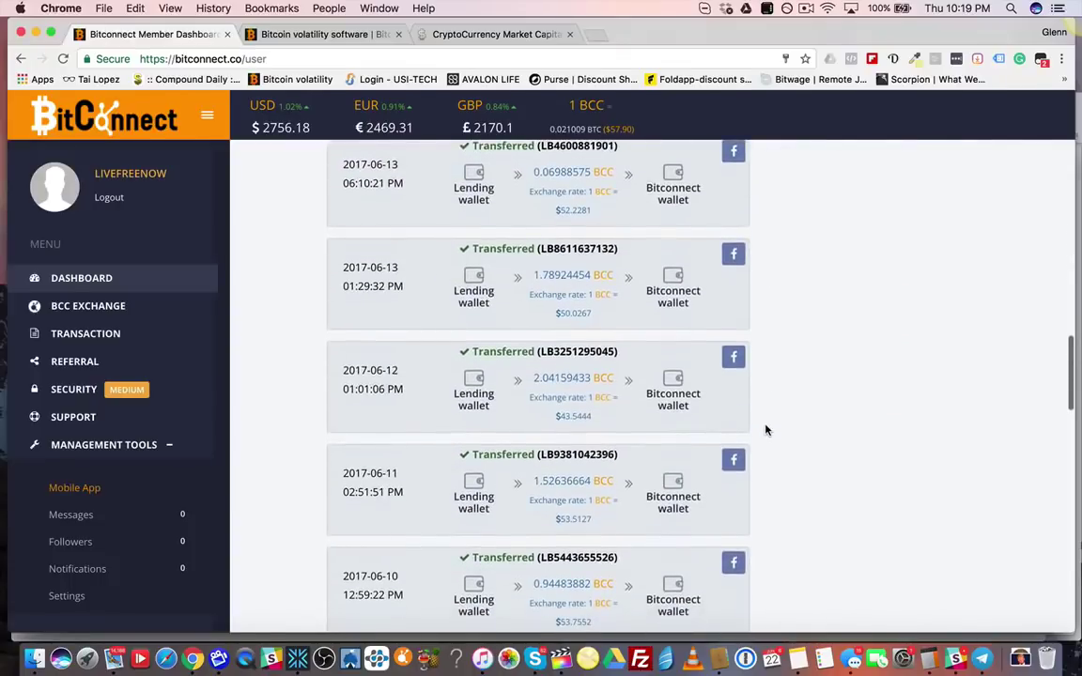
scroll(766, 430, down, 8)
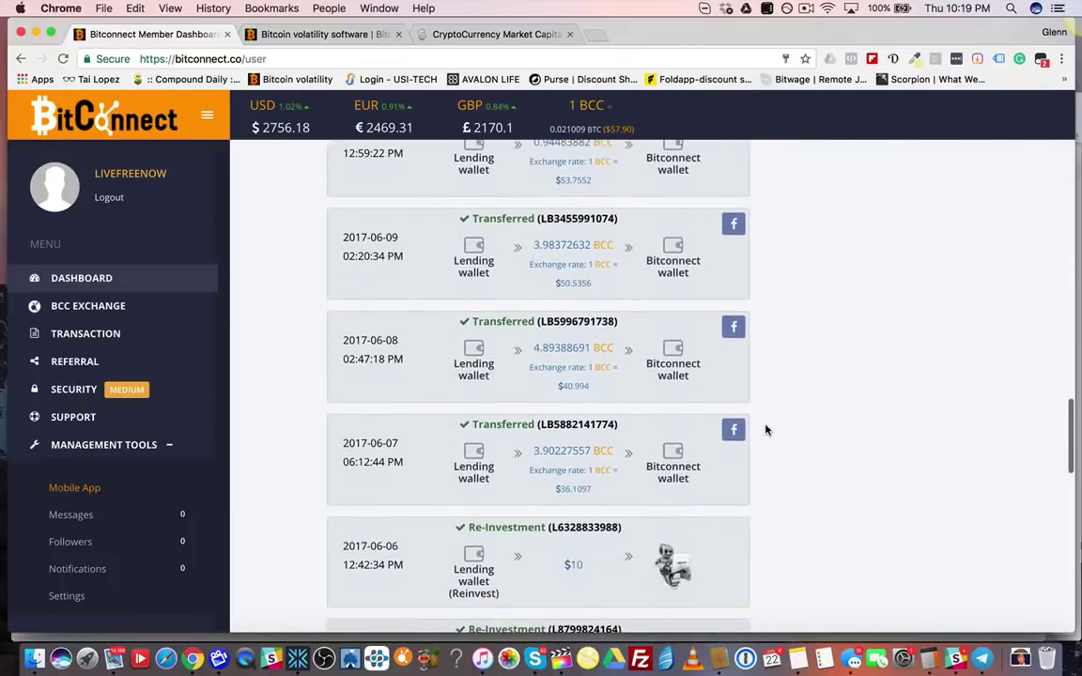
scroll(765, 430, down, 1)
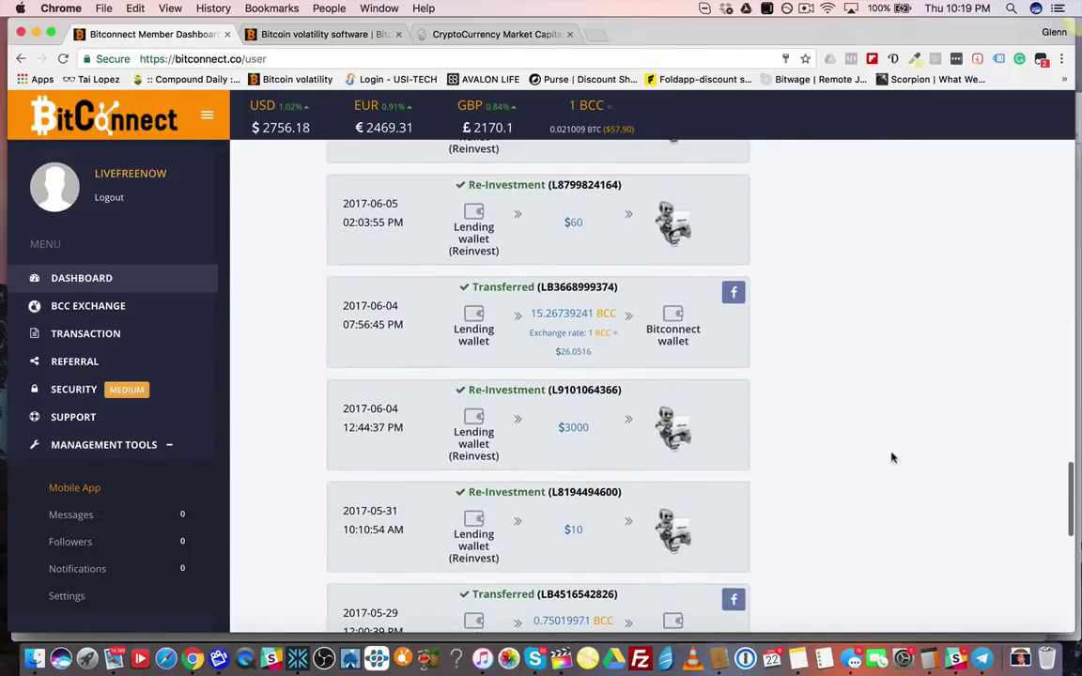
scroll(782, 434, up, 15)
scroll(785, 433, up, 8)
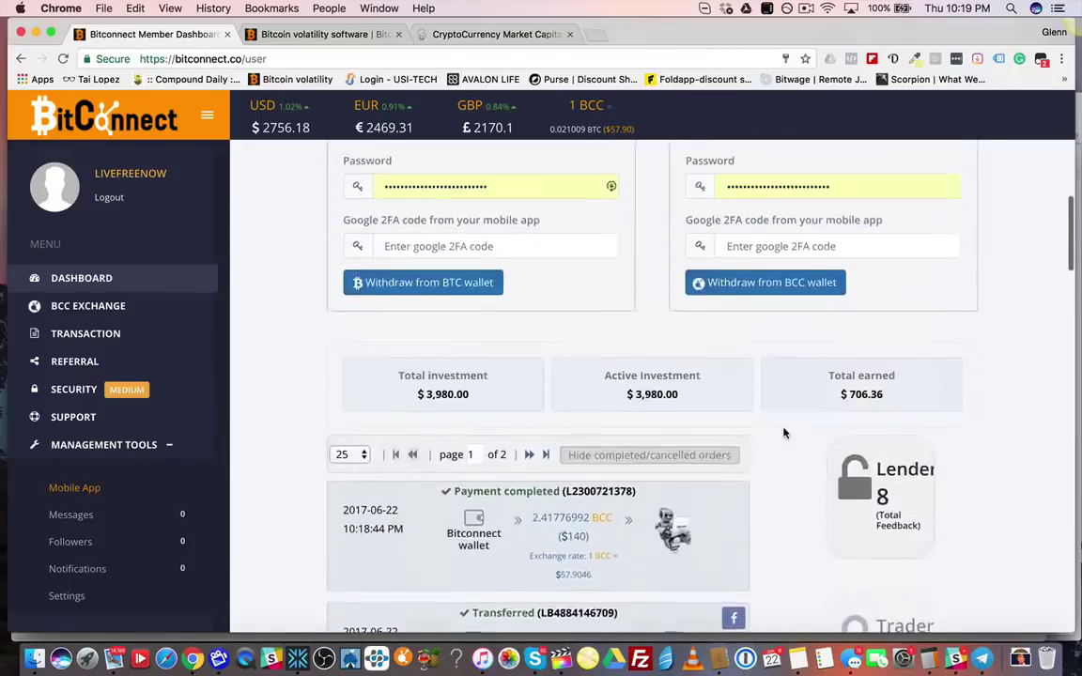
Check the total earned figure and open the transaction details to look through the BitConnect wallet's records.
scroll(783, 432, down, 3)
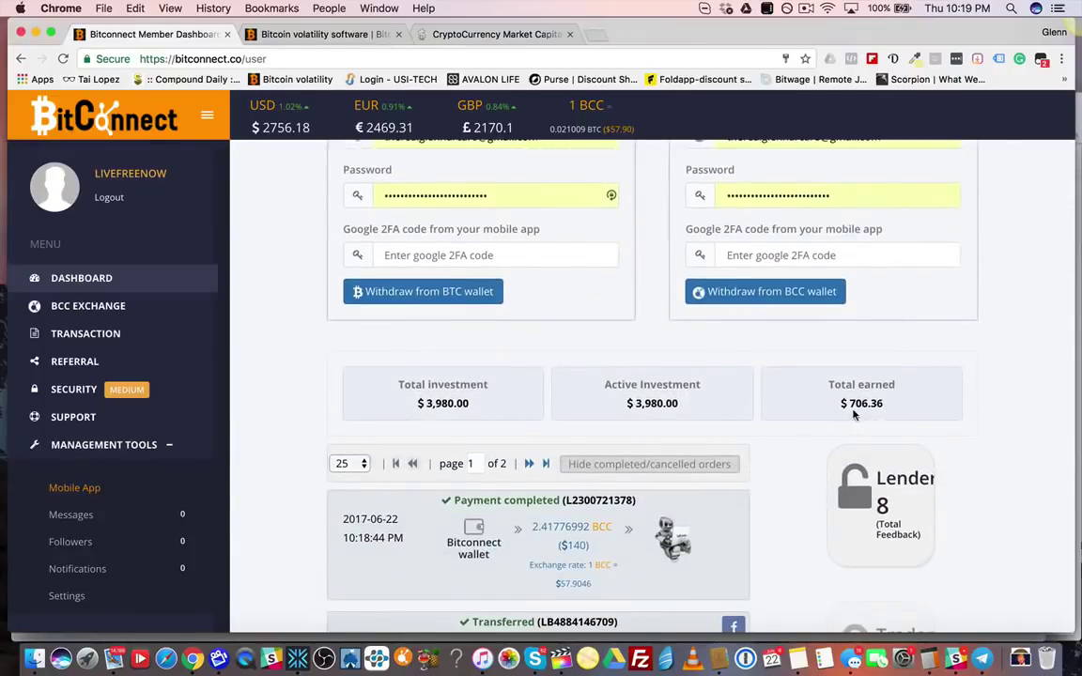
scroll(858, 405, up, 3)
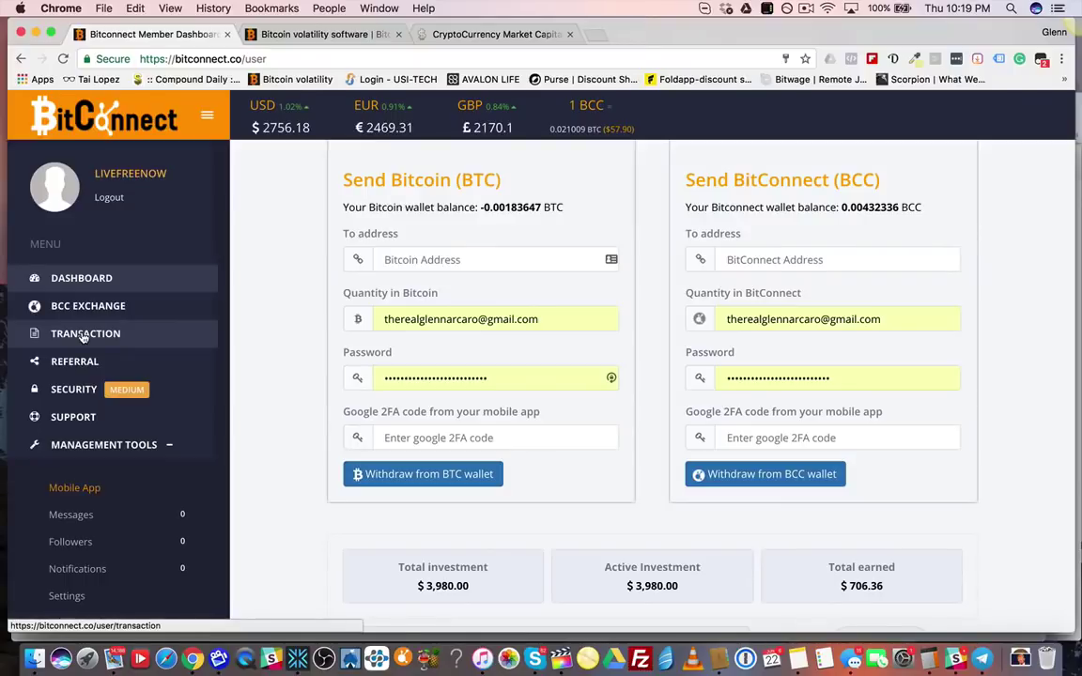
click(83, 335)
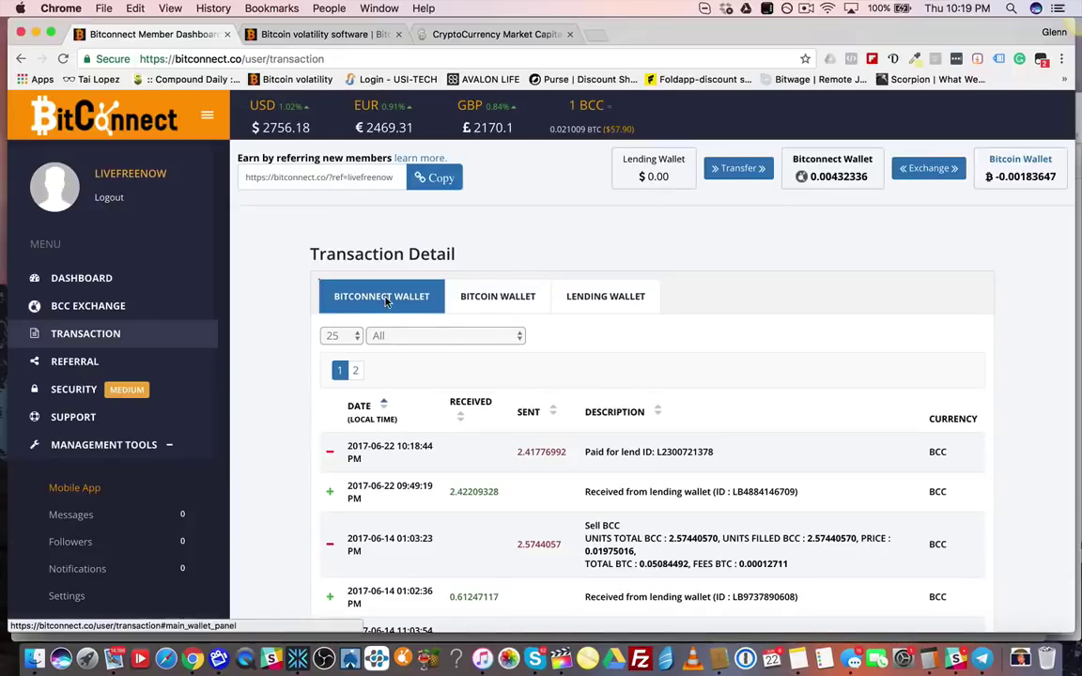
drag(383, 251, 457, 253)
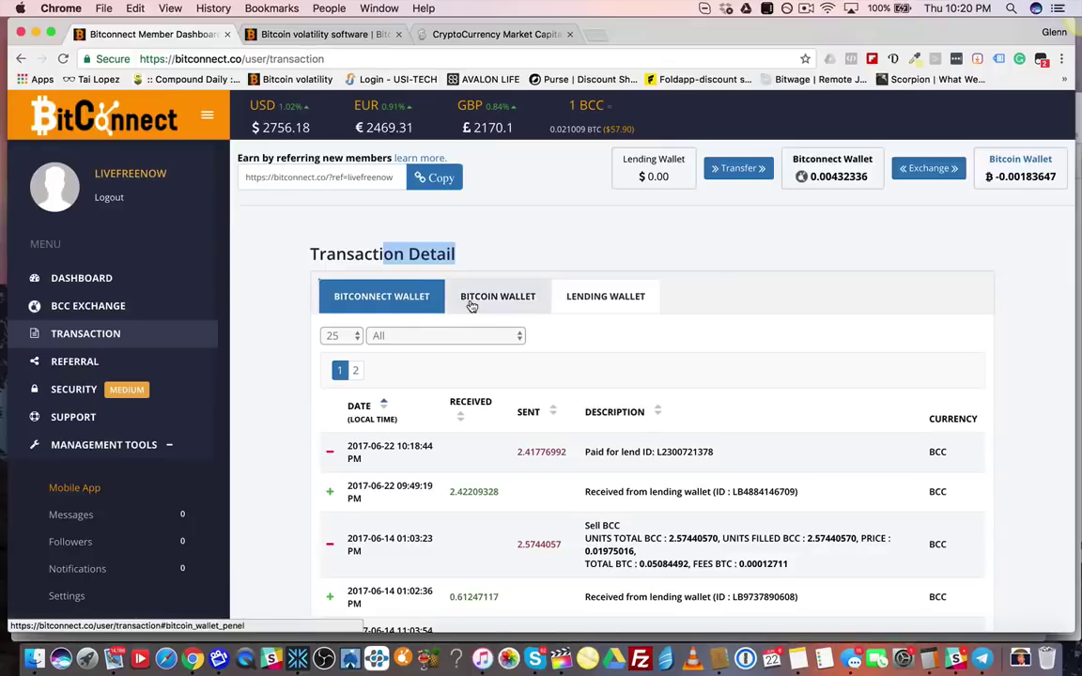
scroll(495, 406, down, 3)
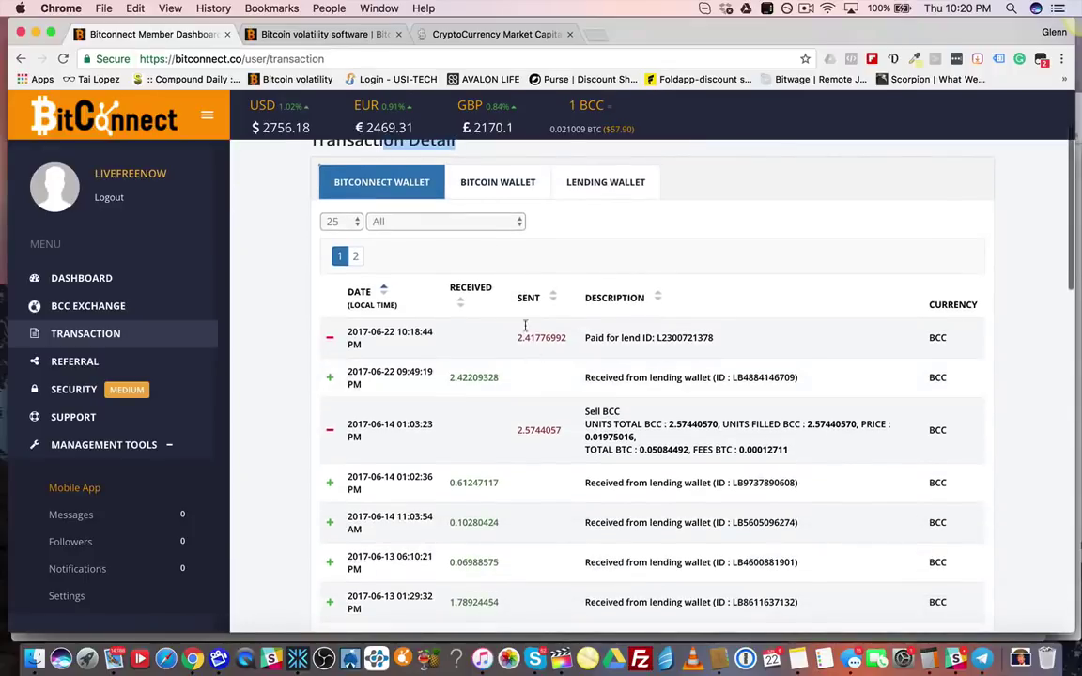
View the Bitcoin wallet's transactions and look through the profit entries of the lending wallet.
click(500, 182)
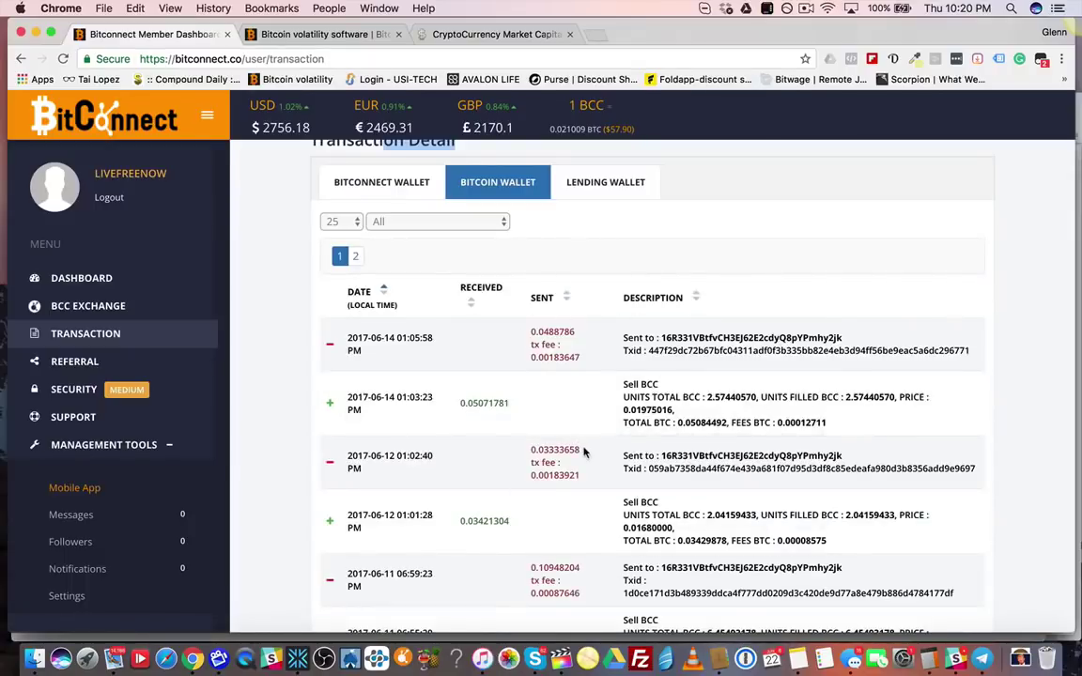
click(608, 193)
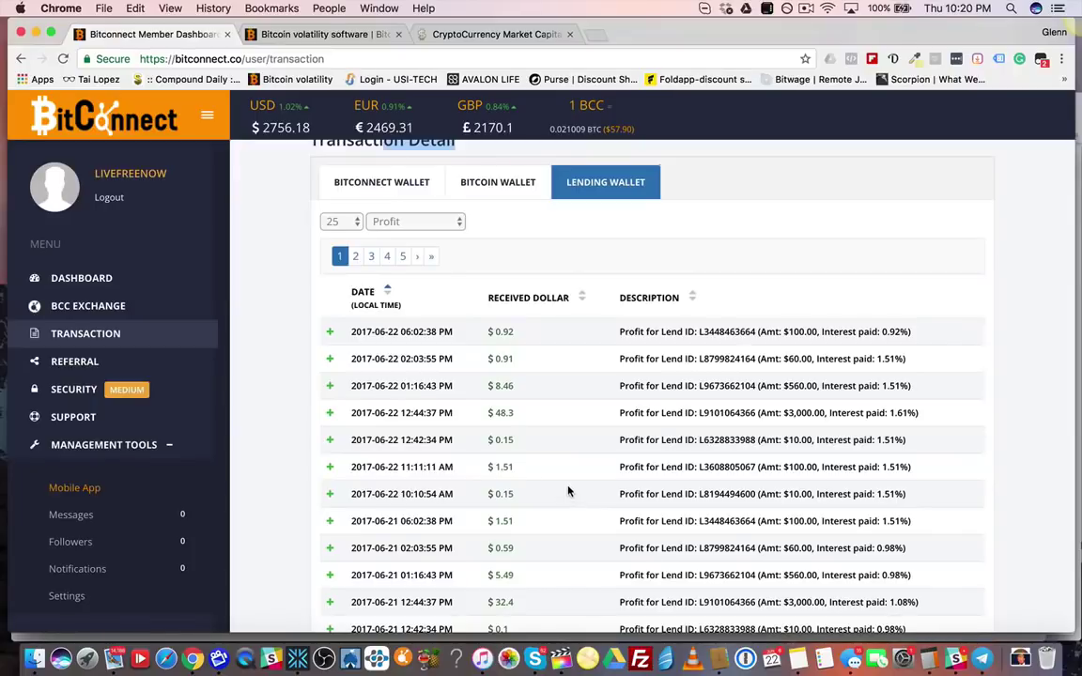
scroll(577, 404, down, 2)
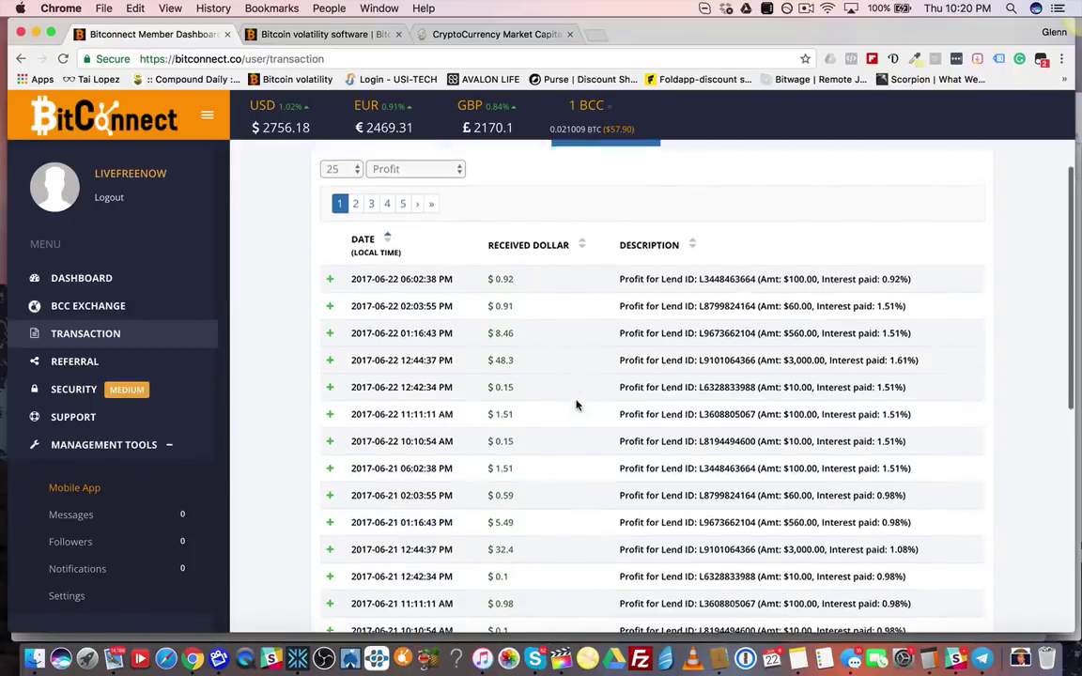
scroll(577, 405, down, 1)
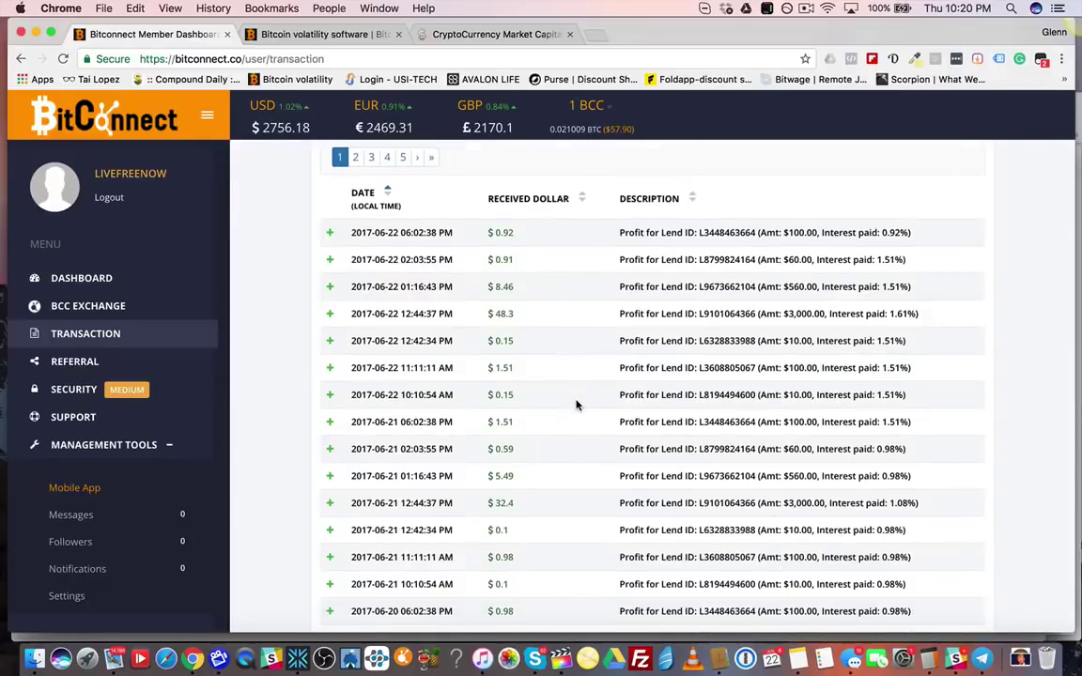
scroll(577, 404, up, 1)
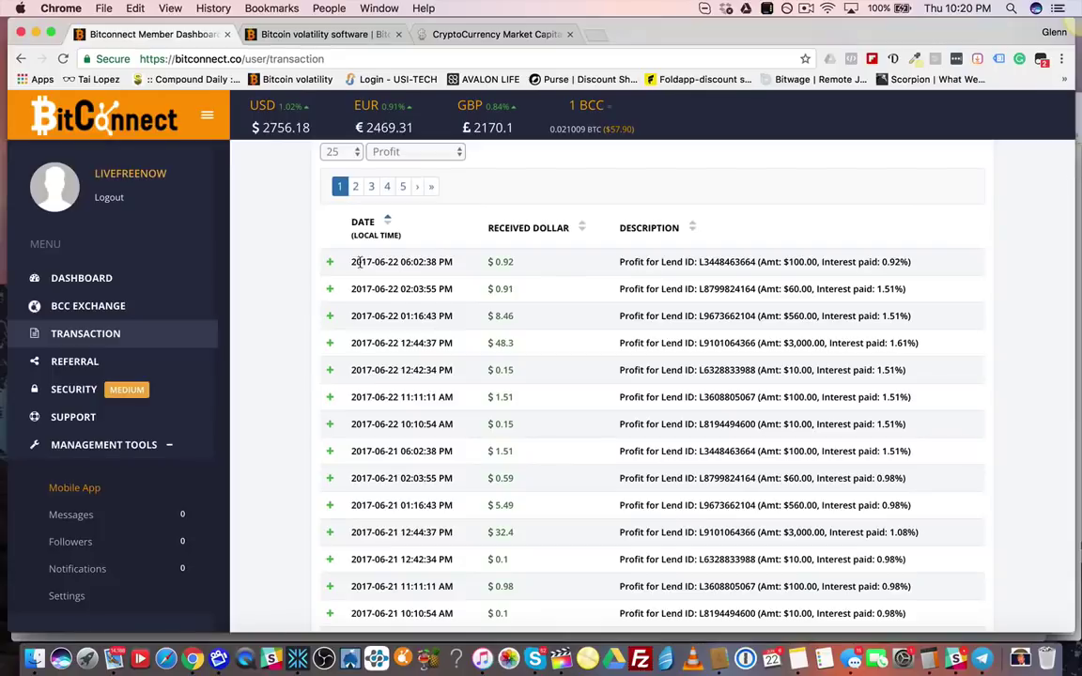
Highlight the 2017-06-22 profit entries in the lending wallet to examine that day's payouts, and clear the selection.
drag(360, 262, 933, 427)
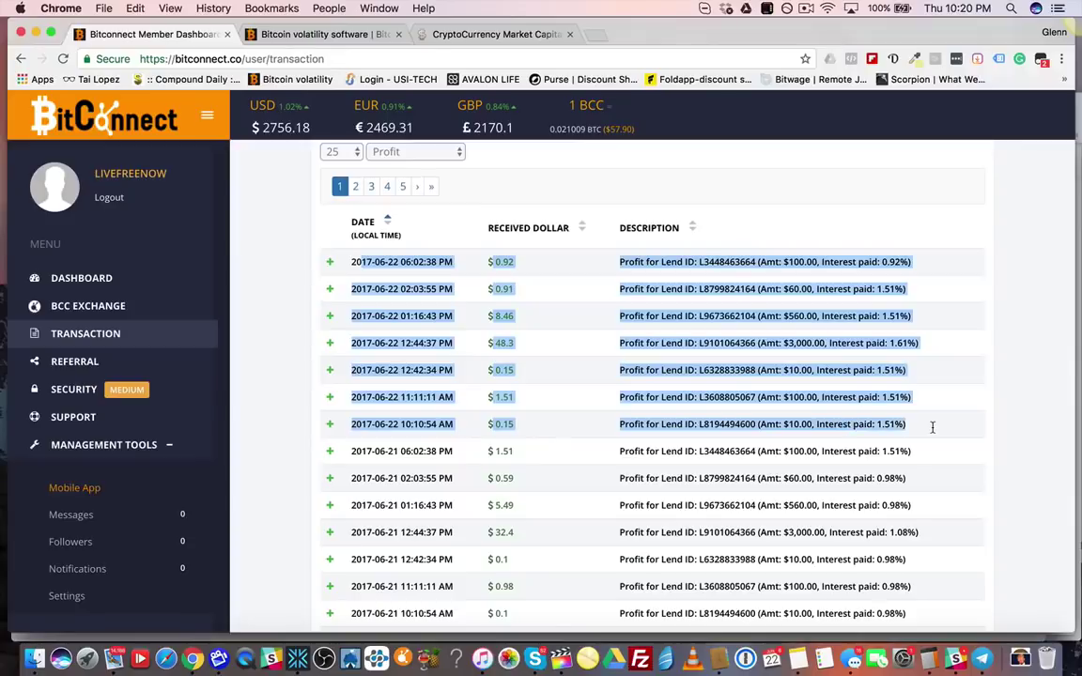
click(1002, 394)
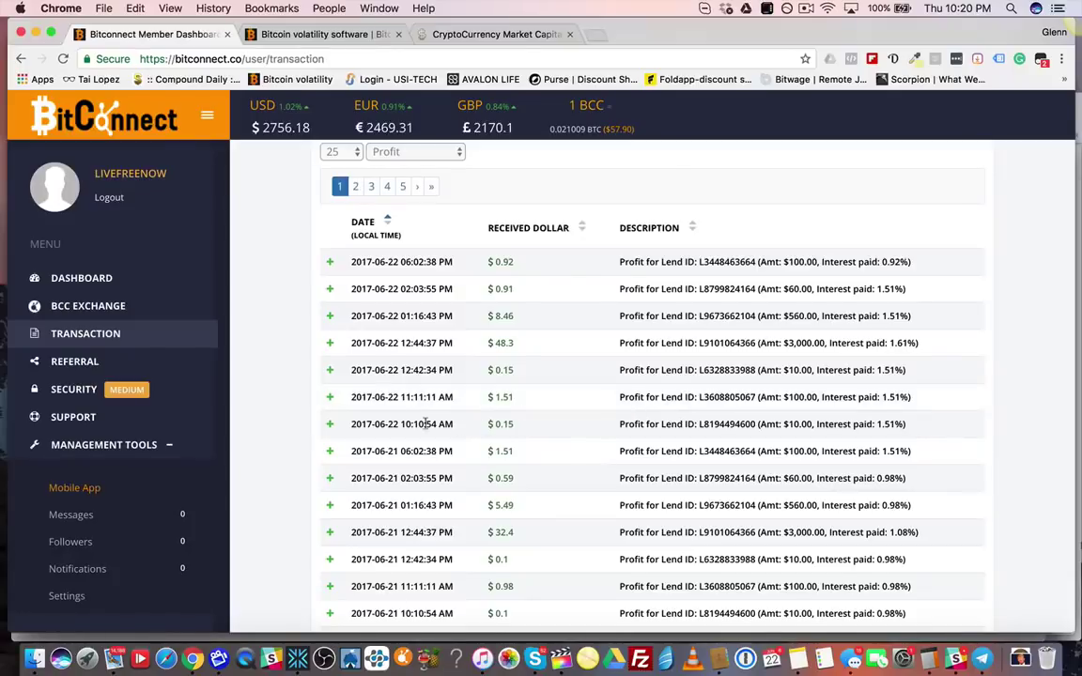
drag(350, 427, 375, 254)
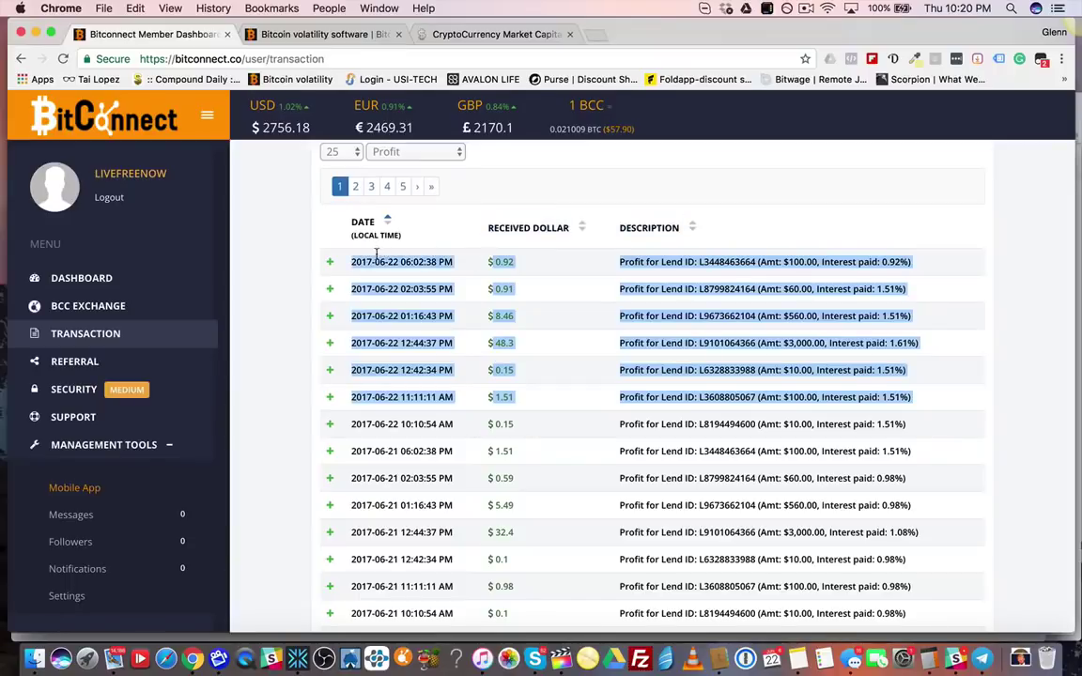
click(1003, 377)
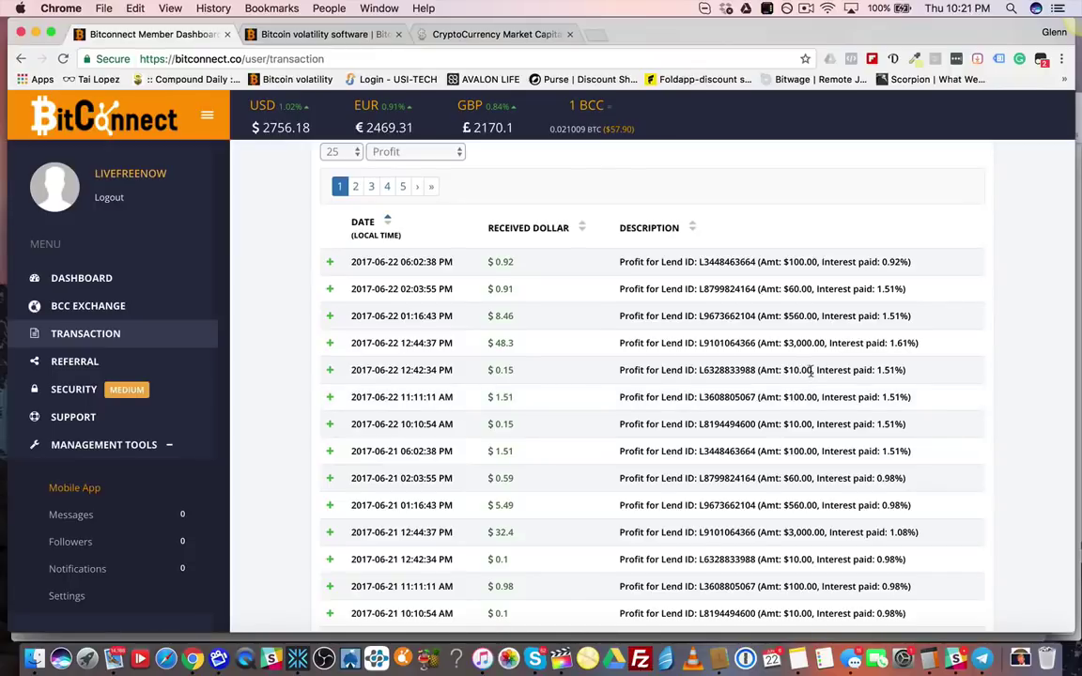
Compare the loan amount, daily payout and interest rate of the $3,000 and $560 loans.
drag(824, 344, 750, 349)
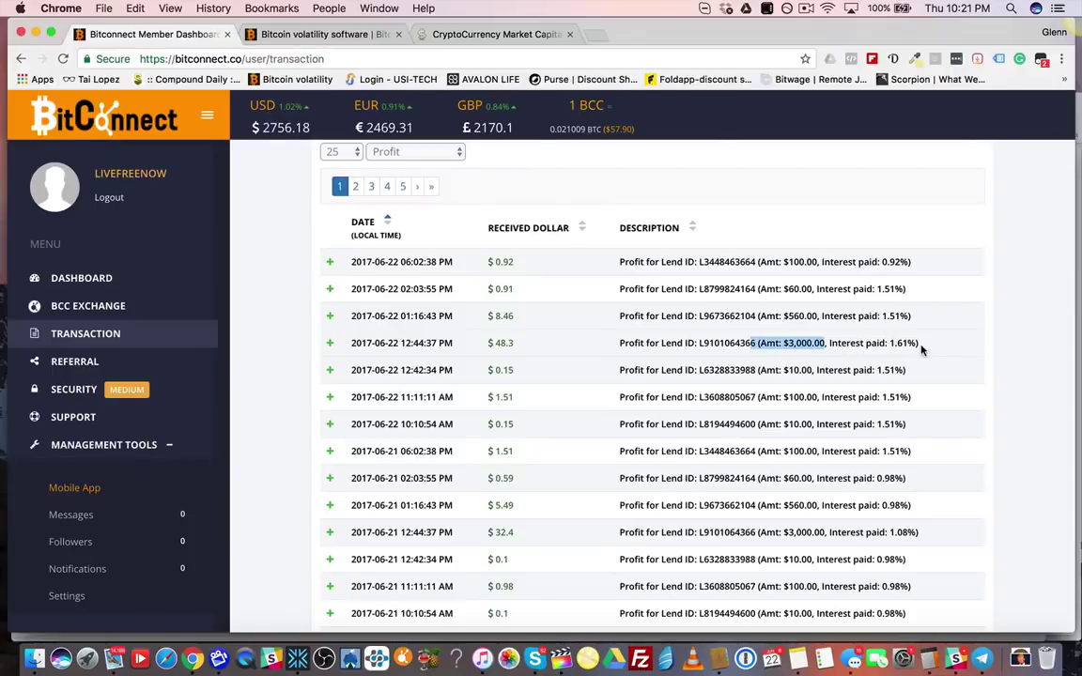
drag(531, 350, 478, 345)
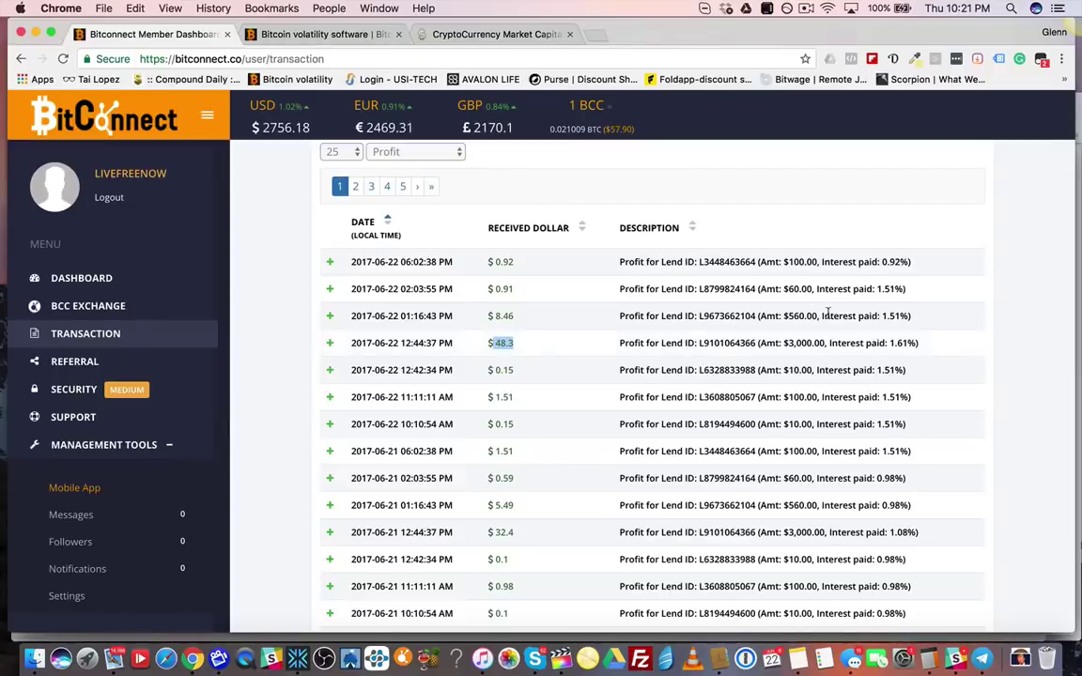
drag(831, 316, 776, 314)
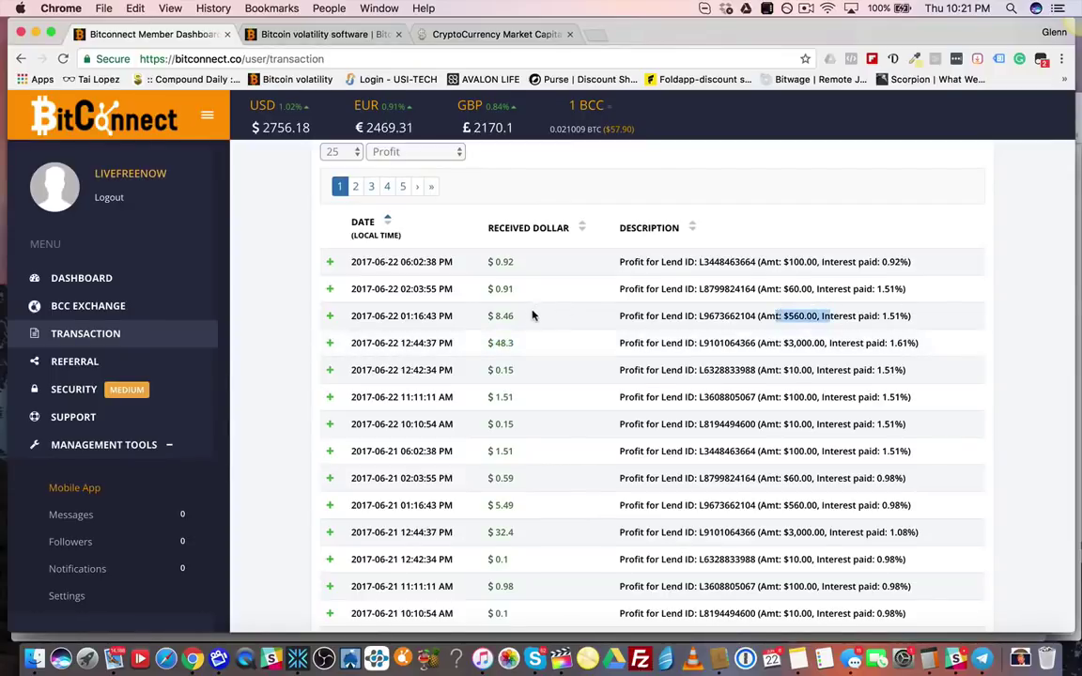
drag(529, 316, 470, 314)
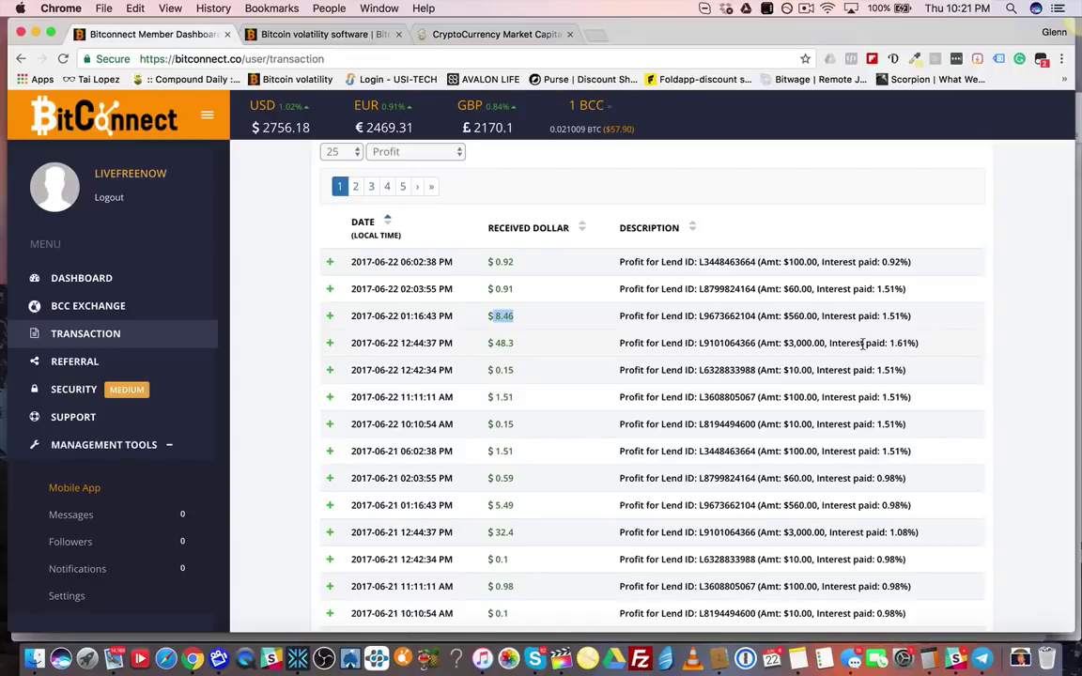
drag(863, 344, 768, 342)
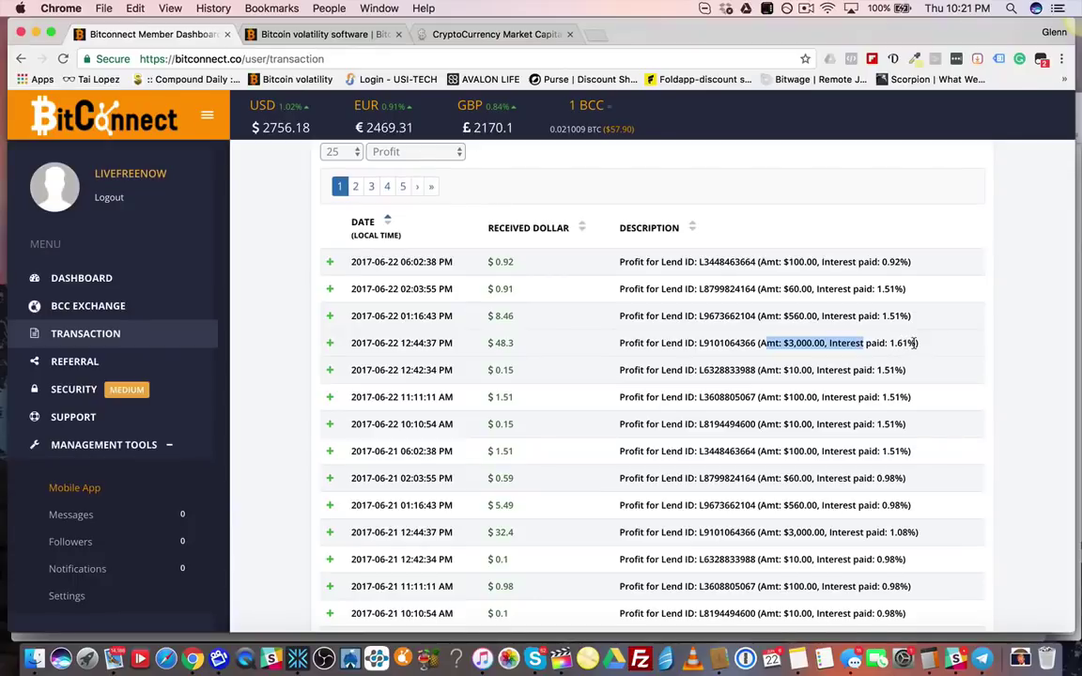
drag(918, 344, 865, 317)
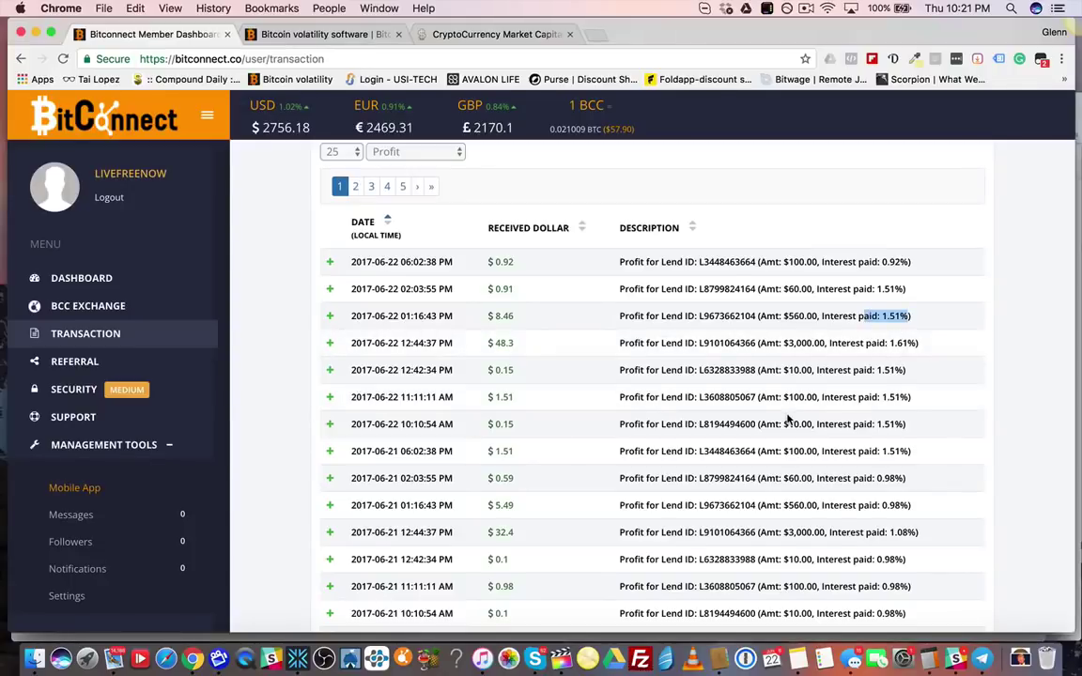
Look through the older lending profit entries and the level bonus summary, and return to the wallet balances.
scroll(787, 416, up, 3)
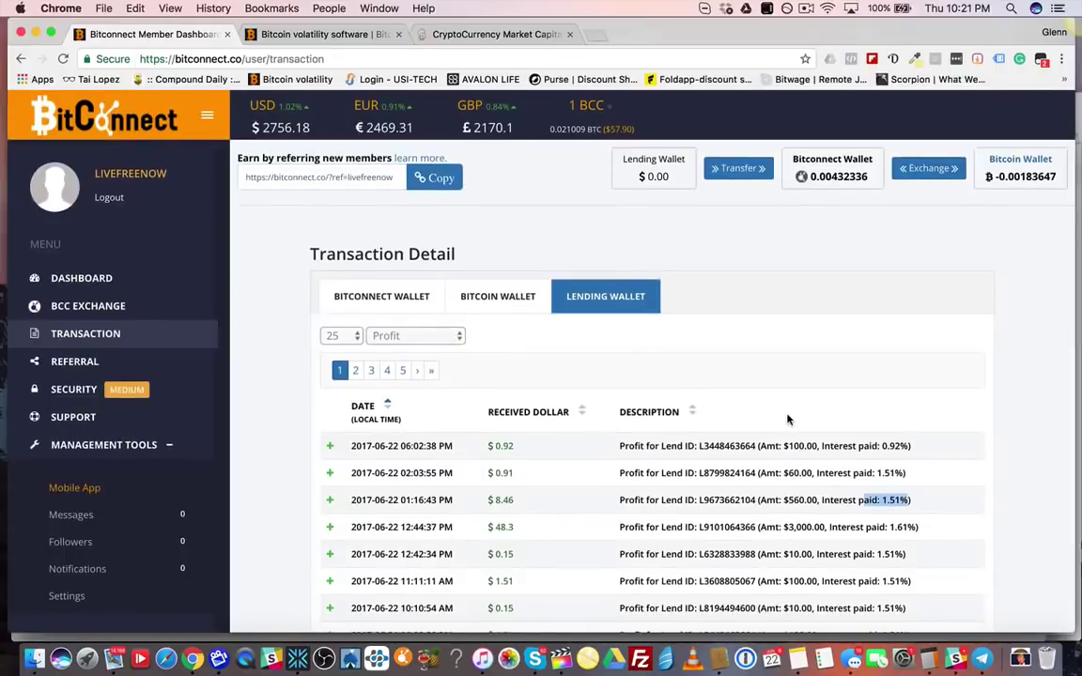
scroll(789, 420, down, 10)
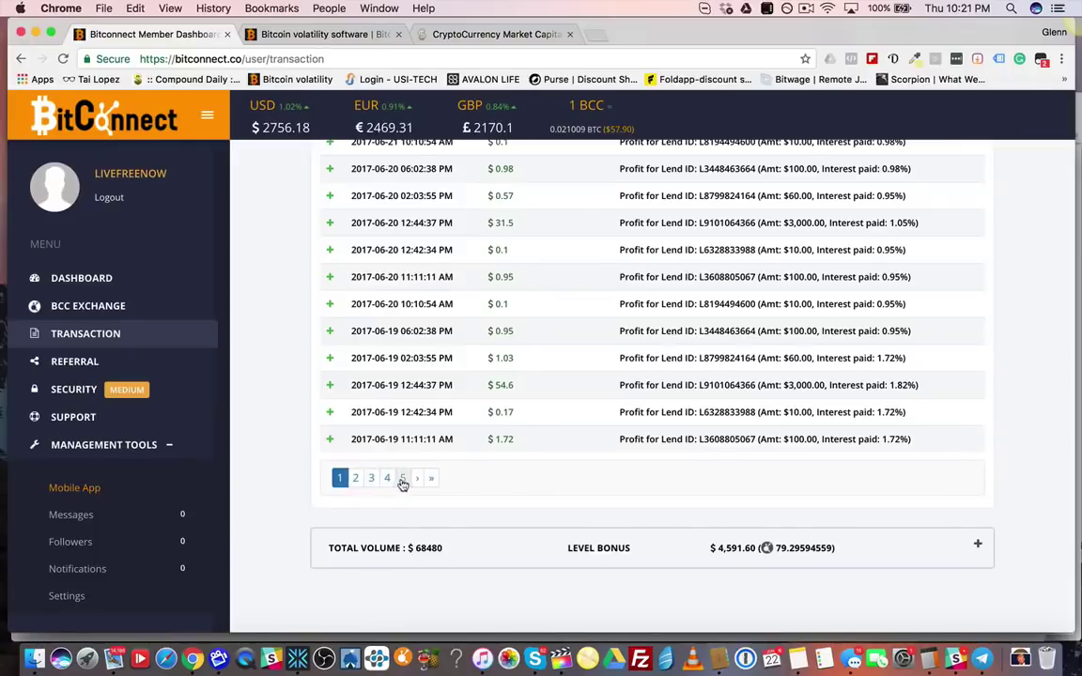
scroll(609, 425, up, 10)
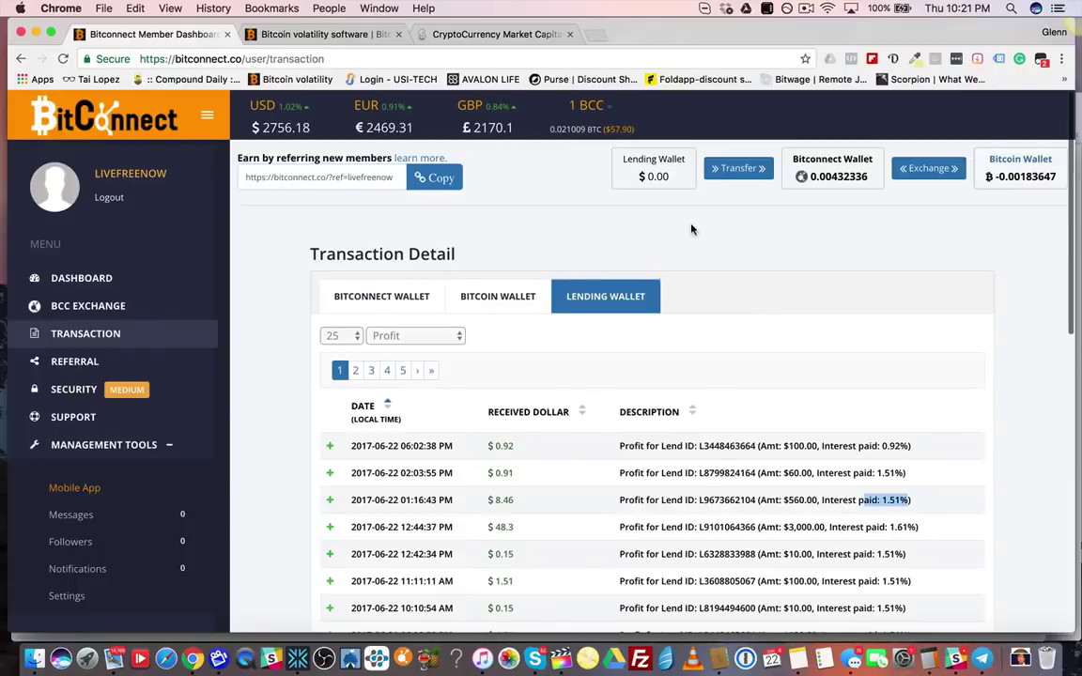
click(297, 280)
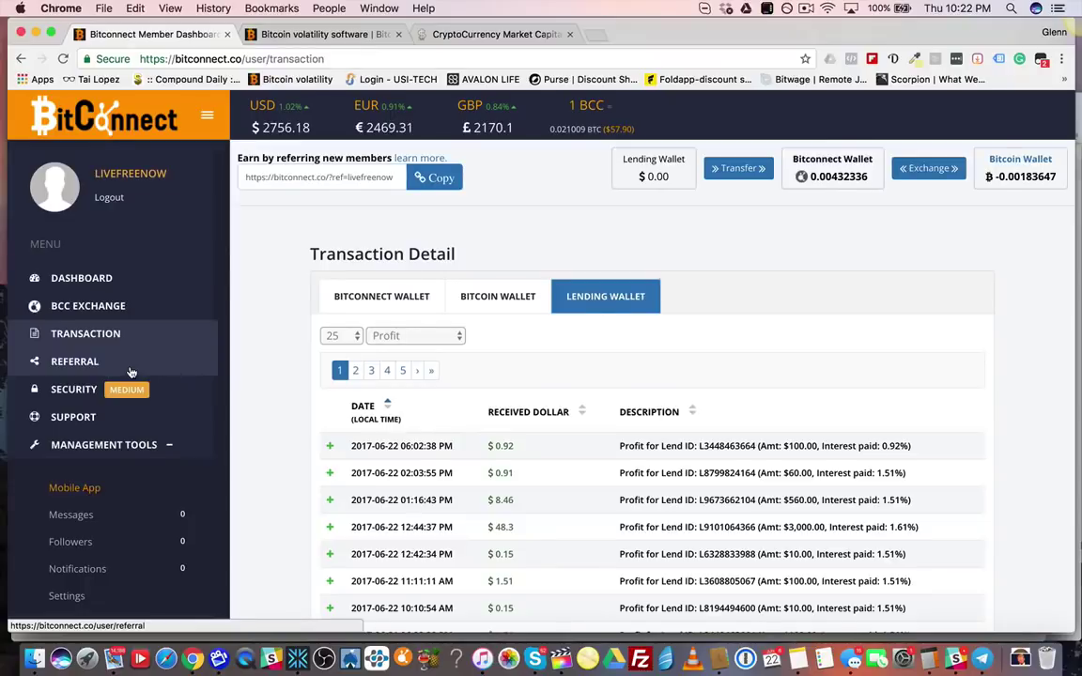
Check BitConnect's row in the CoinMarketCap ranking and switch to the Bitcoin volatility software page.
click(493, 34)
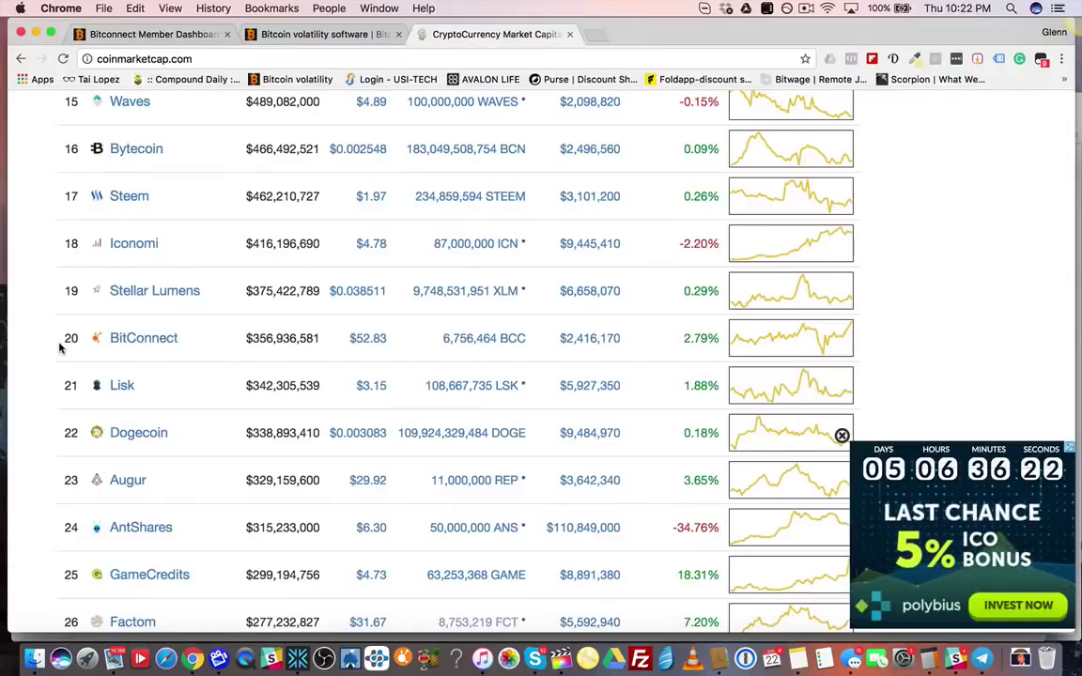
drag(60, 344, 707, 355)
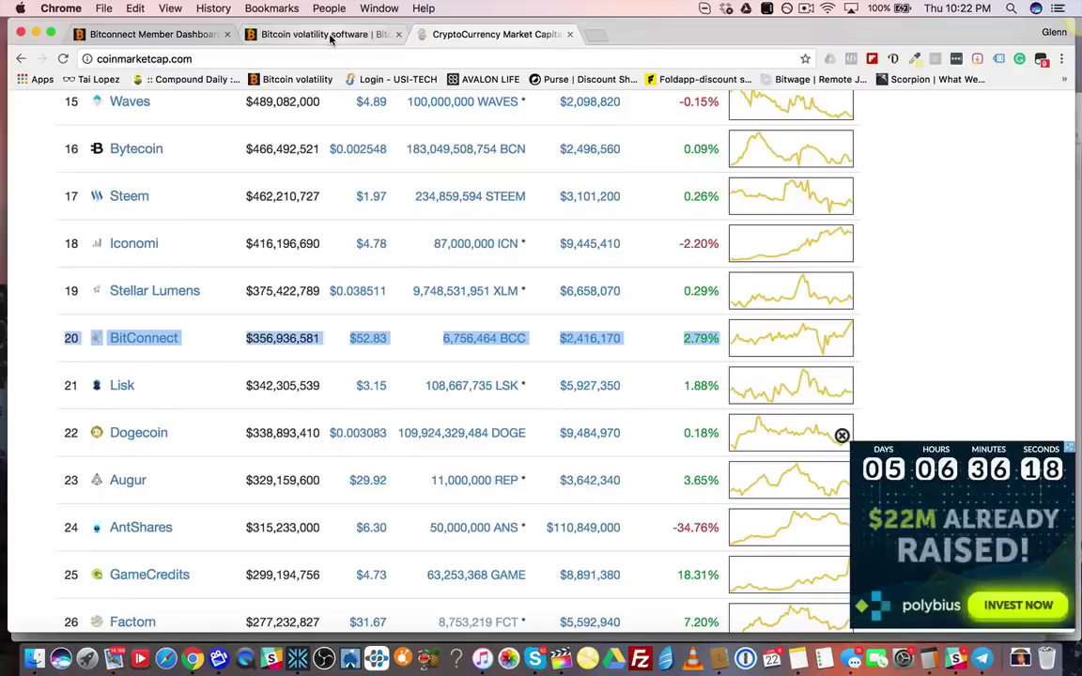
click(296, 33)
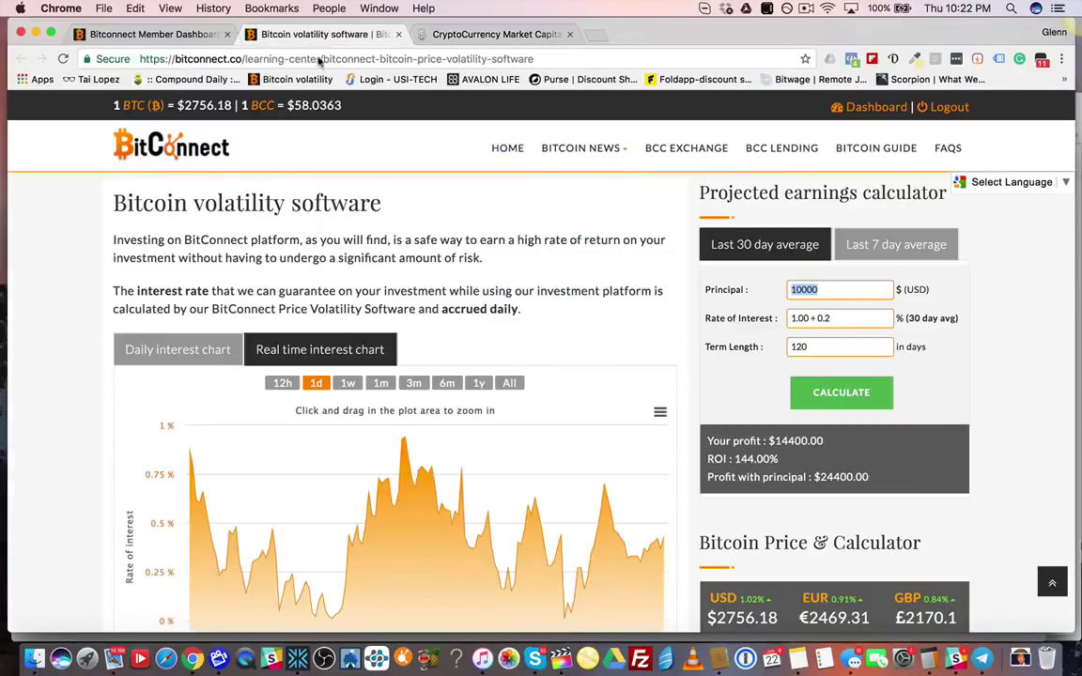
Return to the BitConnect transaction page and check the current BCC price in the rate header.
click(188, 35)
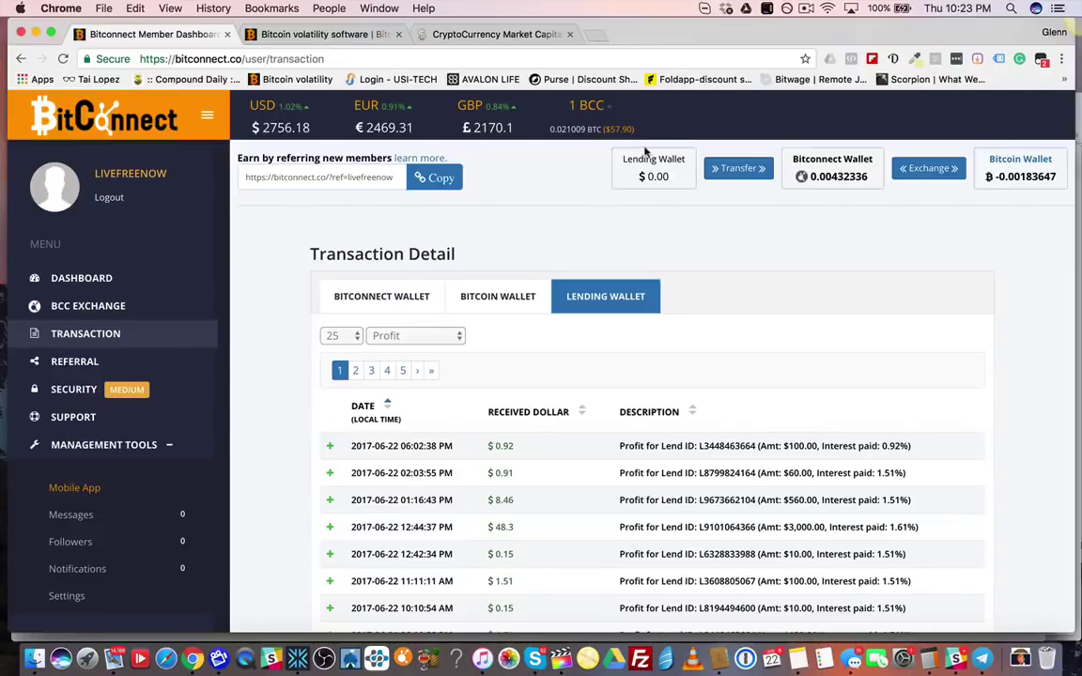
drag(635, 130, 566, 129)
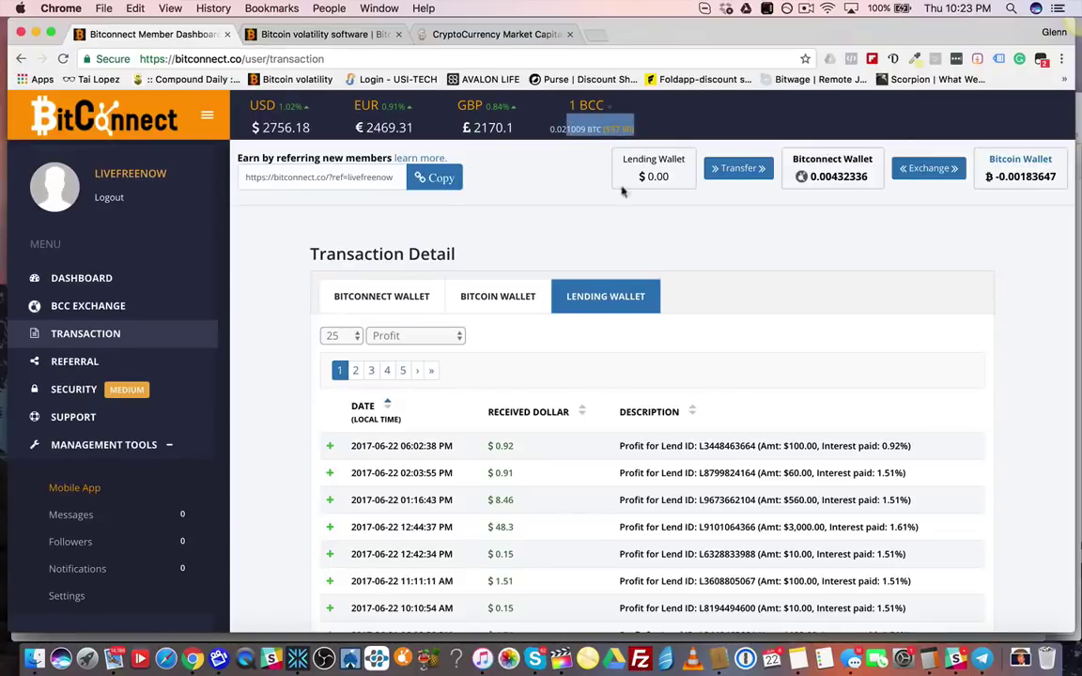
click(716, 269)
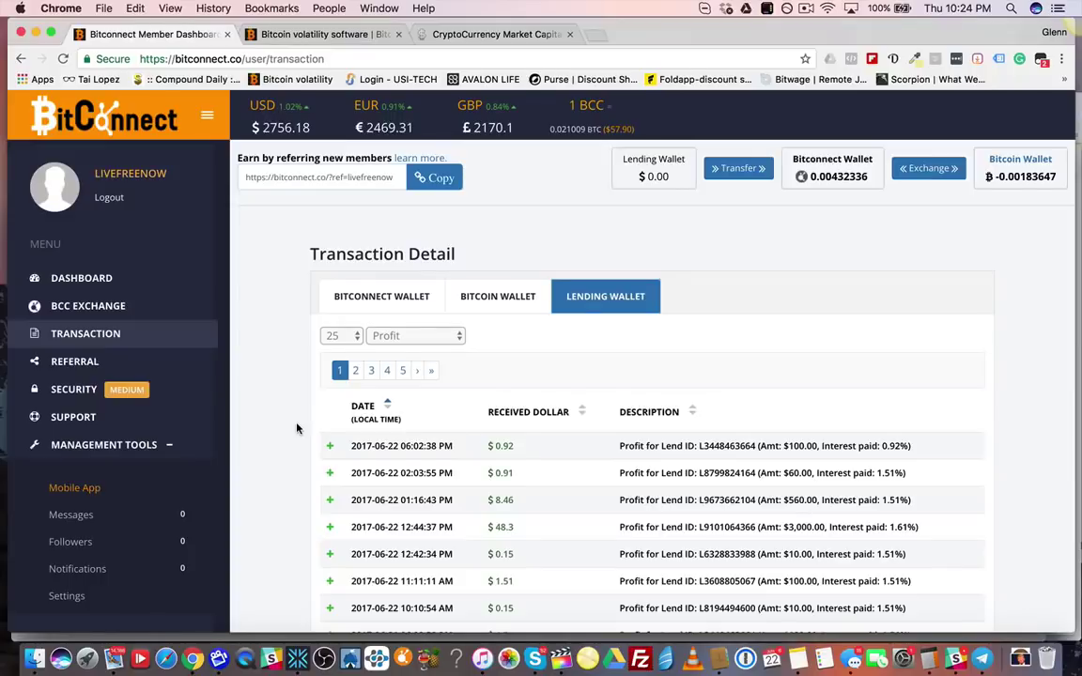
Open the BCC exchange and look over the market summary and the buy and sell forms.
click(112, 307)
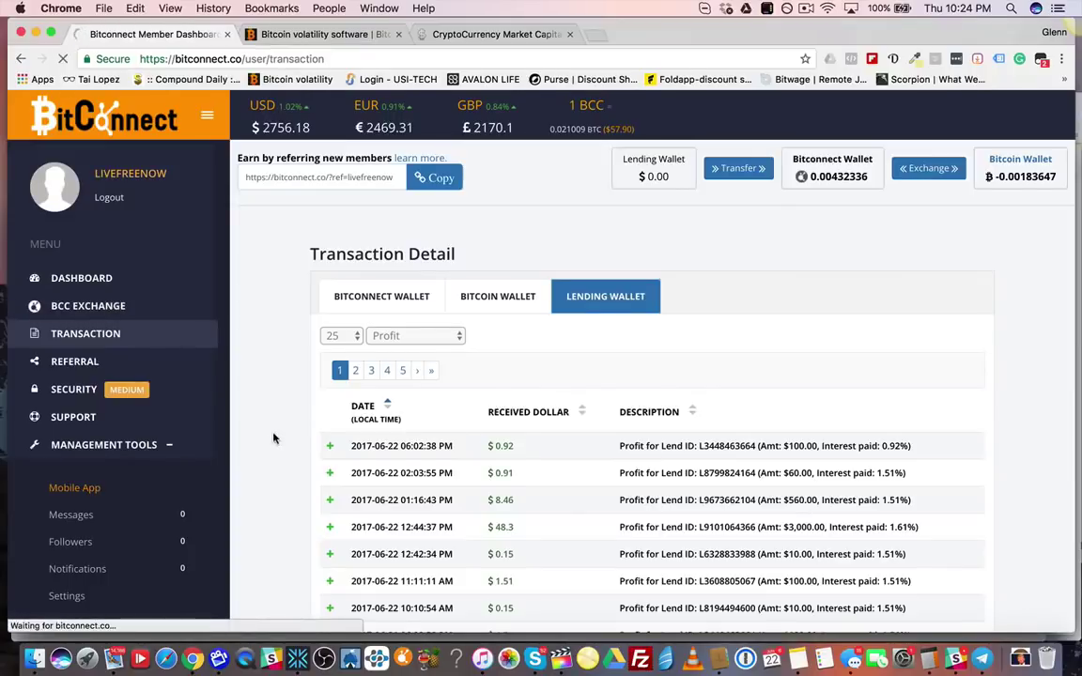
scroll(273, 439, down, 4)
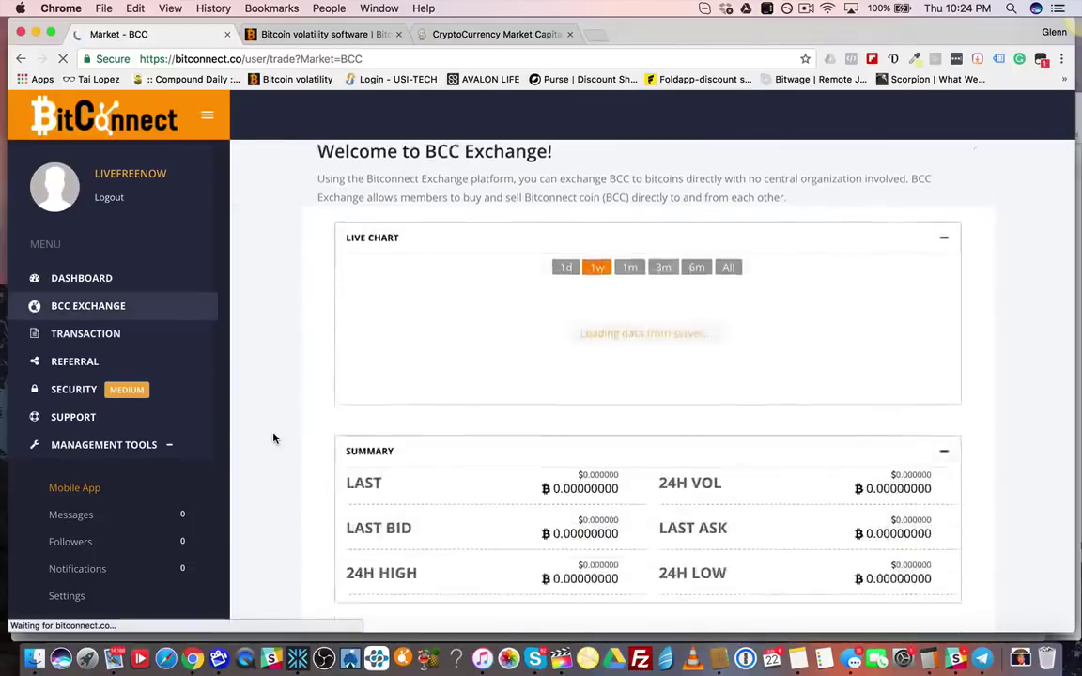
scroll(273, 439, down, 4)
scroll(600, 449, up, 2)
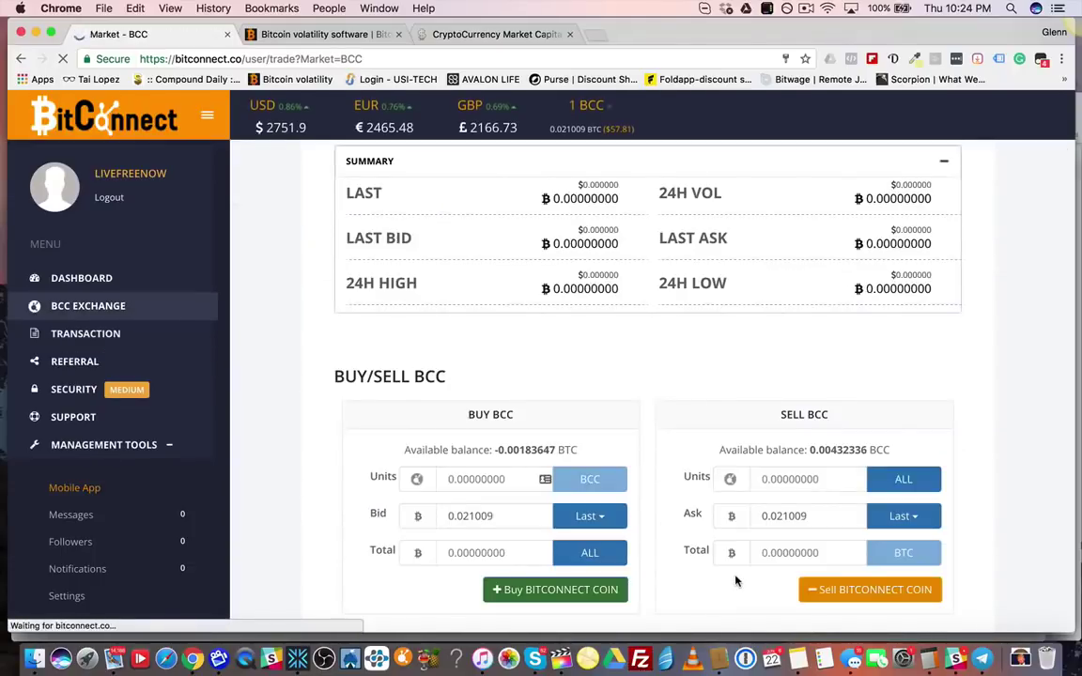
scroll(737, 581, down, 3)
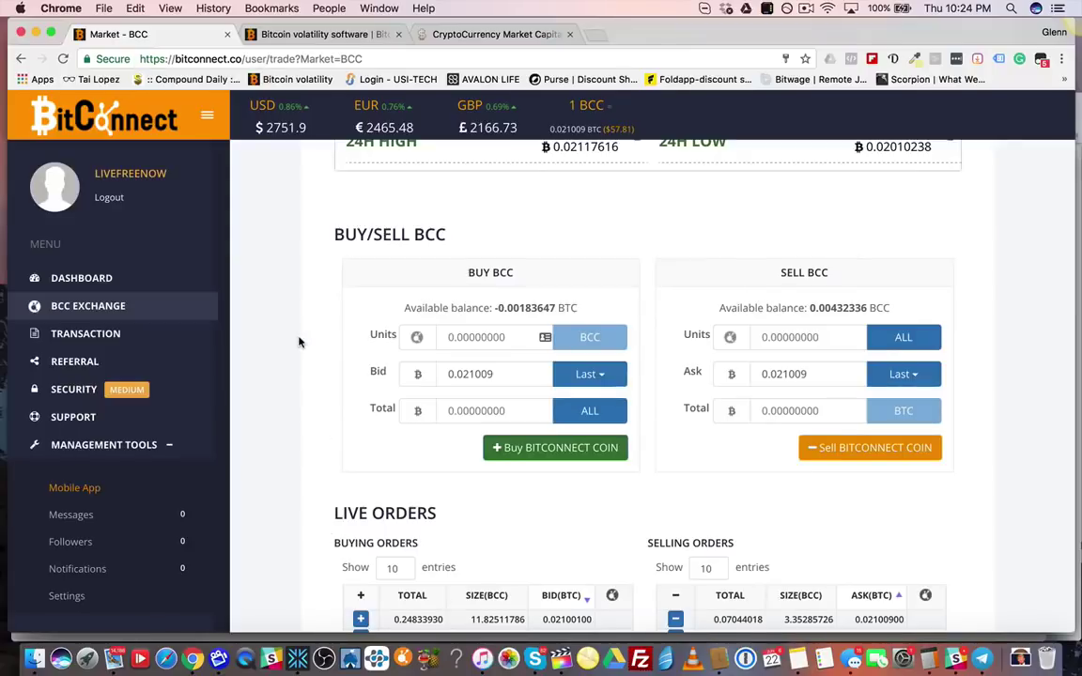
Open the referral page, expand the account's My Team tree, and look through the referred members.
click(141, 361)
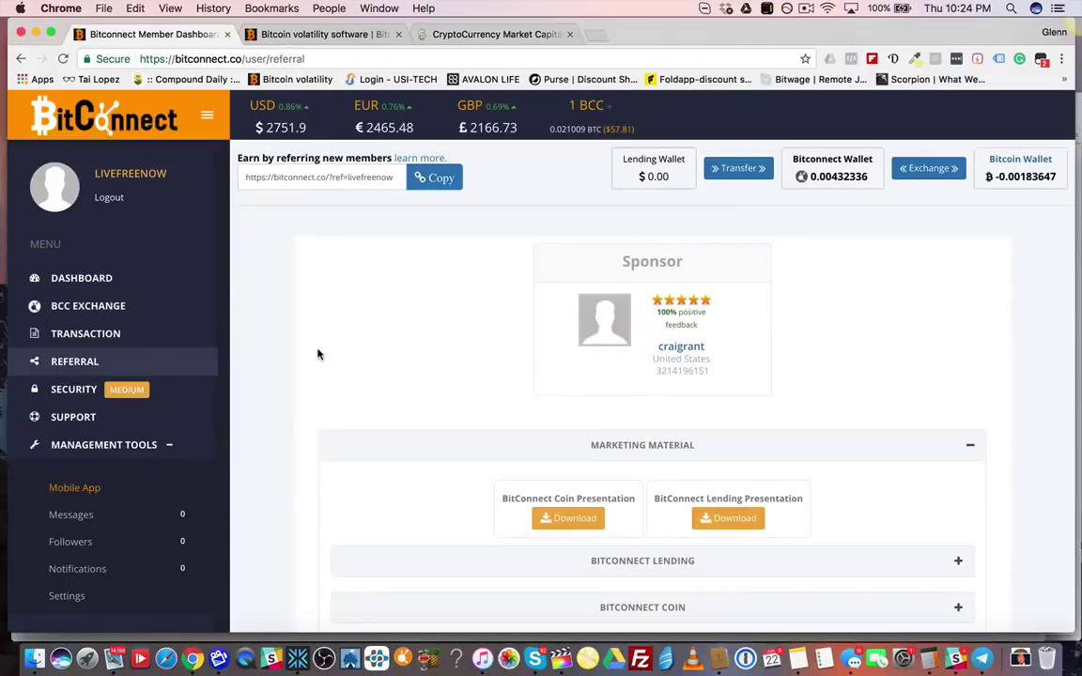
scroll(318, 354, down, 5)
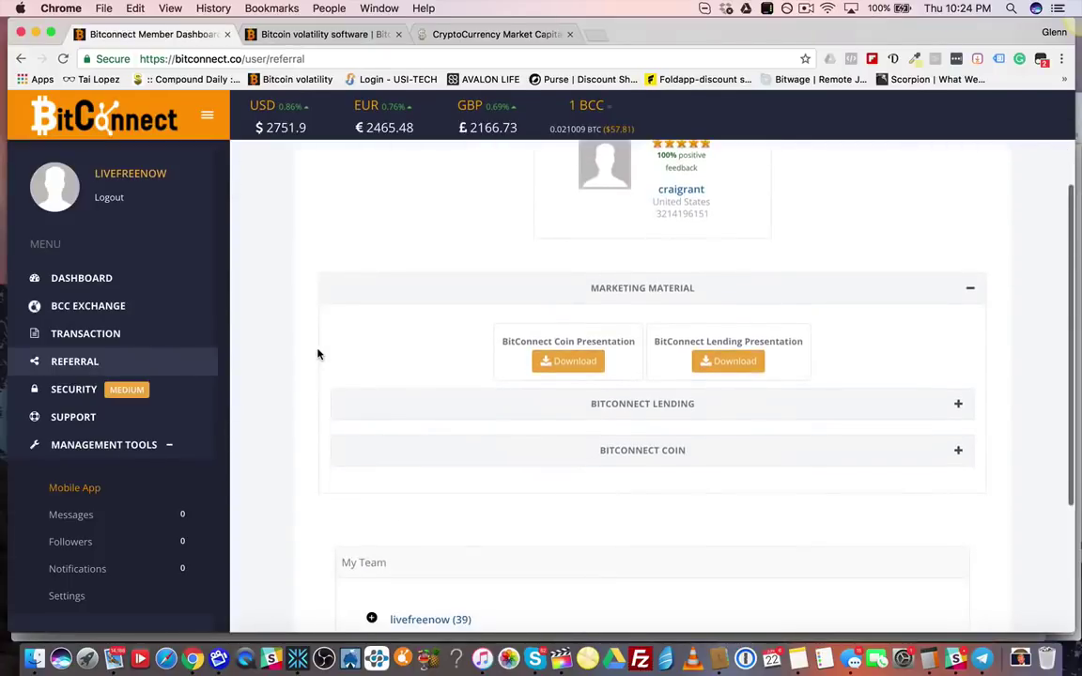
scroll(317, 355, down, 1)
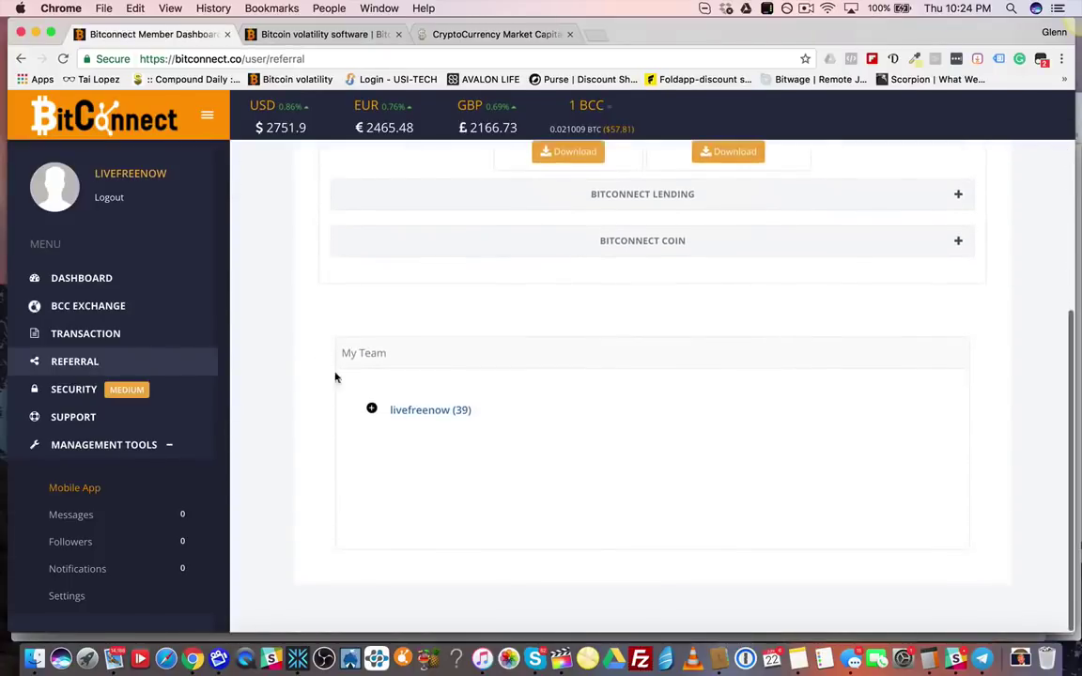
click(373, 407)
scroll(331, 397, down, 1)
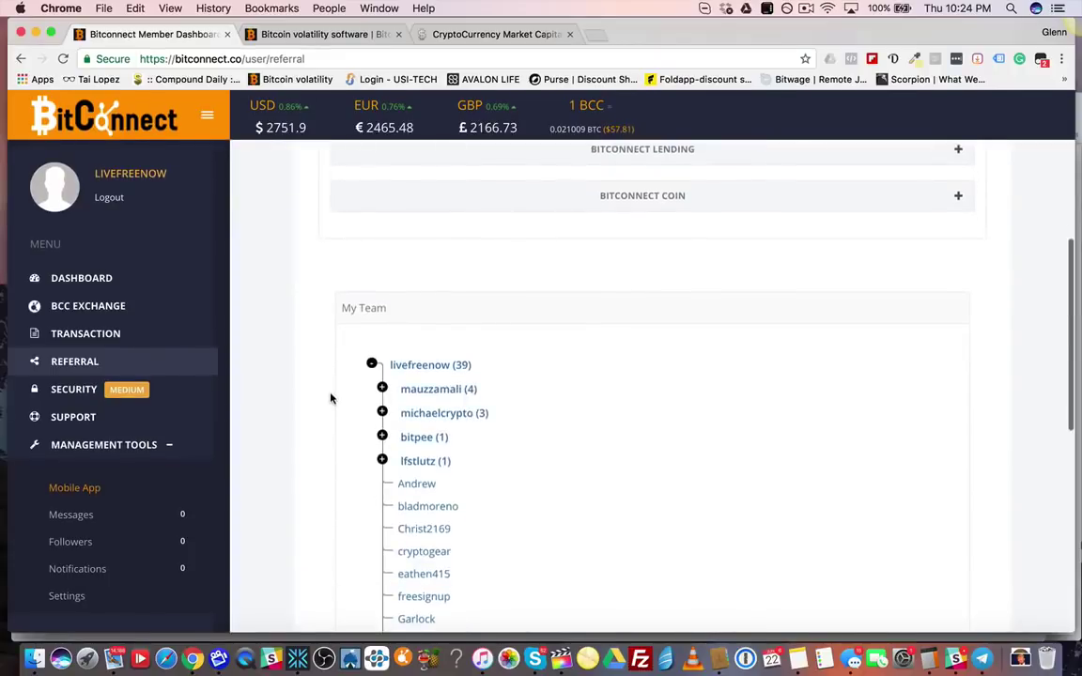
scroll(326, 398, down, 6)
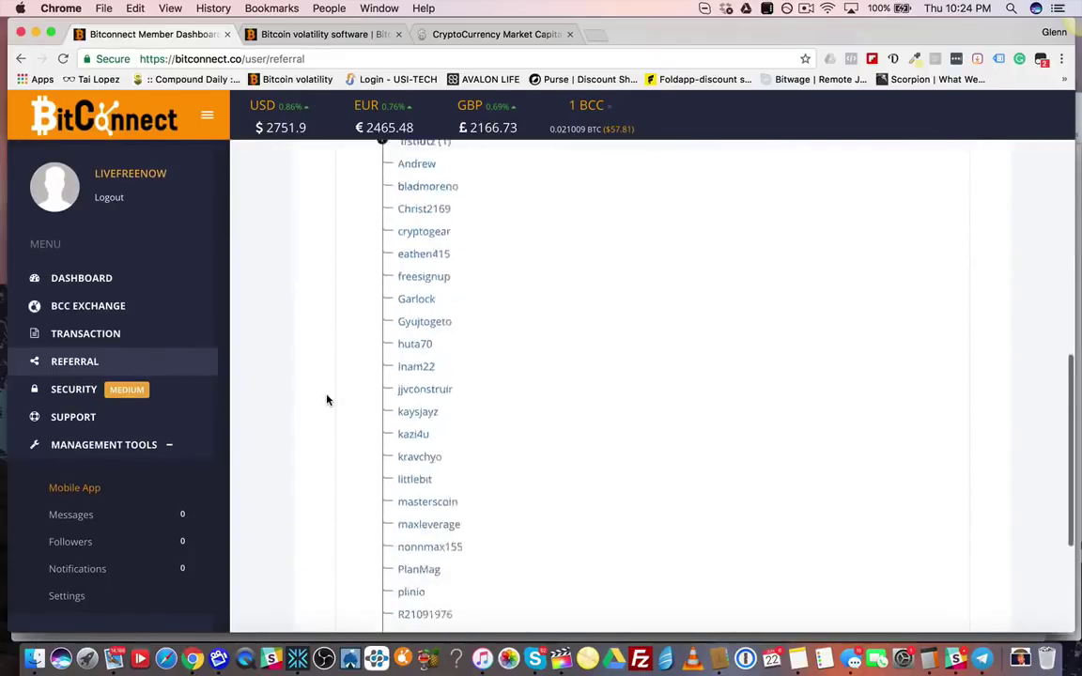
scroll(327, 400, down, 3)
scroll(327, 400, up, 6)
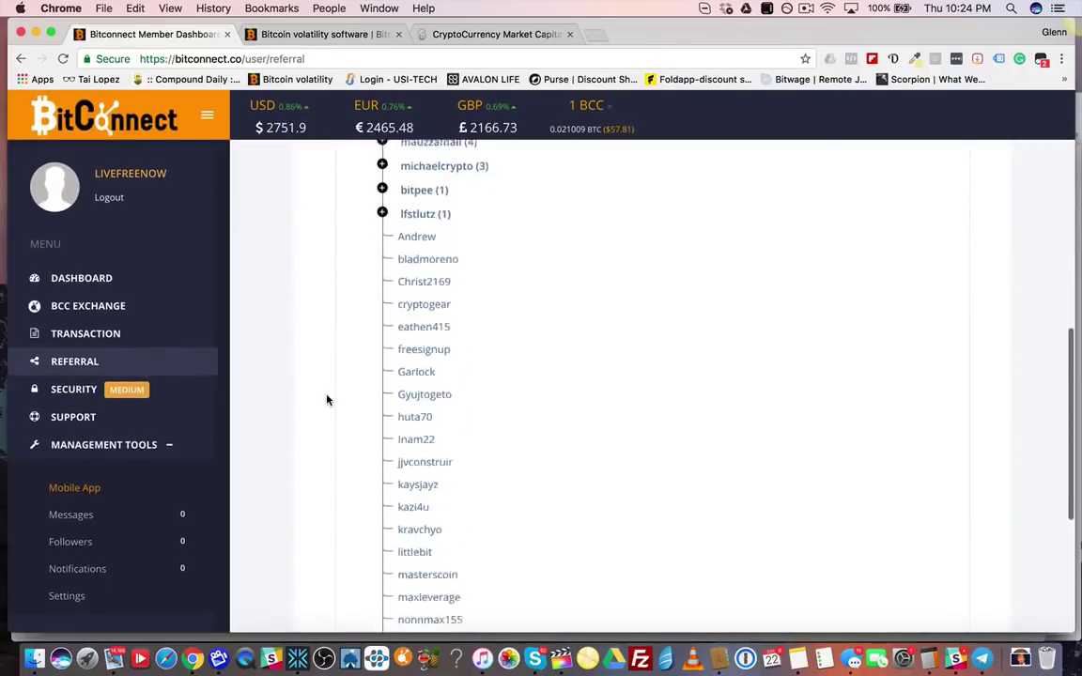
scroll(327, 400, up, 1)
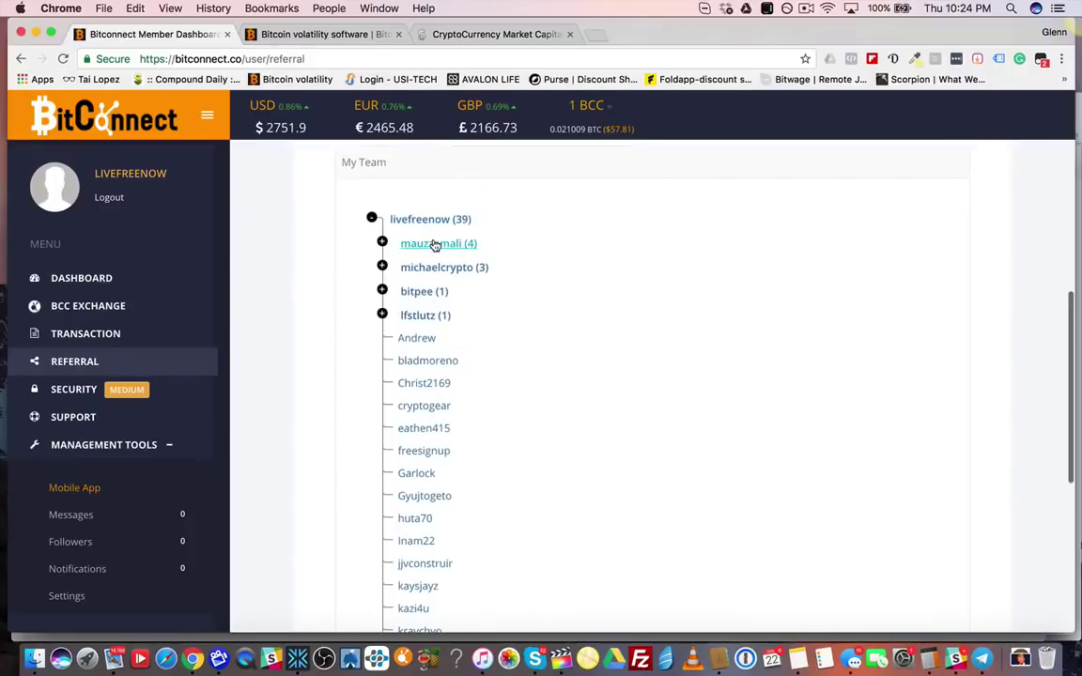
Inspect the sub-referrals of the first team member, collapse the team tree, and return to the referral link.
click(381, 243)
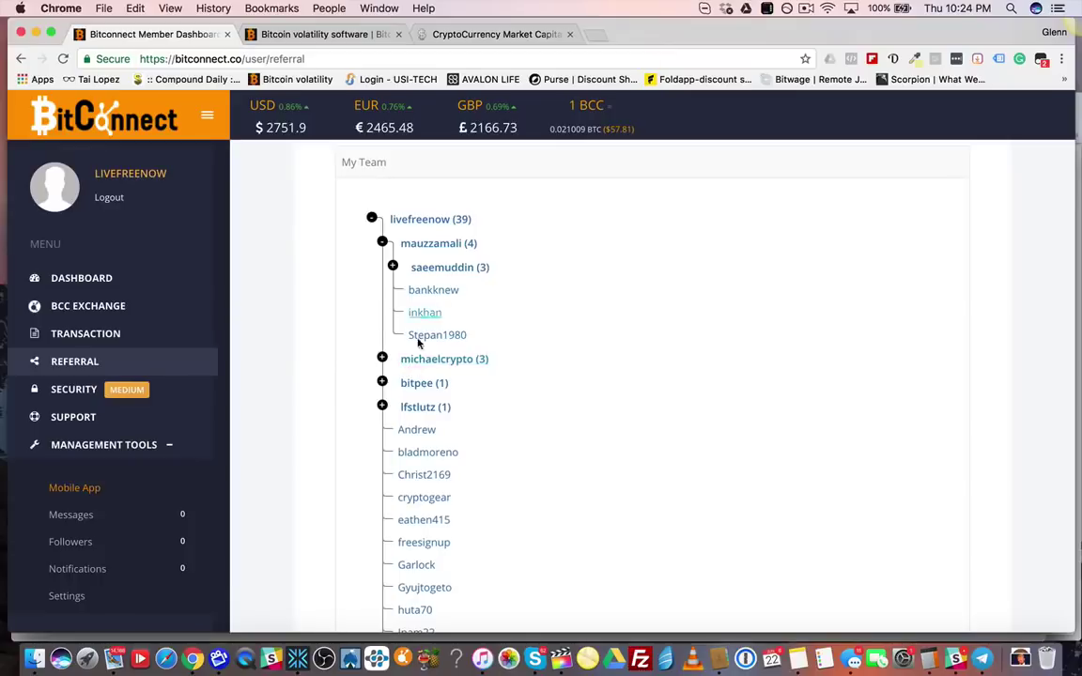
click(382, 242)
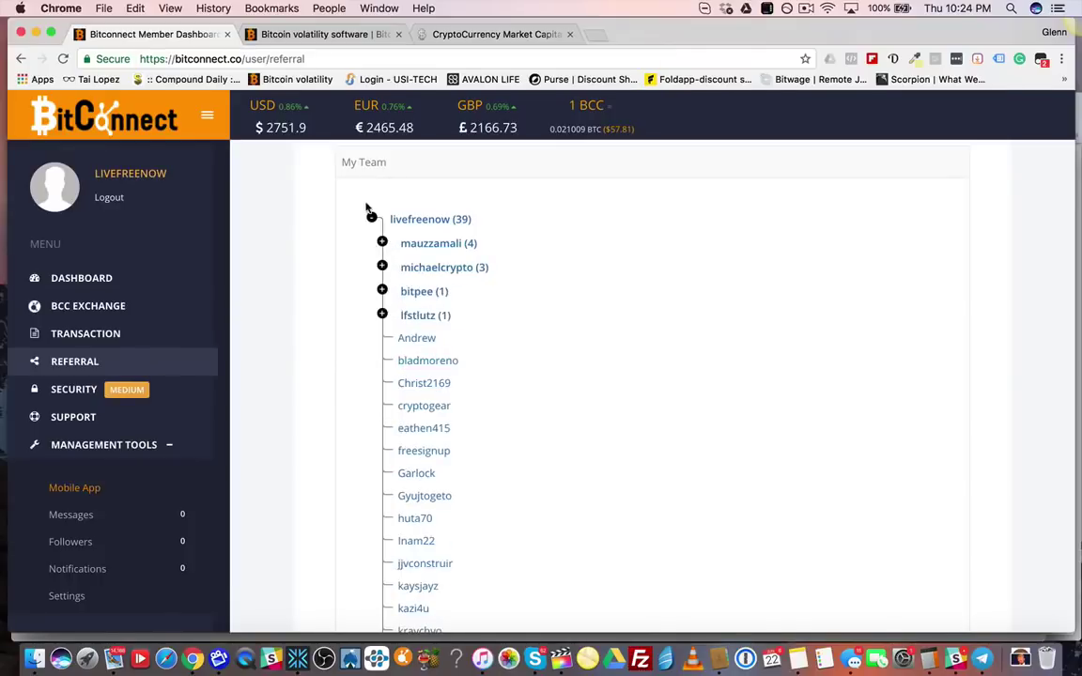
click(371, 219)
scroll(329, 392, up, 10)
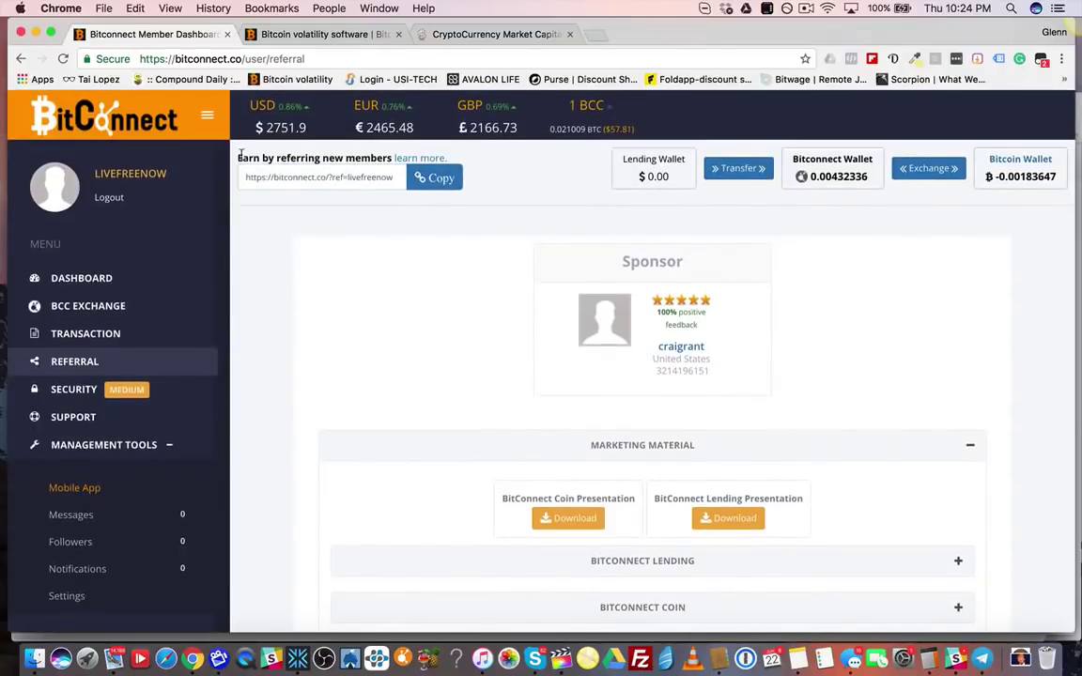
Highlight the heading about referring new members and copy the account's referral link.
drag(237, 158, 375, 172)
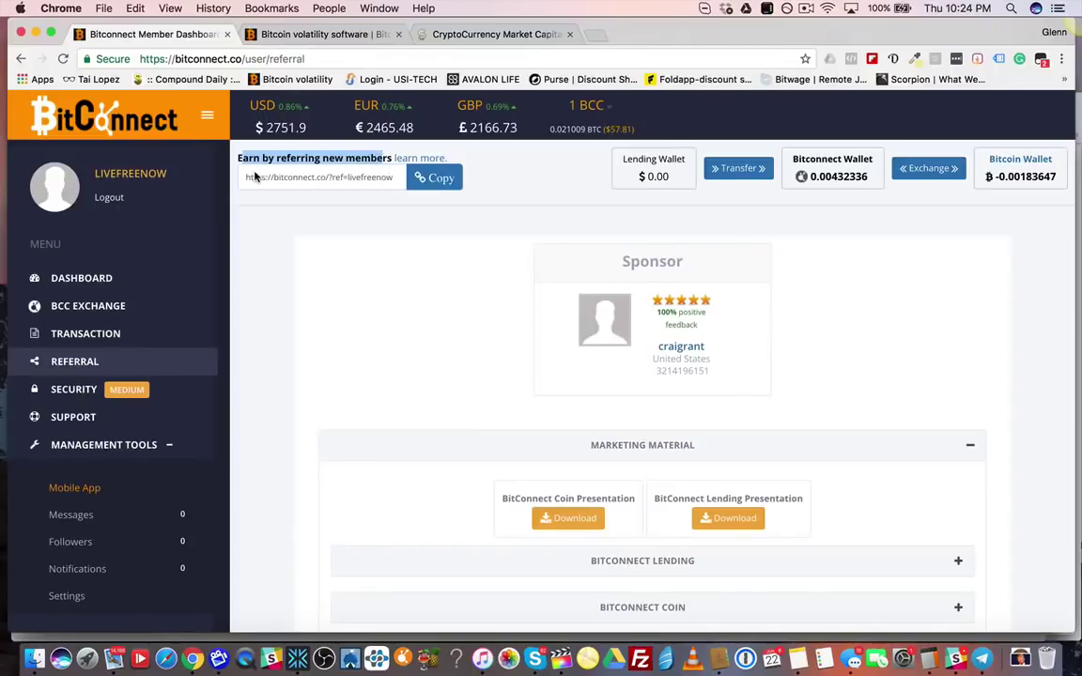
click(432, 180)
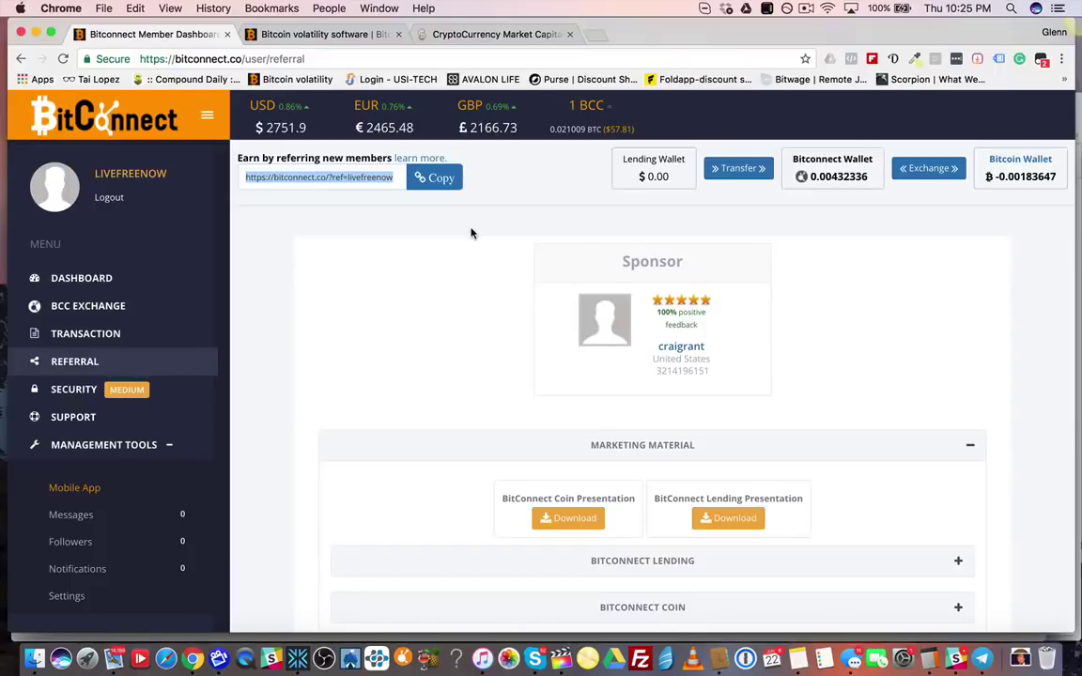
click(524, 215)
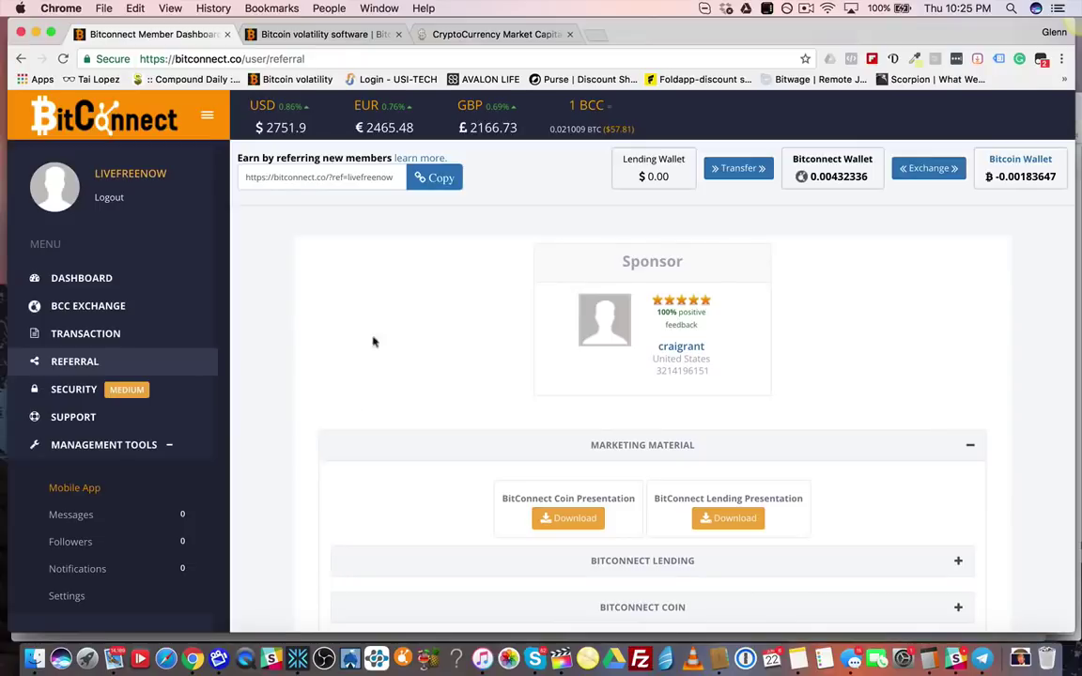
Open the bonus program explanation, examine the affiliate bonus percentages per level, and return to the referral page.
click(420, 160)
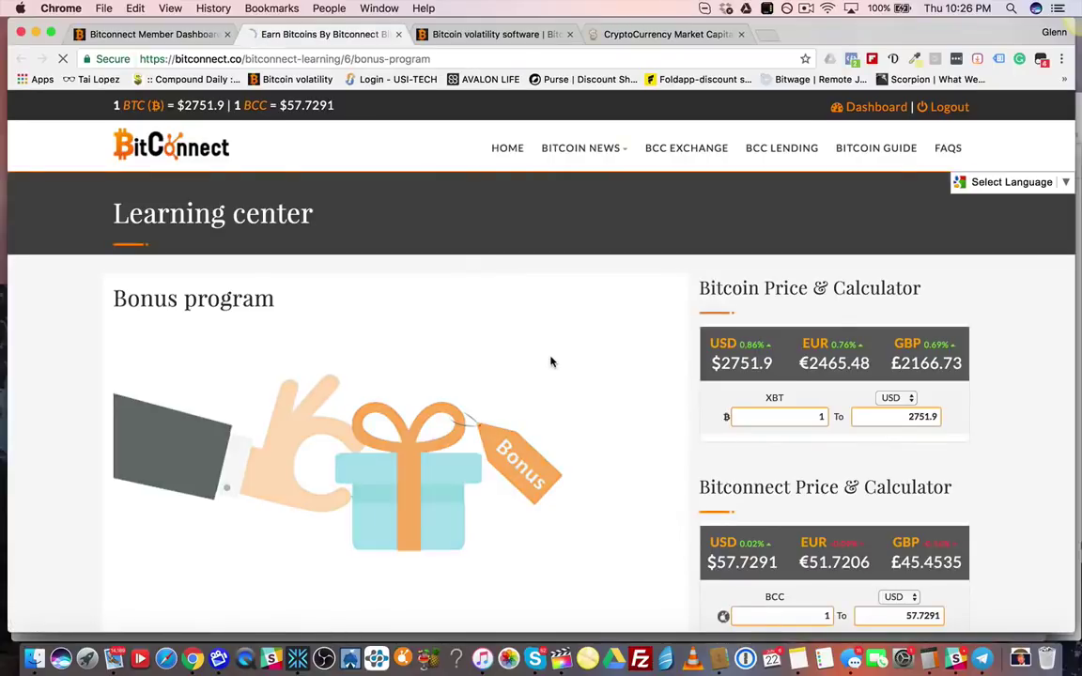
scroll(552, 362, down, 5)
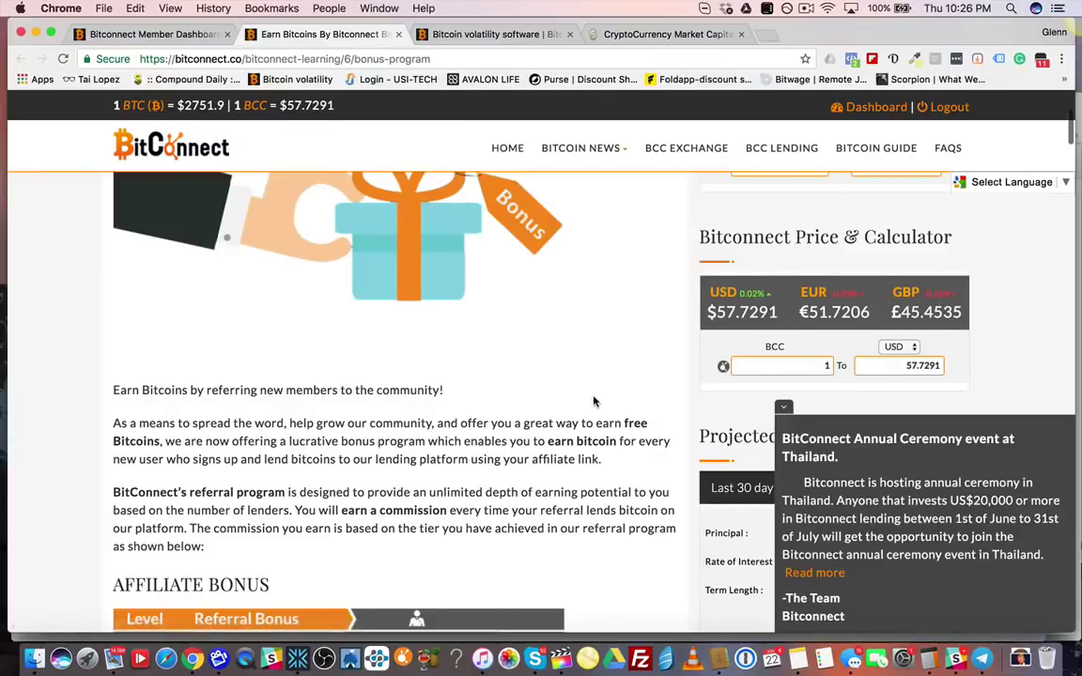
scroll(593, 402, down, 5)
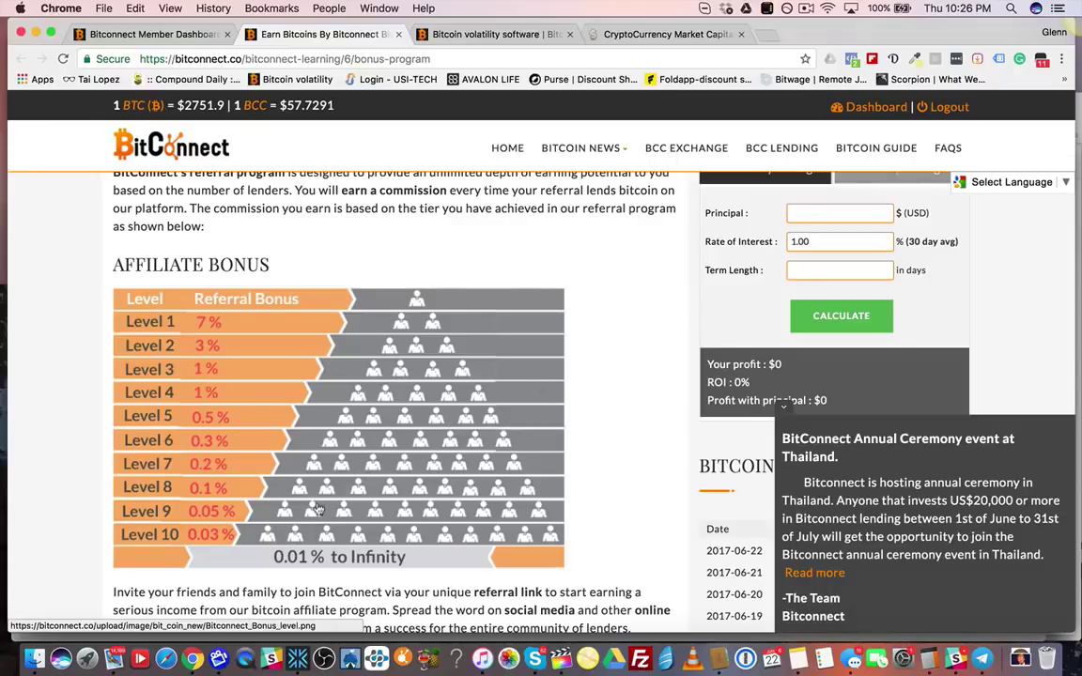
scroll(469, 507, up, 5)
scroll(467, 514, up, 8)
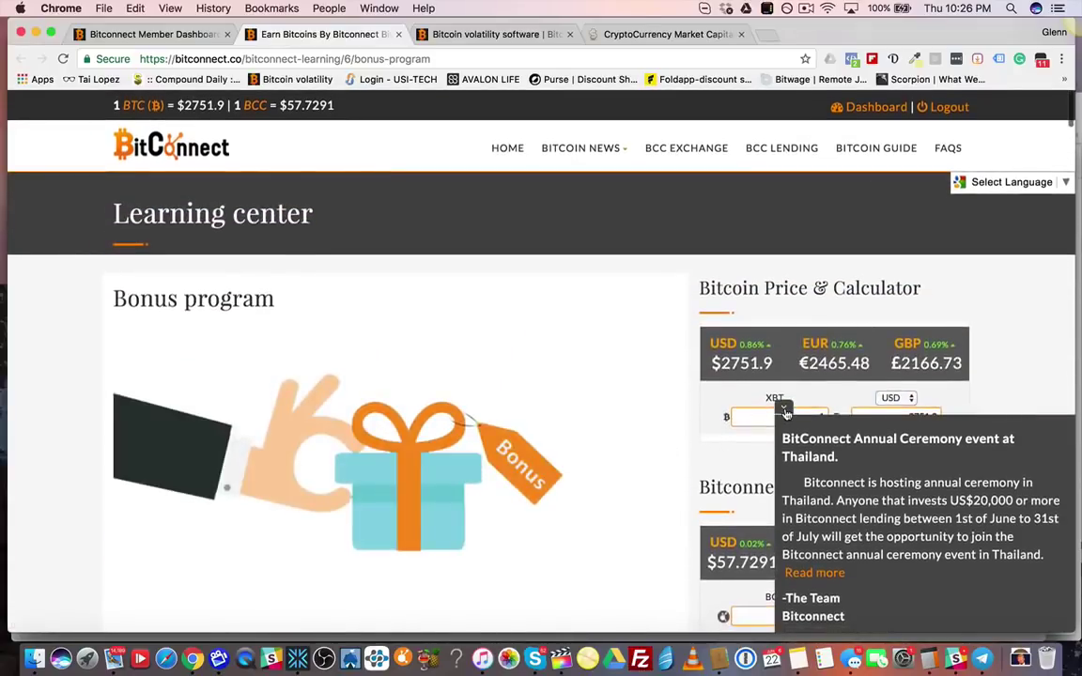
click(148, 34)
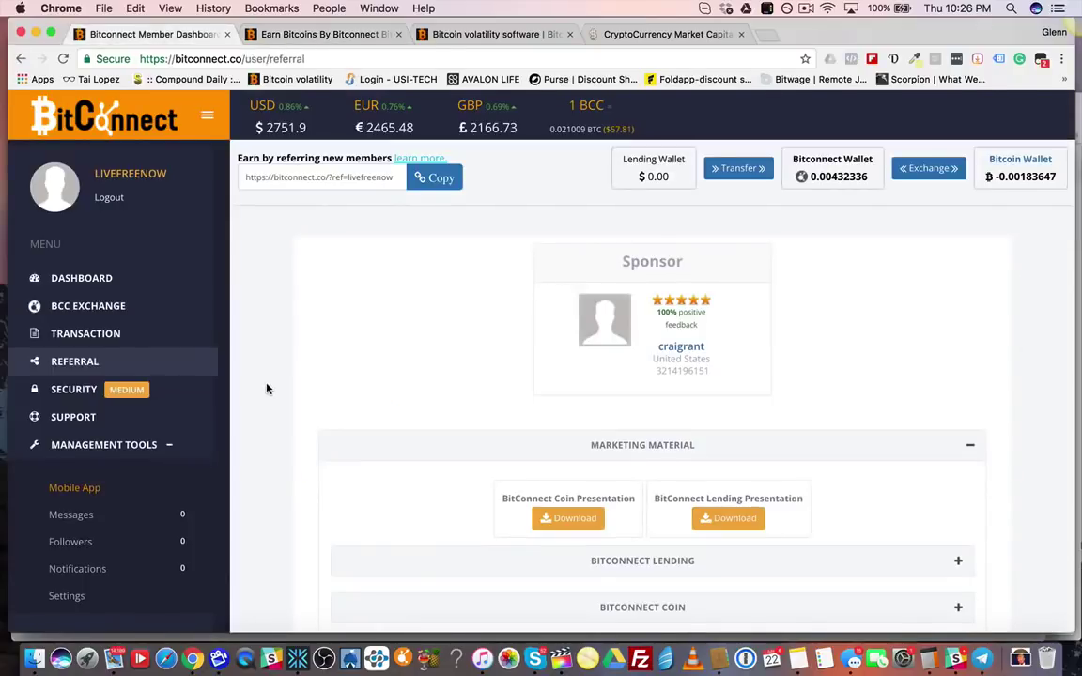
Open the dashboard and review the Bitcoin and BitConnect wallet sections and the wallet balances.
click(75, 279)
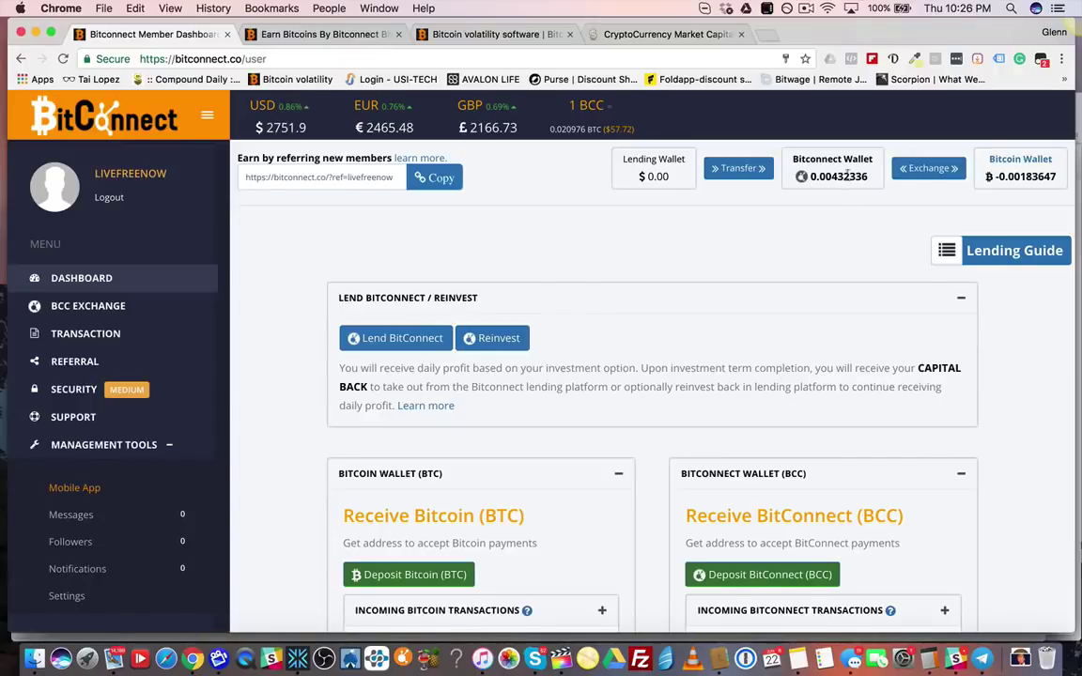
scroll(373, 440, down, 3)
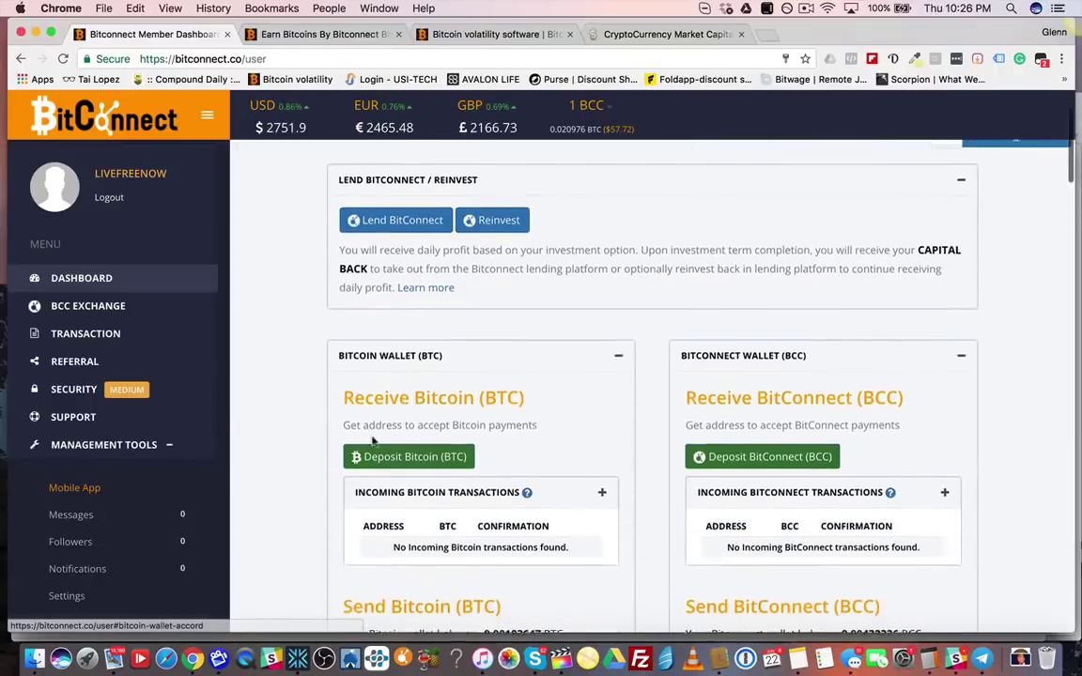
scroll(623, 495, up, 3)
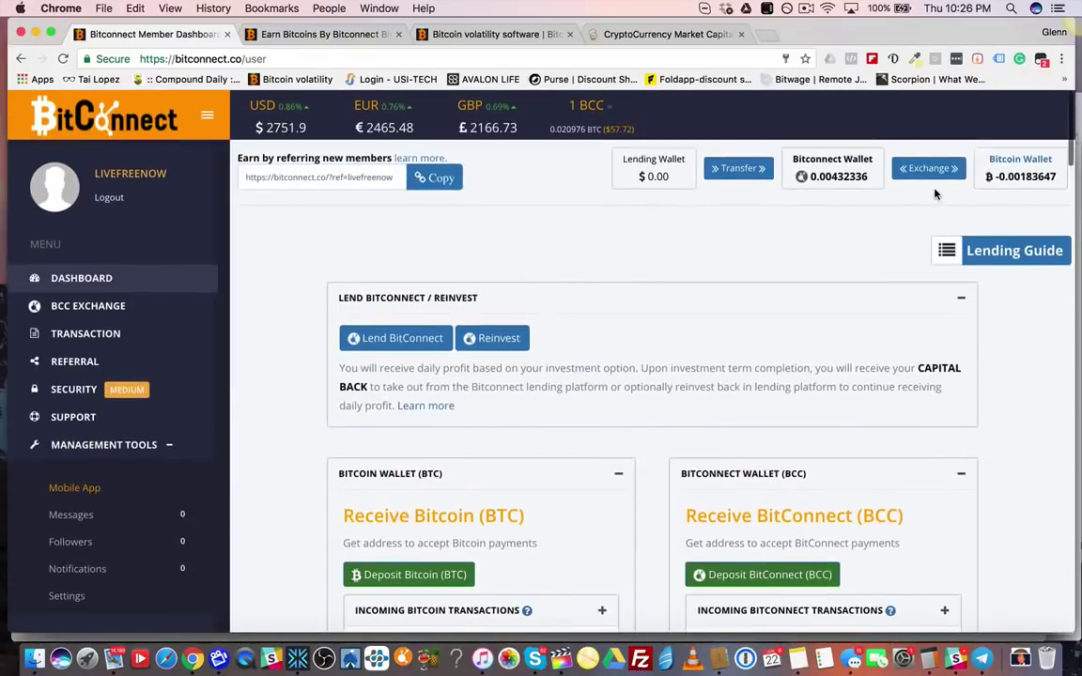
Open the BCC exchange and review the buy and sell forms and the market summary.
click(146, 308)
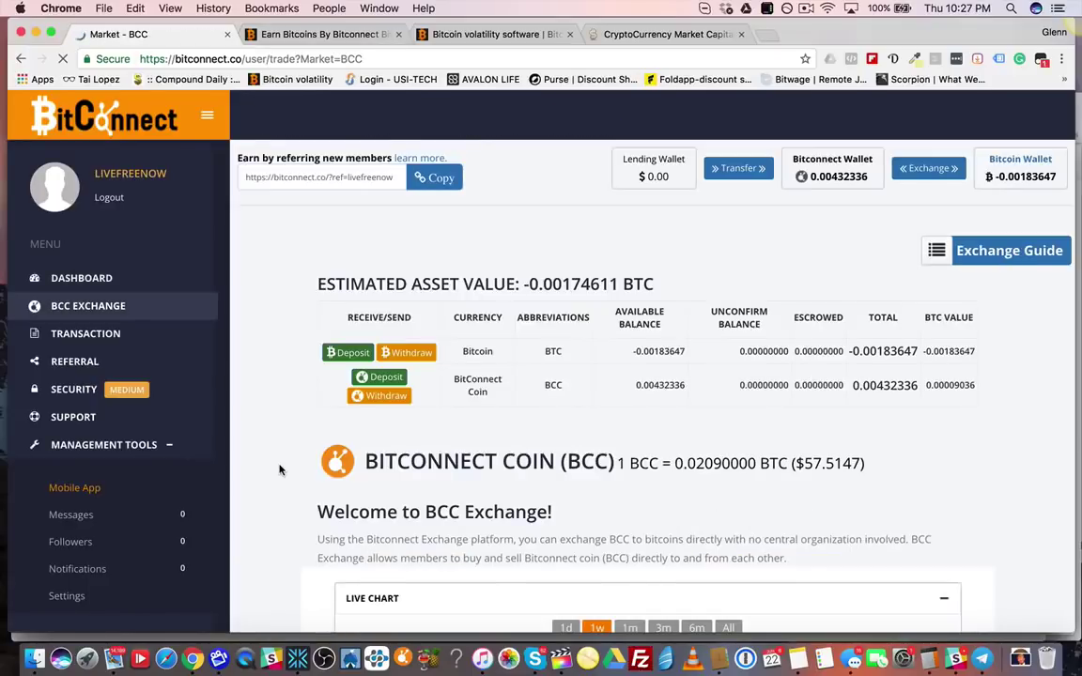
scroll(279, 470, down, 10)
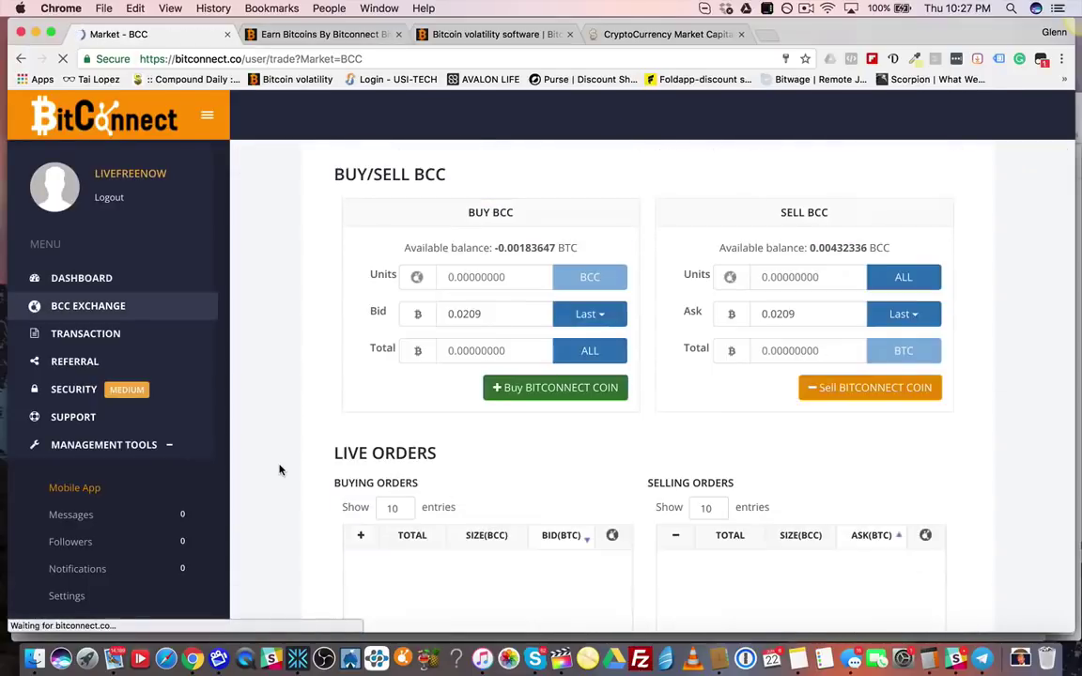
scroll(764, 317, up, 1)
scroll(673, 377, up, 5)
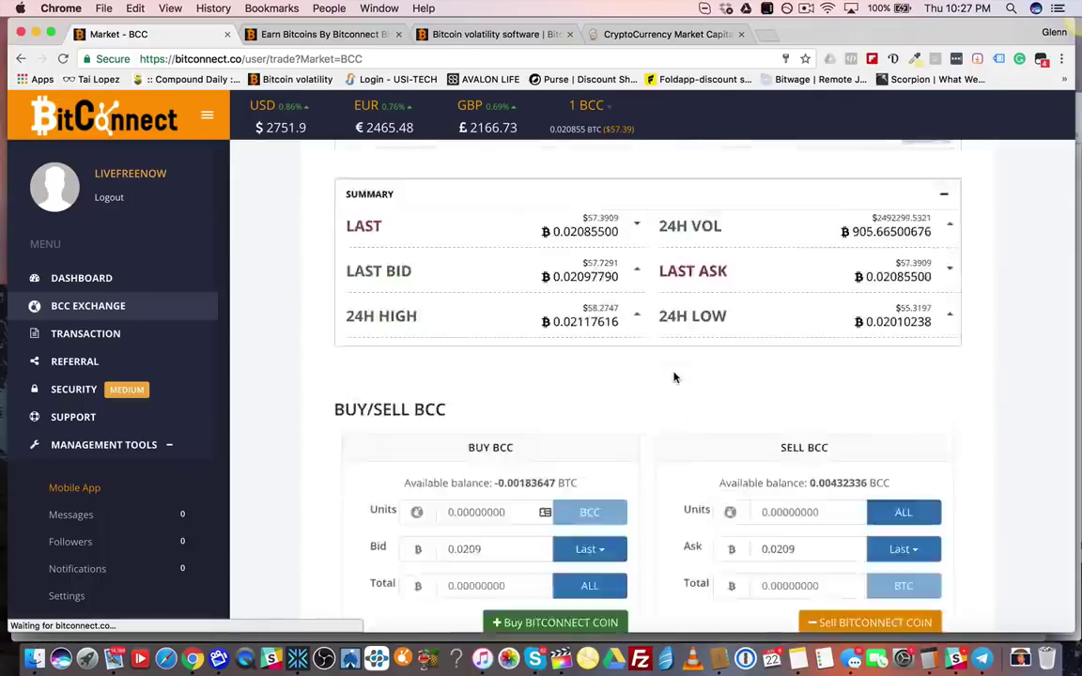
scroll(674, 377, up, 10)
Return to the dashboard, check the BCC equivalent of a $140 investment in the lending form, and cancel the form.
click(135, 279)
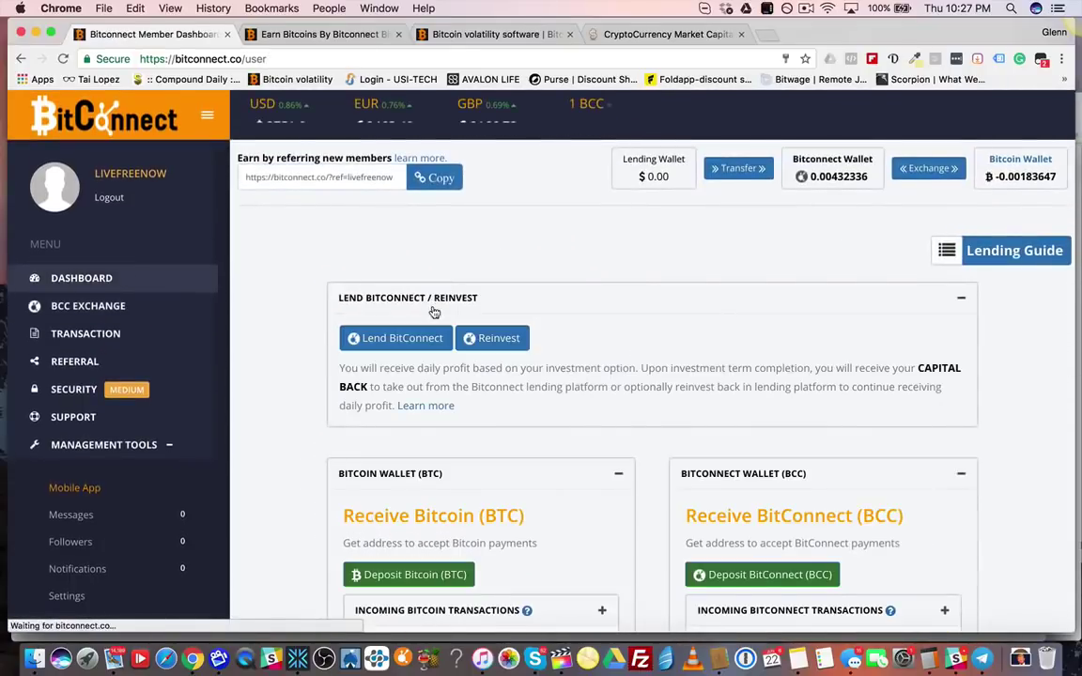
drag(869, 176, 806, 175)
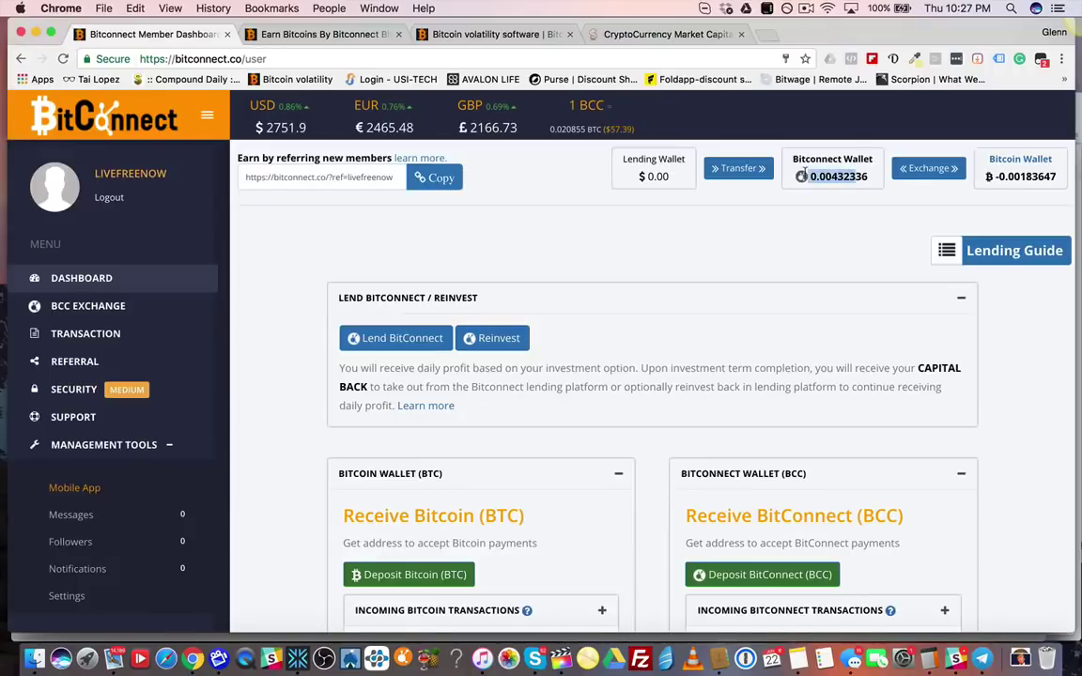
click(390, 342)
click(394, 292)
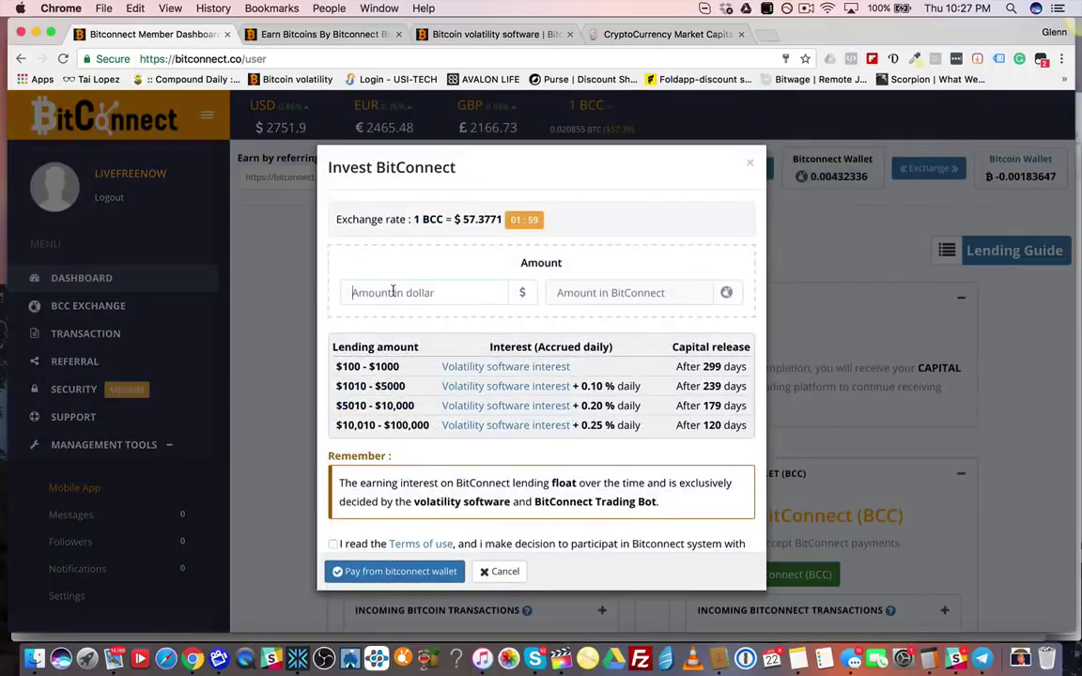
text(1)
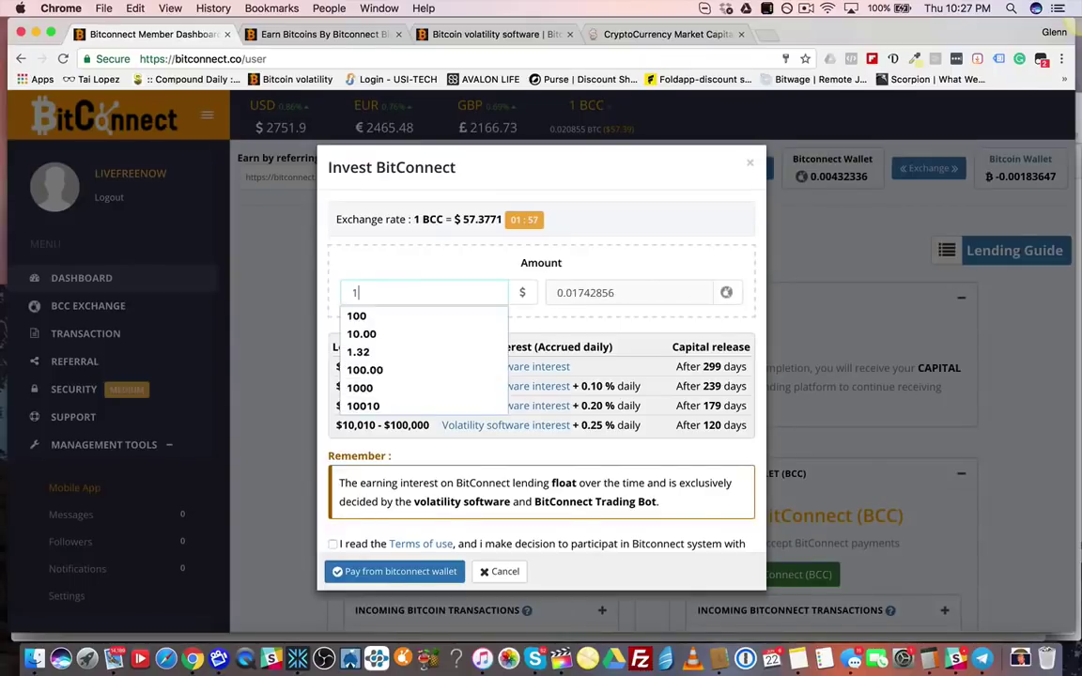
text(4)
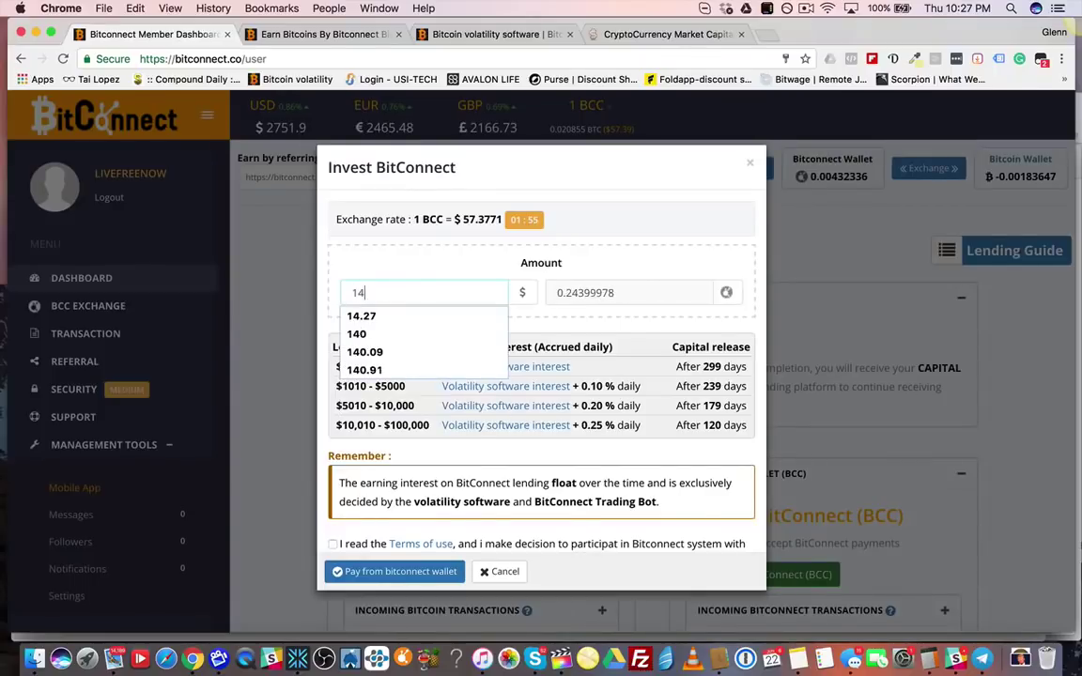
text(0)
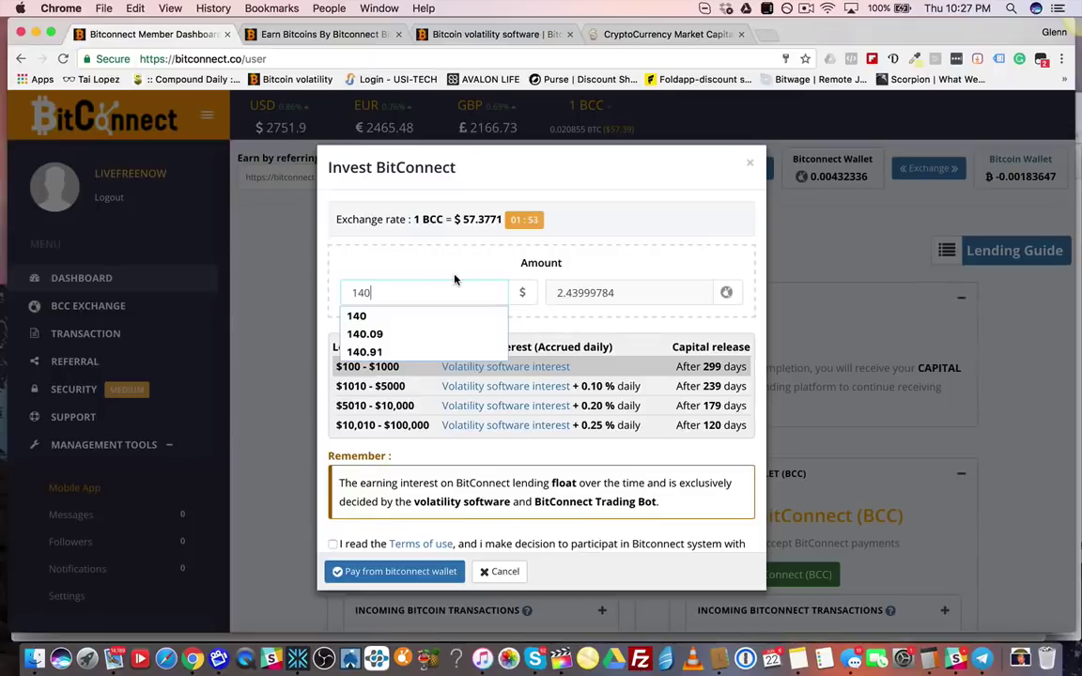
click(584, 292)
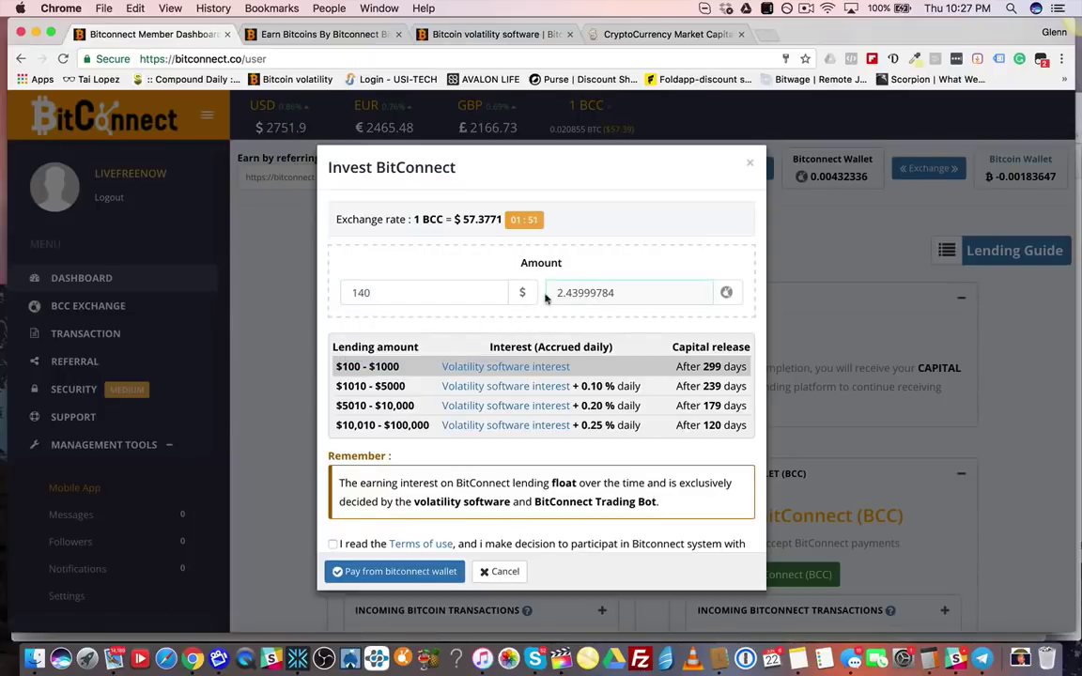
click(495, 573)
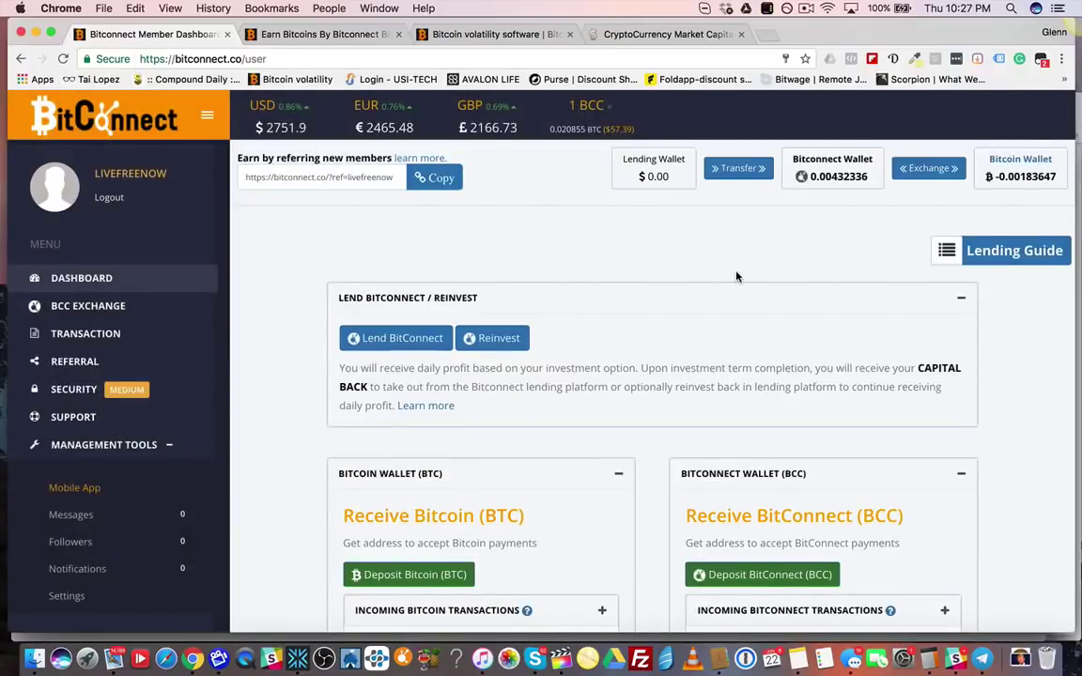
click(805, 8)
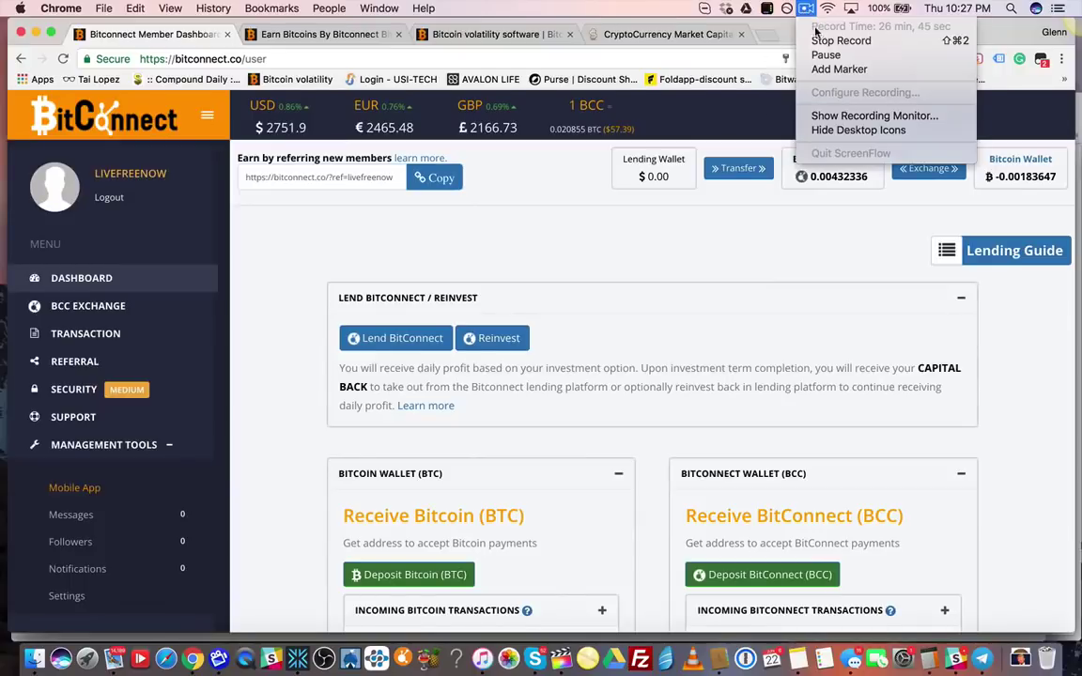